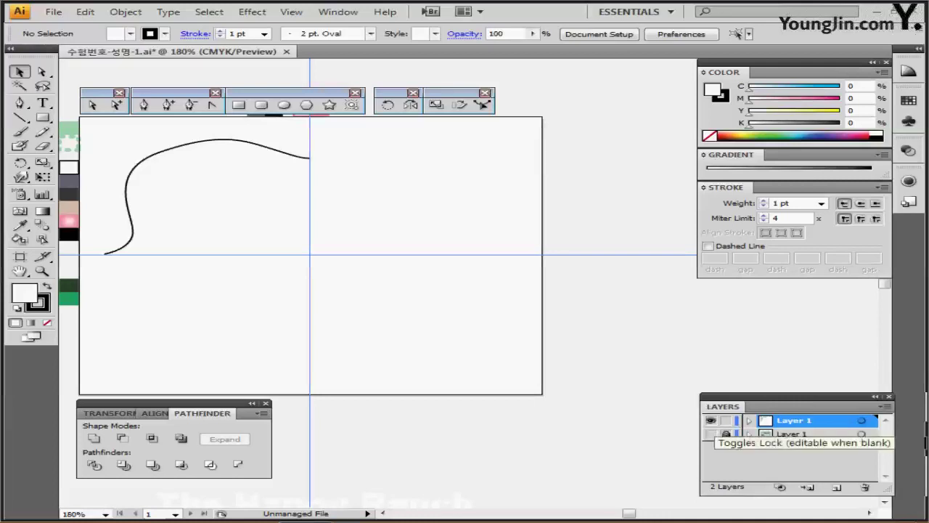
Step: Reflect a copy of the quarter-outline curve across the vertical guide, using the Vertical axis
left_click(215, 139)
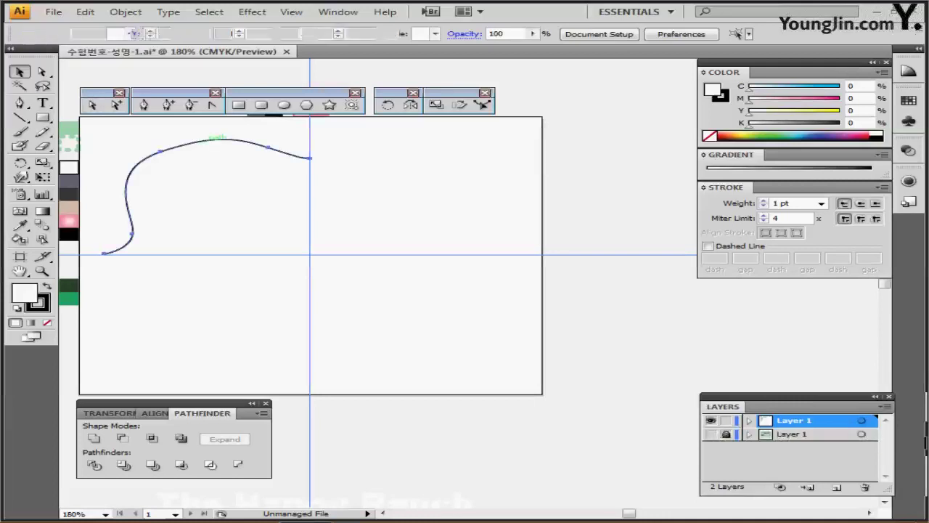
key("ctrl+plus")
left_click_drag(479, 291, 326, 246)
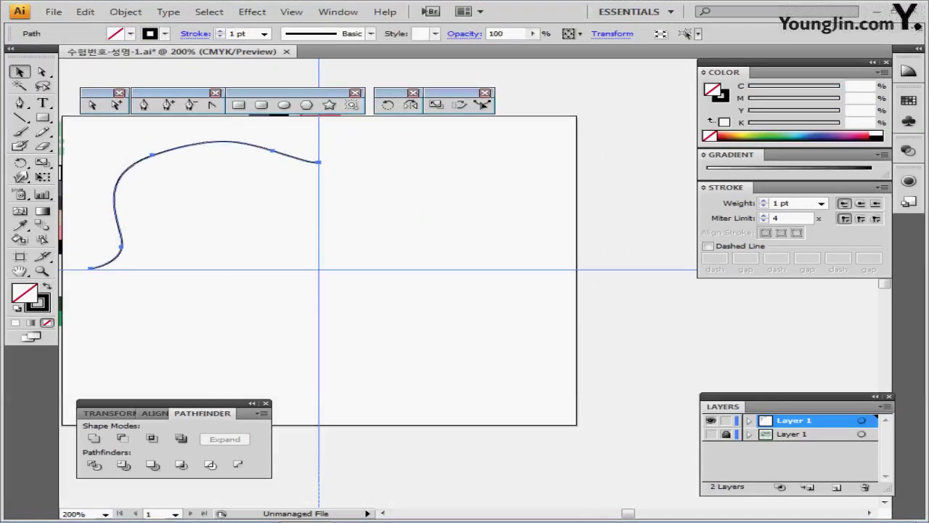
key("ctrl+a")
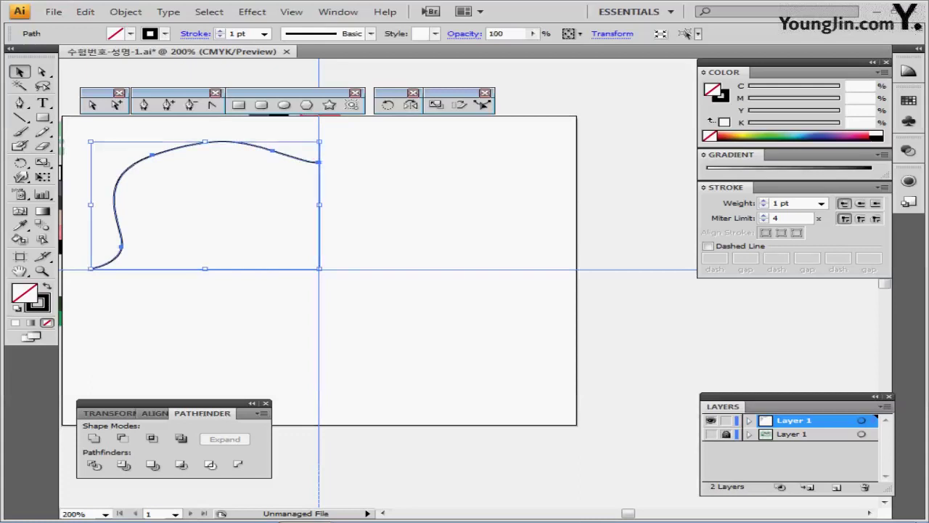
left_click_drag(159, 159, 181, 183)
left_click(160, 152)
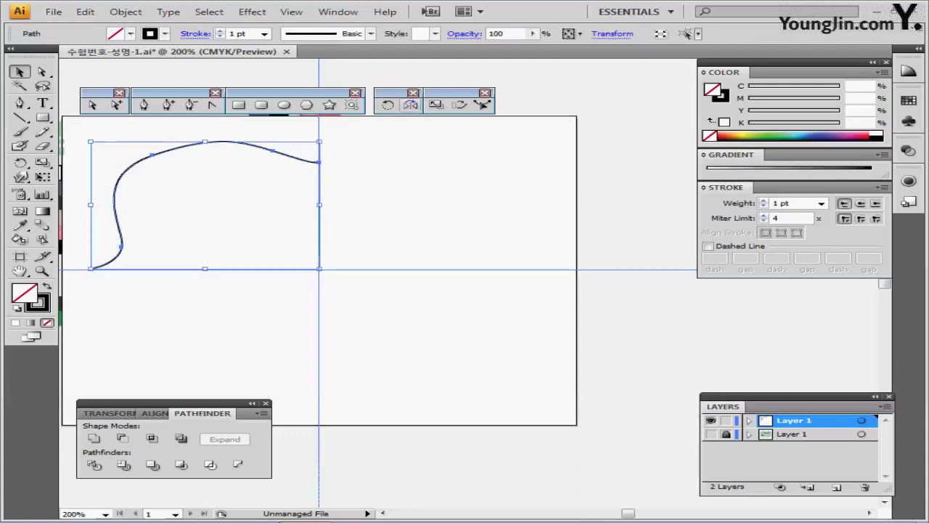
left_click(411, 104)
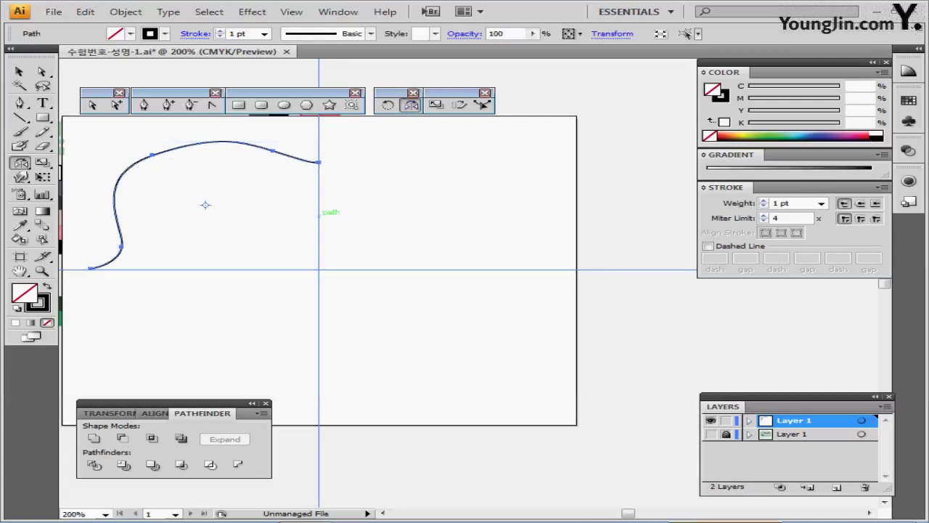
left_click(319, 215, "alt")
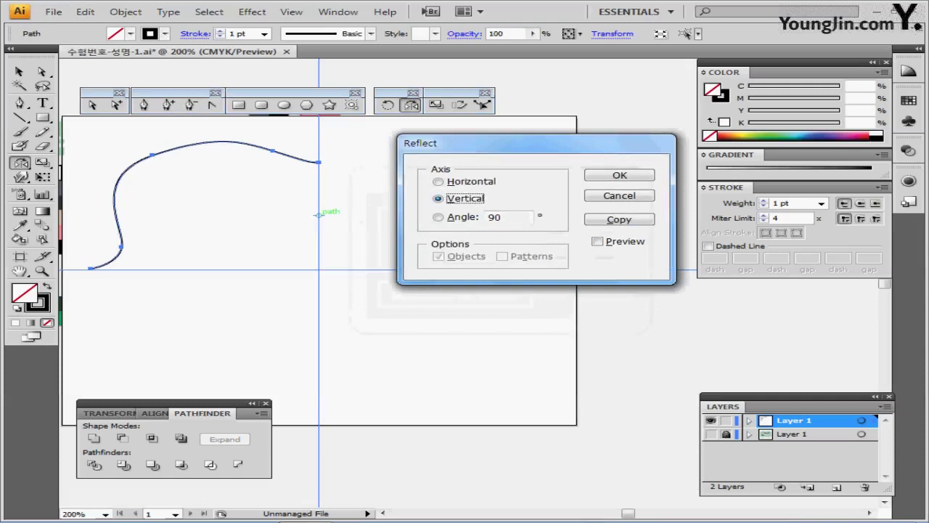
key("alt+c")
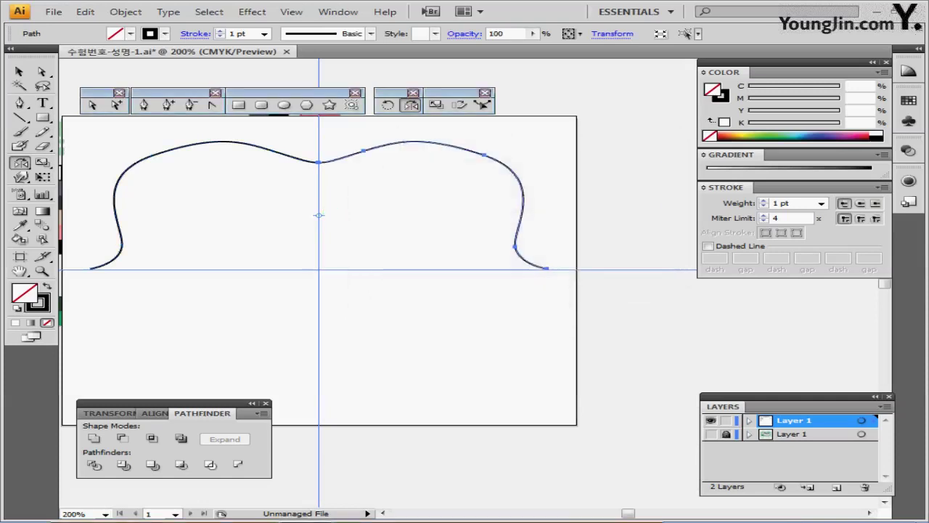
Step: Reflect a copy of both upper curves across the horizontal guide, using the Horizontal axis, to form the lower half
left_click_drag(404, 225, 280, 150)
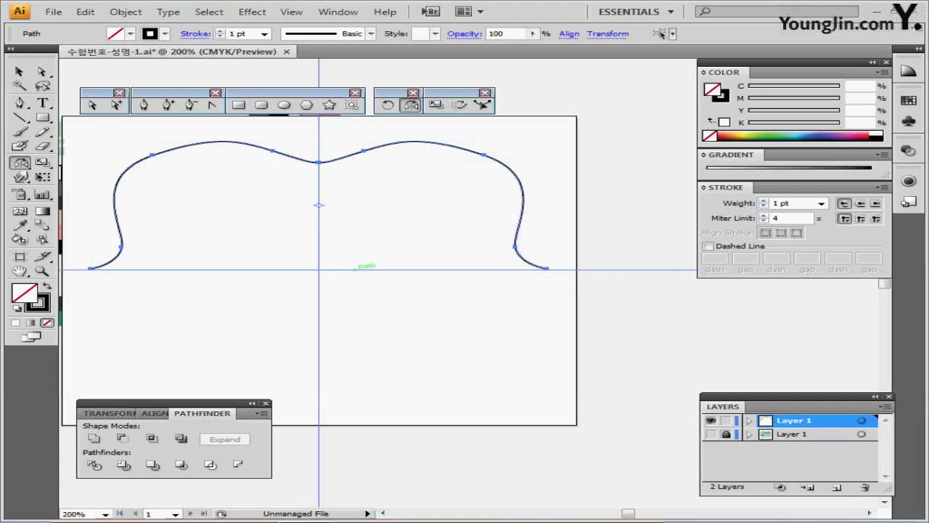
left_click(354, 270, "alt")
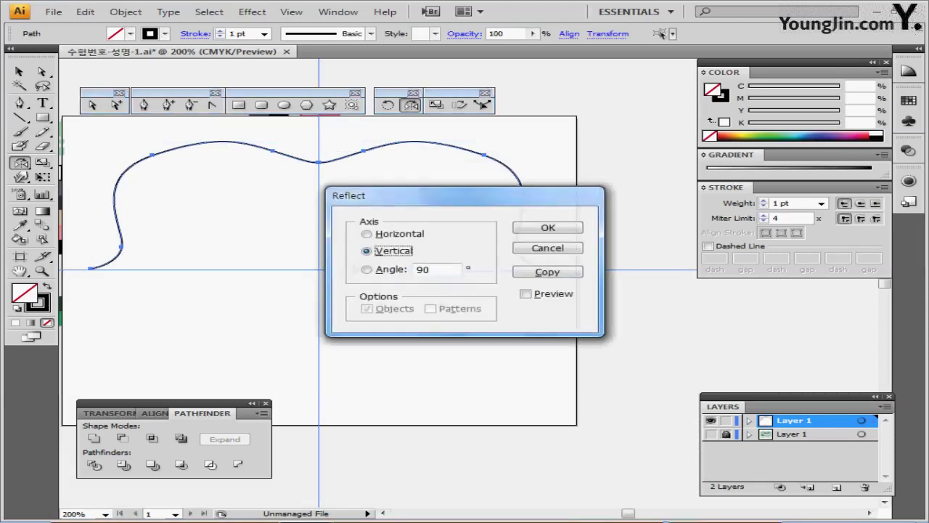
left_click(367, 233)
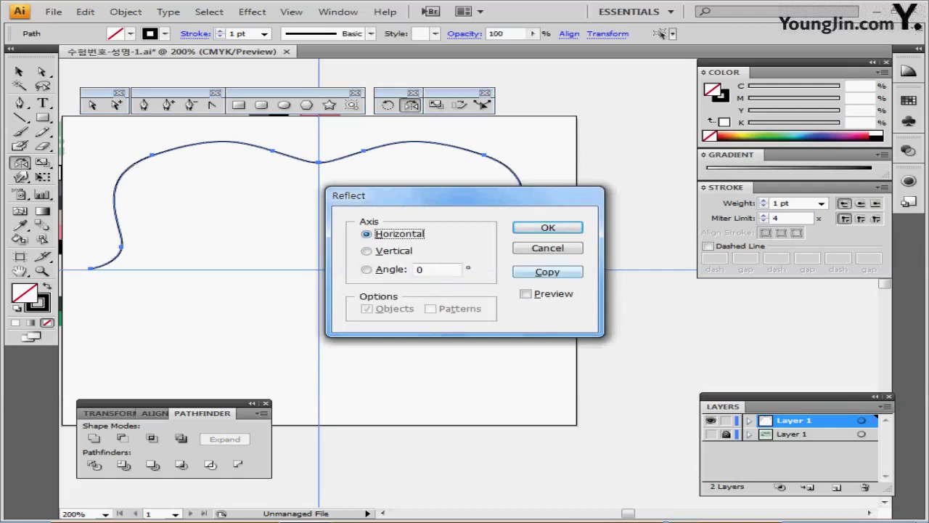
key("alt+c")
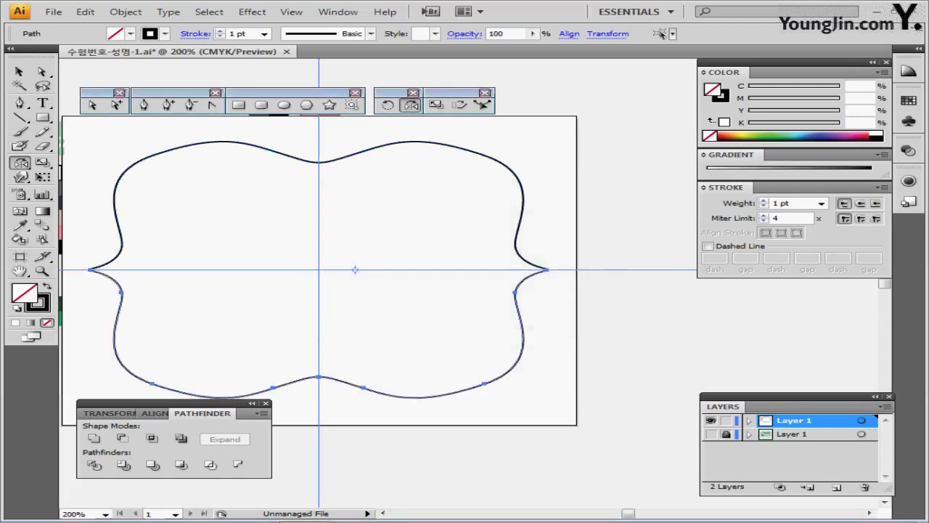
Step: Join the two overlapping endpoints at the outline's top centre, where the upper curves meet on the vertical guide
mouse_move(407, 291)
left_mouse_down()
mouse_move(436, 281)
mouse_move(398, 281)
left_mouse_up()
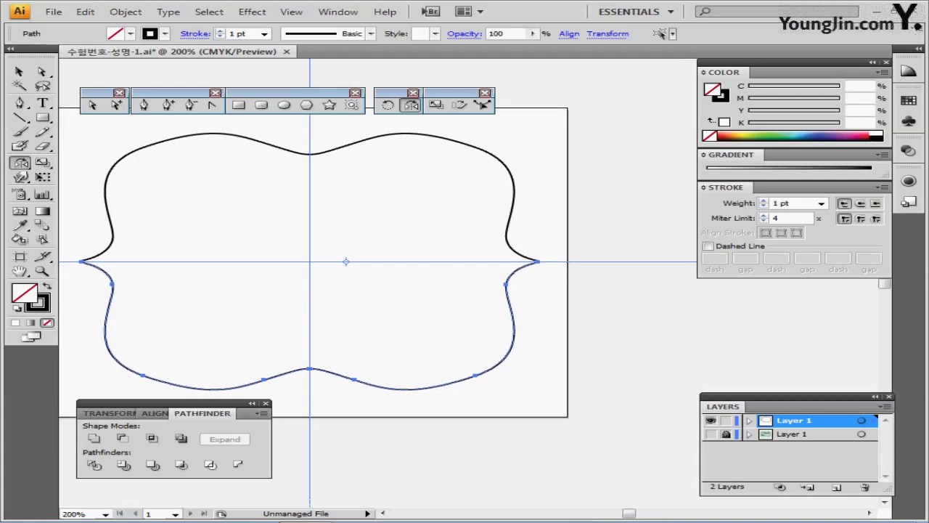
key("a")
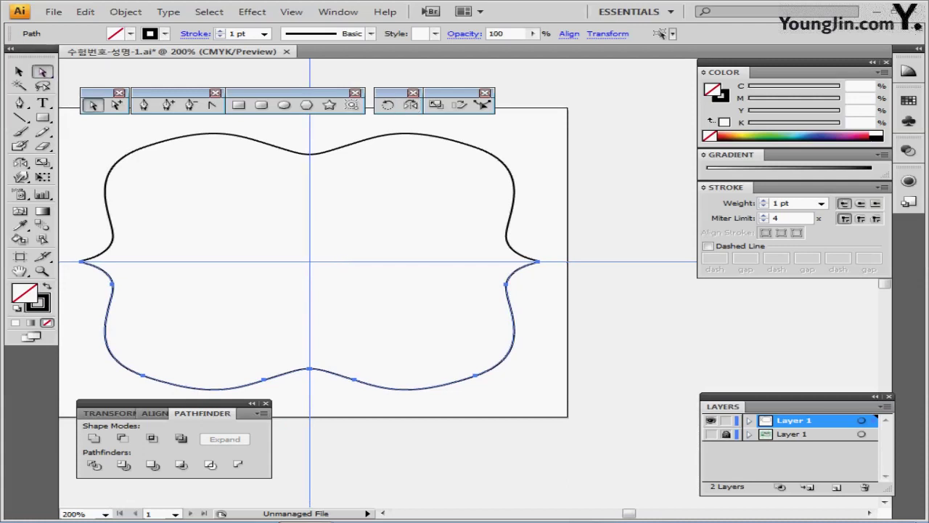
left_click_drag(300, 130, 318, 169)
left_click_drag(317, 169, 318, 169)
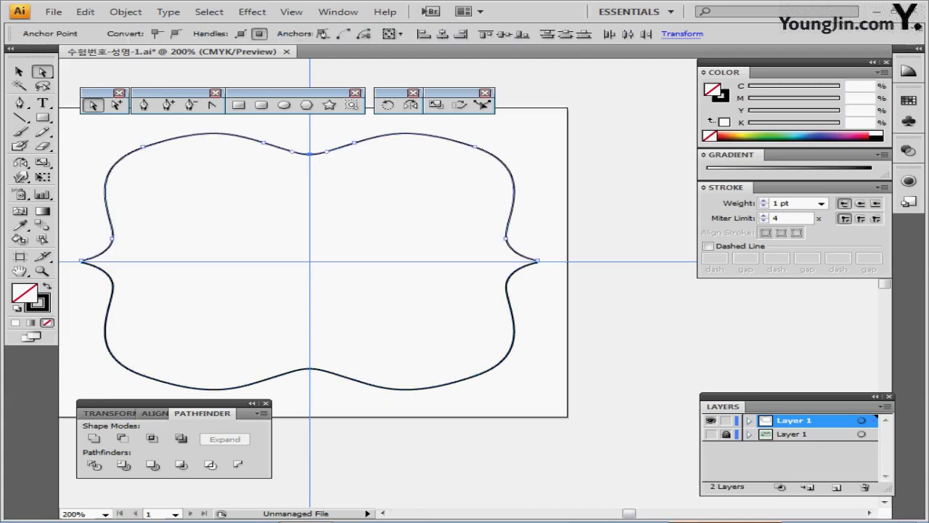
key("ctrl")
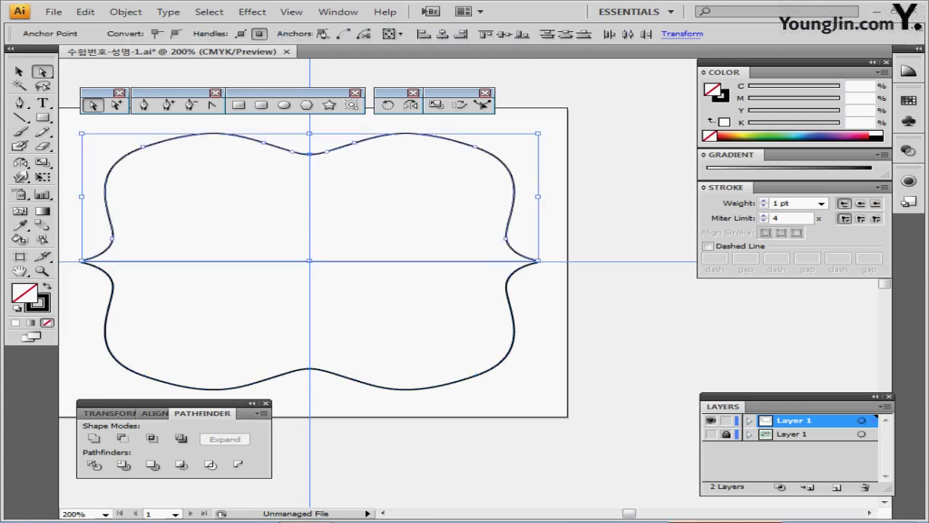
key("ctrl+j")
Step: Join the overlapping endpoints at the outline's right tip, bottom centre and left tip to close the path
left_click_drag(559, 249, 535, 276)
key("ctrl+j")
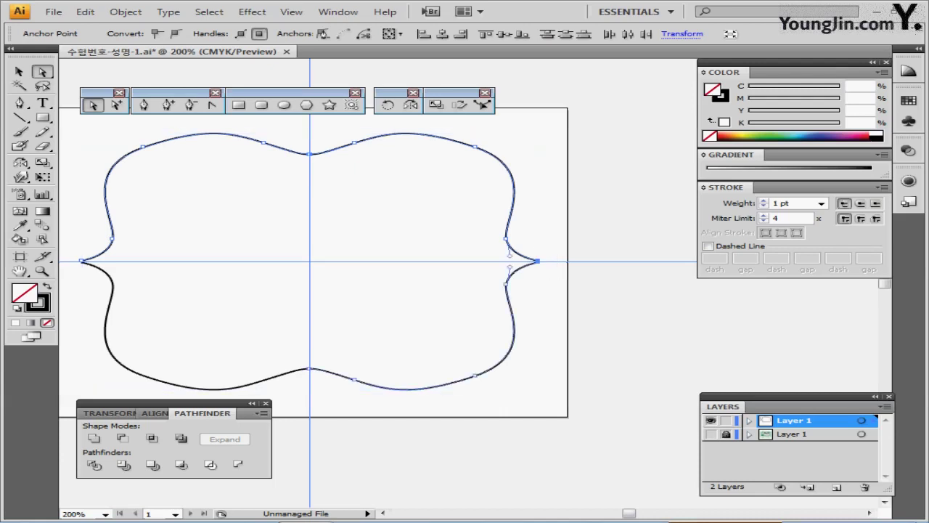
left_click_drag(301, 391, 317, 360)
key("ctrl+j")
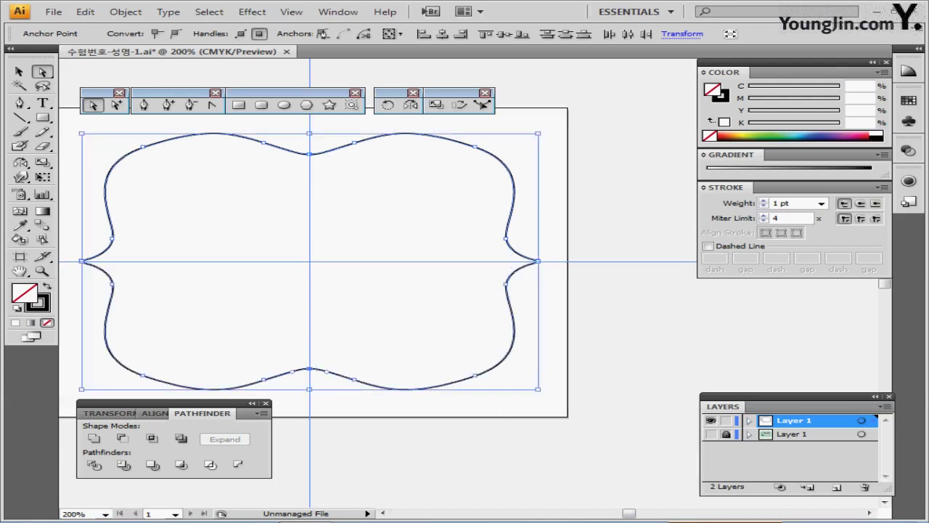
left_click_drag(71, 247, 89, 277)
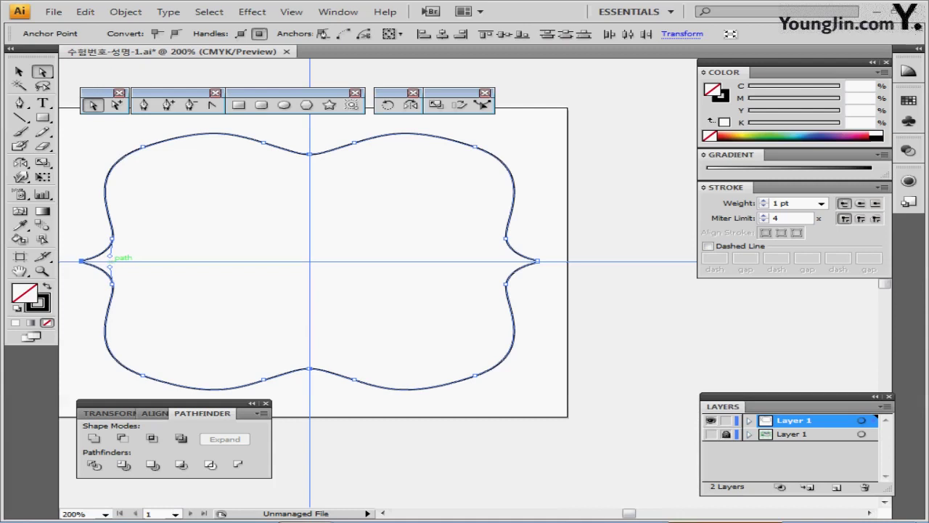
key("ctrl+j")
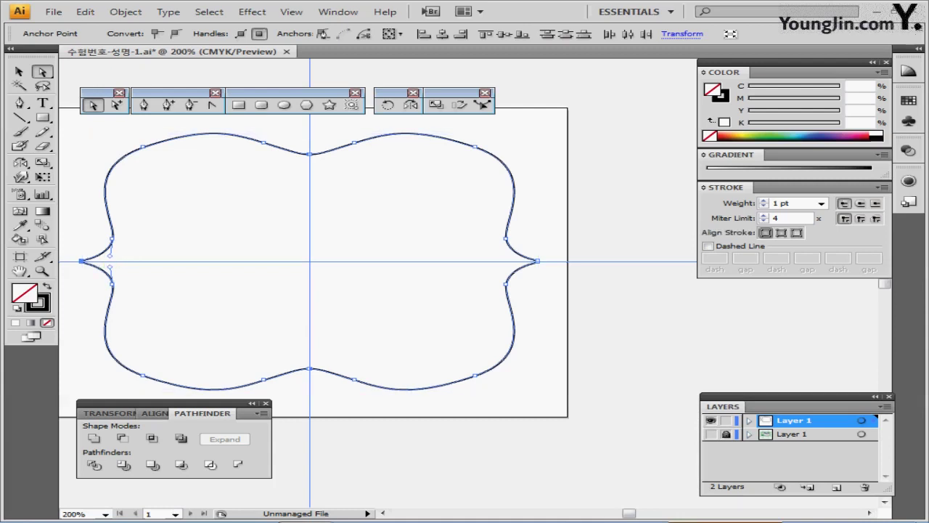
Step: Average the anchor points at the outline's left tip along both axes so they coincide
key("ctrl+plus")
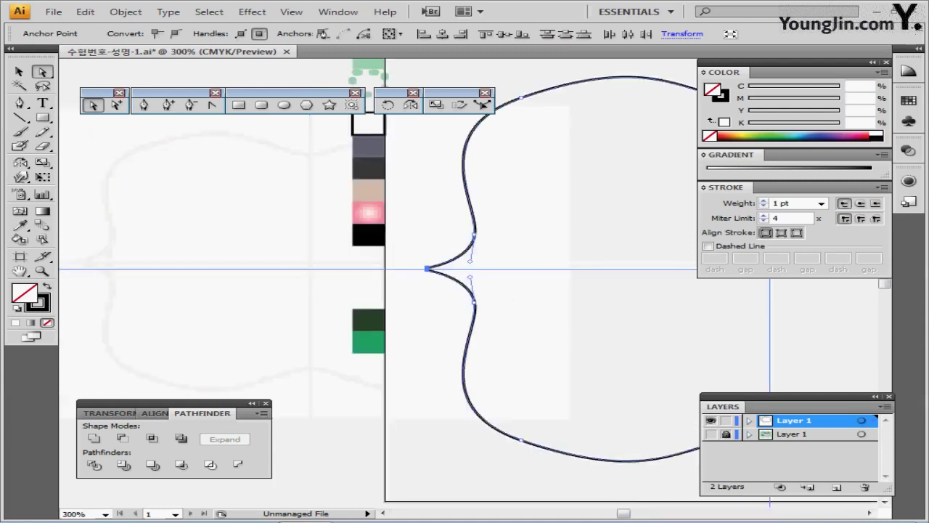
key("ctrl+plus")
key("ctrl+plus")
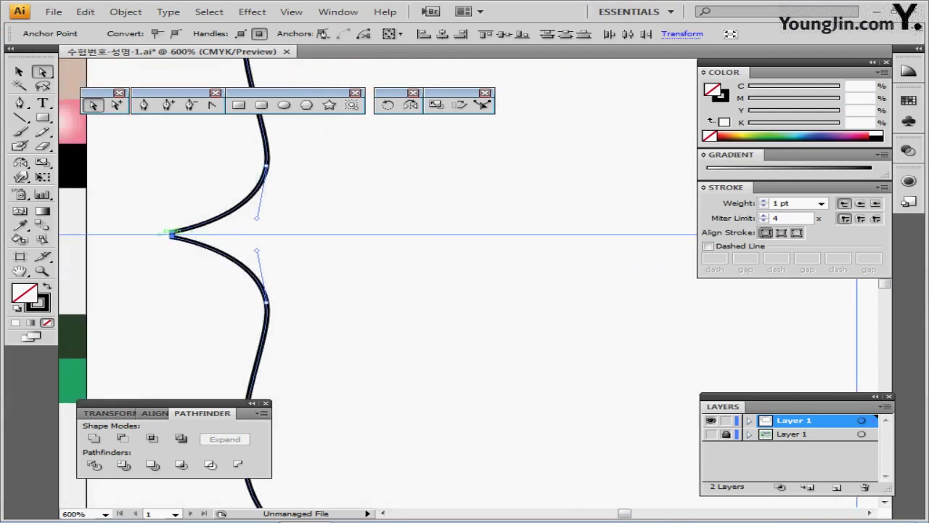
left_click_drag(151, 216, 180, 260)
right_click(239, 158)
left_click(275, 247)
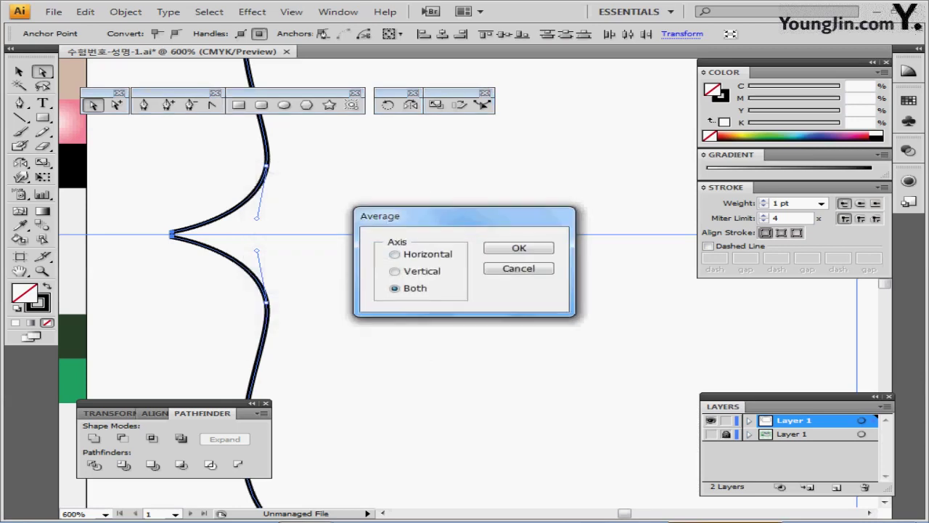
key("Return")
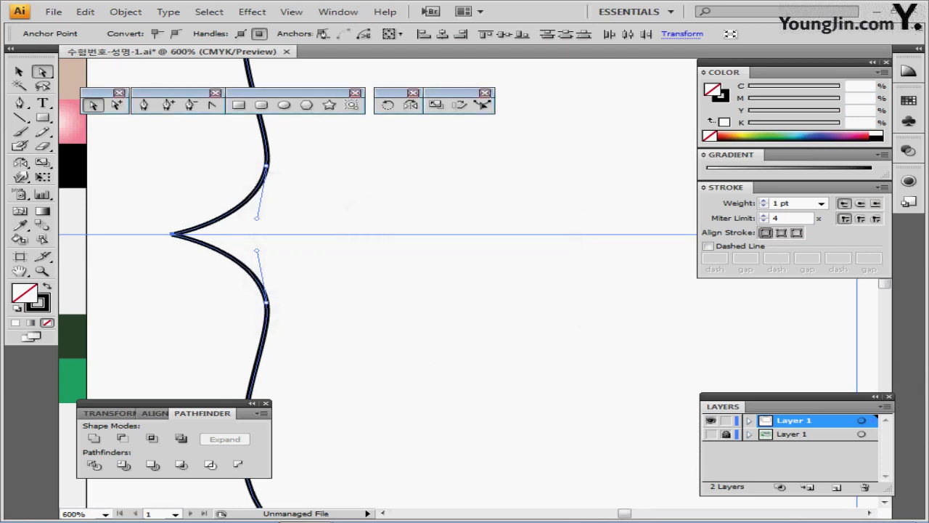
Step: Average the anchor points at the outline's right tip along both axes, and save the file
key("ctrl+minus")
key("ctrl+minus")
key("ctrl+minus")
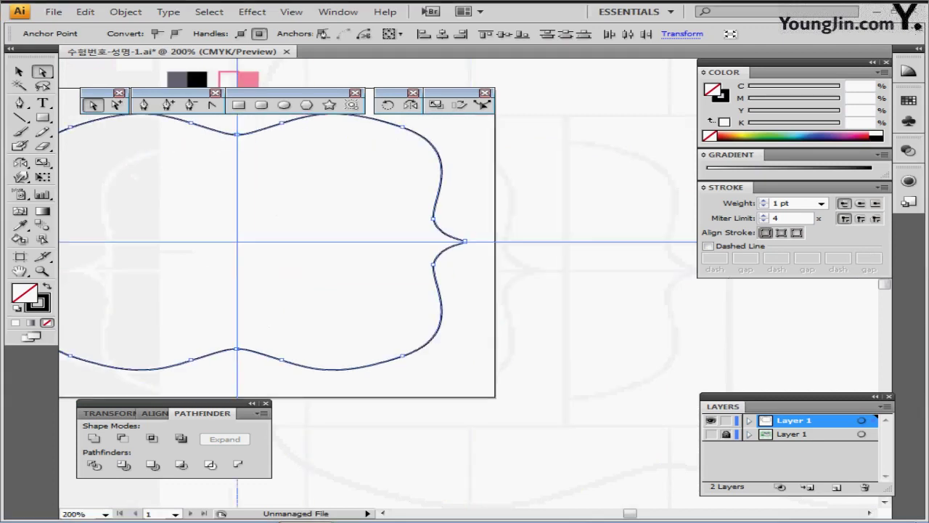
right_click(472, 269)
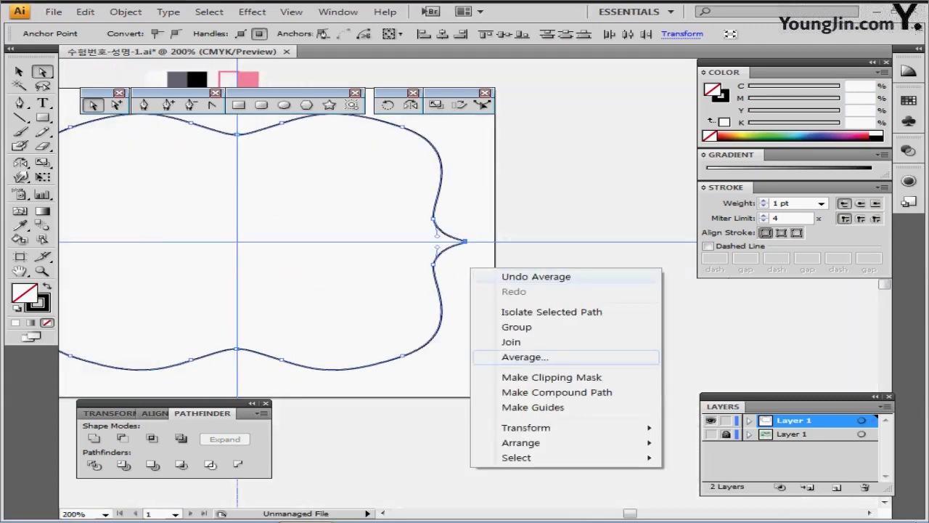
left_click(524, 357)
key("Return")
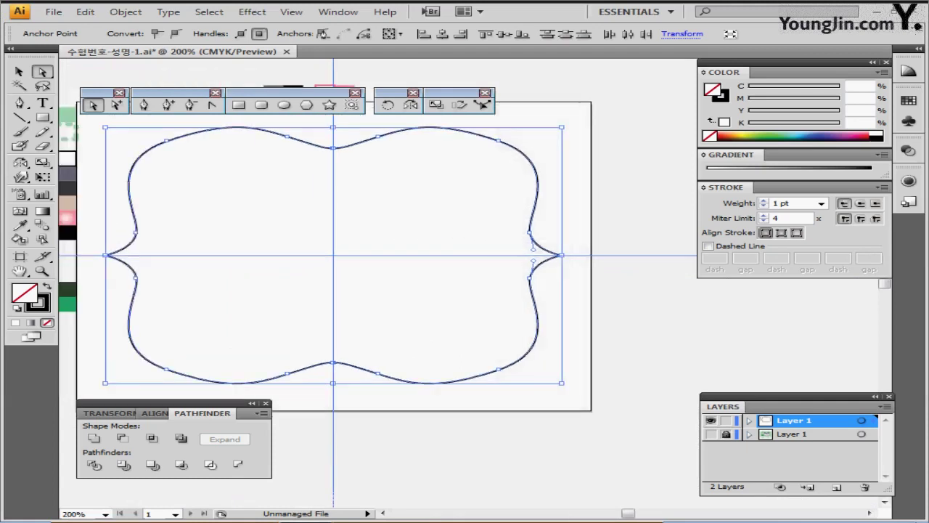
key("ctrl+s")
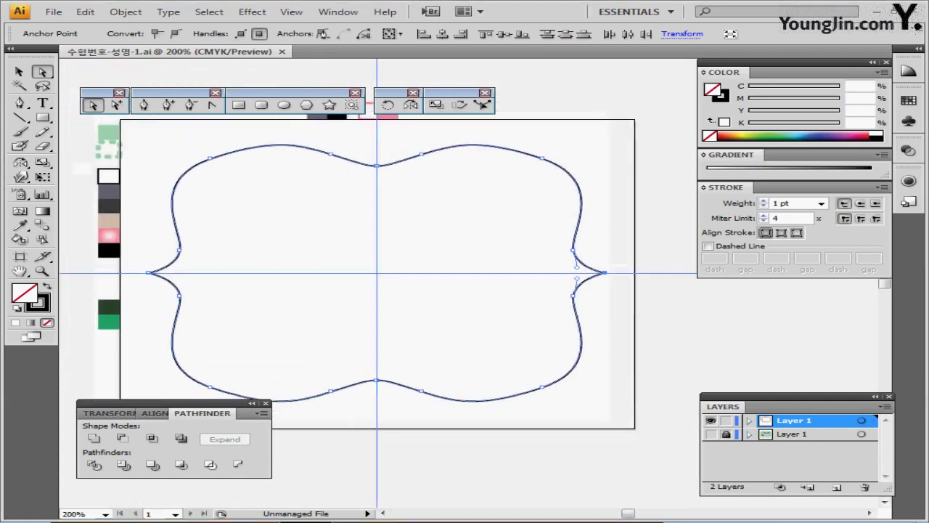
Step: Apply the light green swatch (C 40, M 0, Y 40, K 0) to the closed label shape by sampling it with the Eyedropper
key("i")
left_click(108, 132)
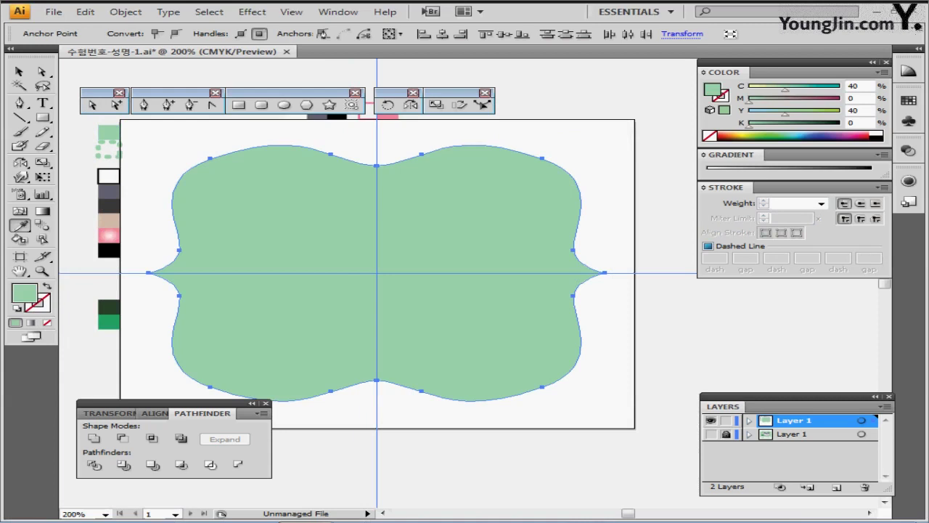
key("a")
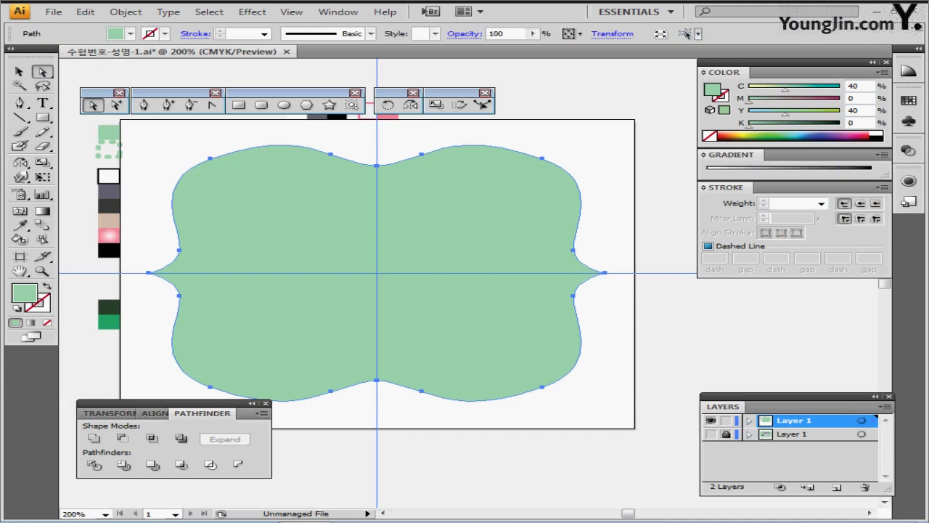
Step: Create a copy of the green label shape scaled uniformly to 107%
double_click(436, 106)
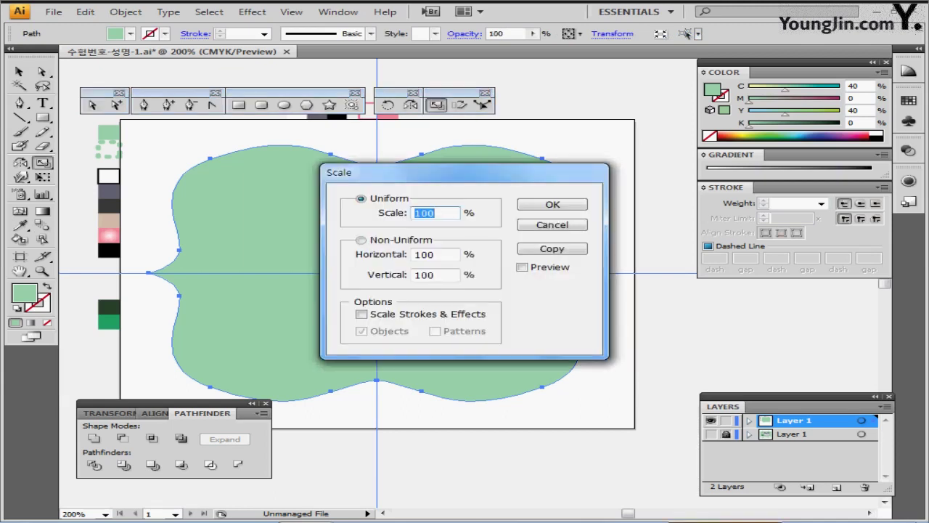
type("107")
left_click(551, 248)
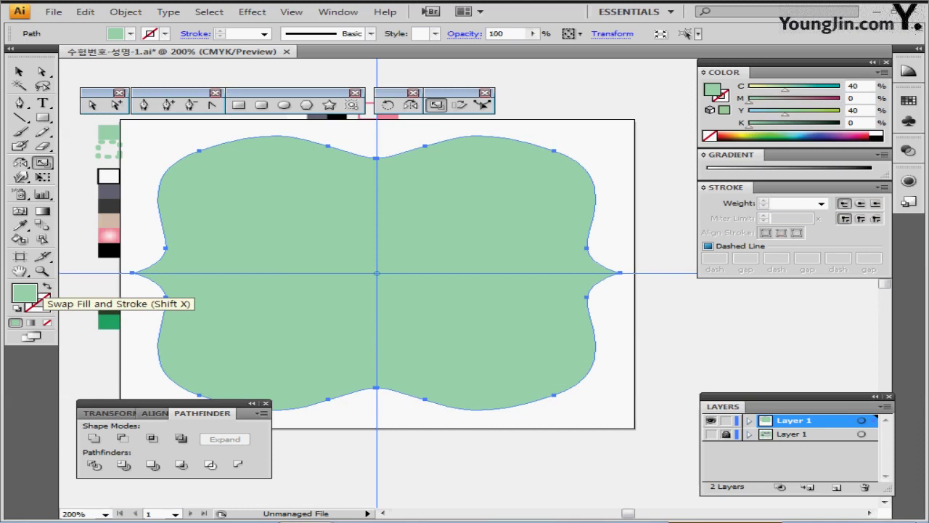
Step: Swap the enlarged copy's fill and stroke, then set a 3 pt stroke weight with round cap and round join
left_click(45, 287)
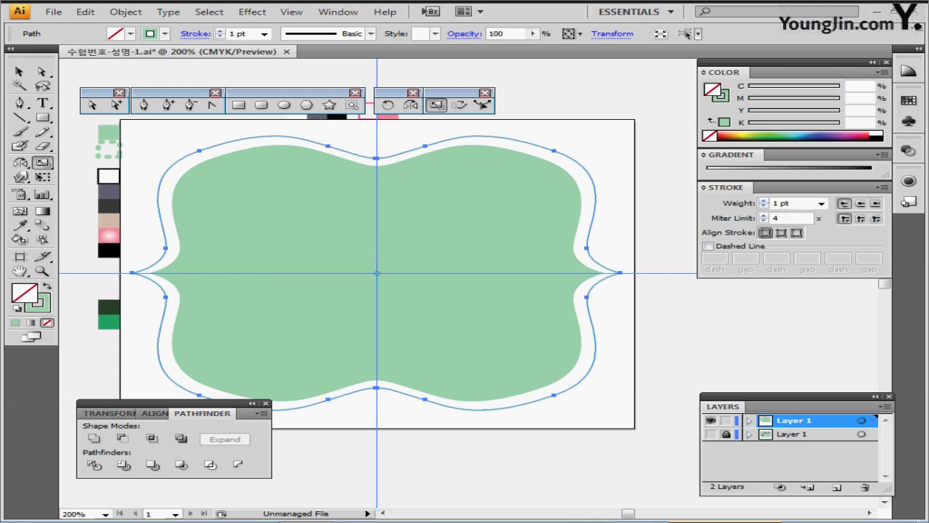
left_click(763, 200)
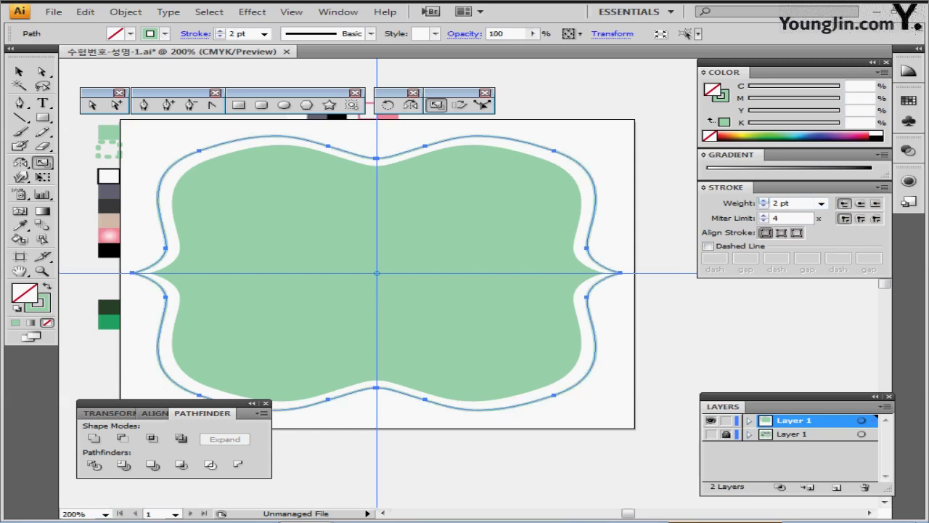
left_click(763, 201)
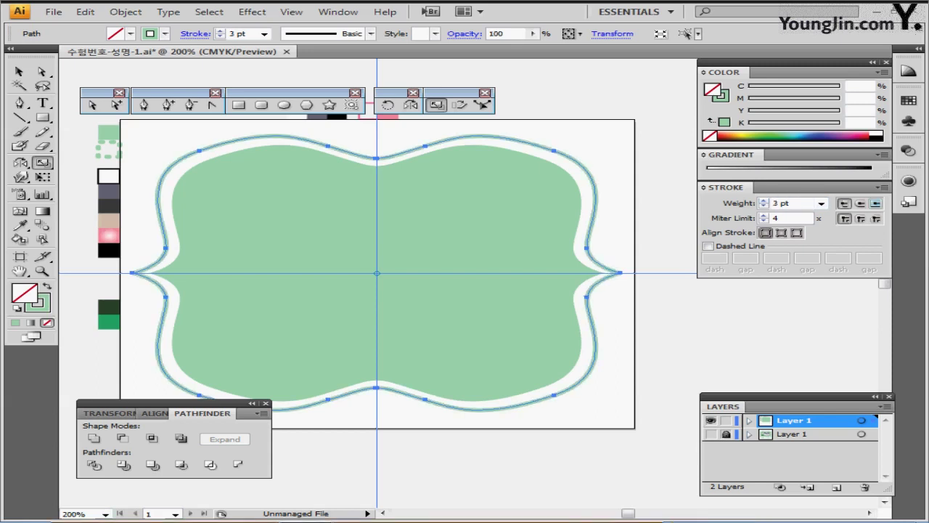
left_click(860, 203)
left_click(860, 218)
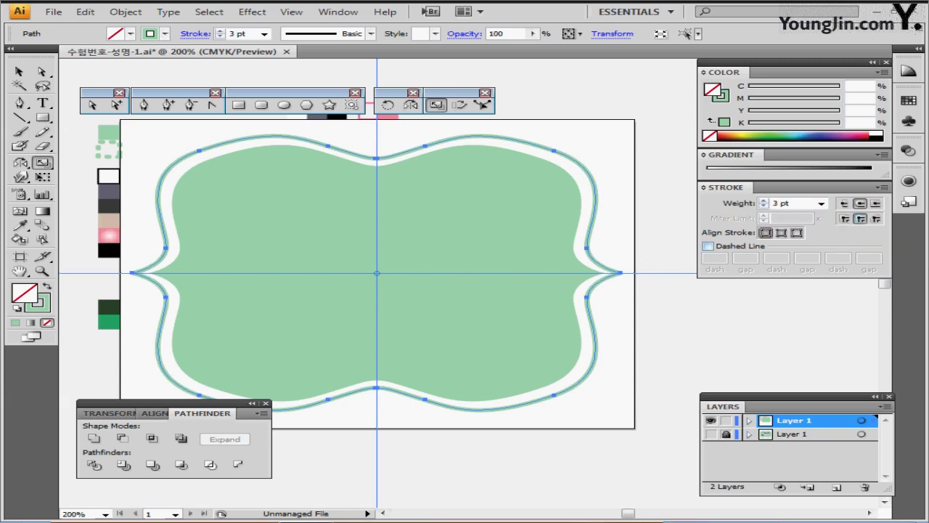
Step: Make the enlarged outline's stroke a dashed line with a 1 pt dash and a 5 pt gap
left_click(707, 245)
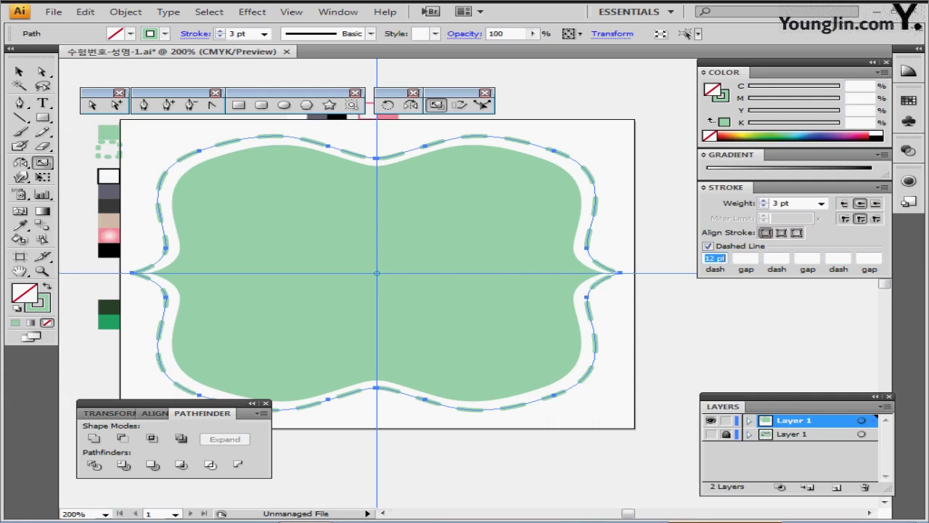
type("0")
key("Tab")
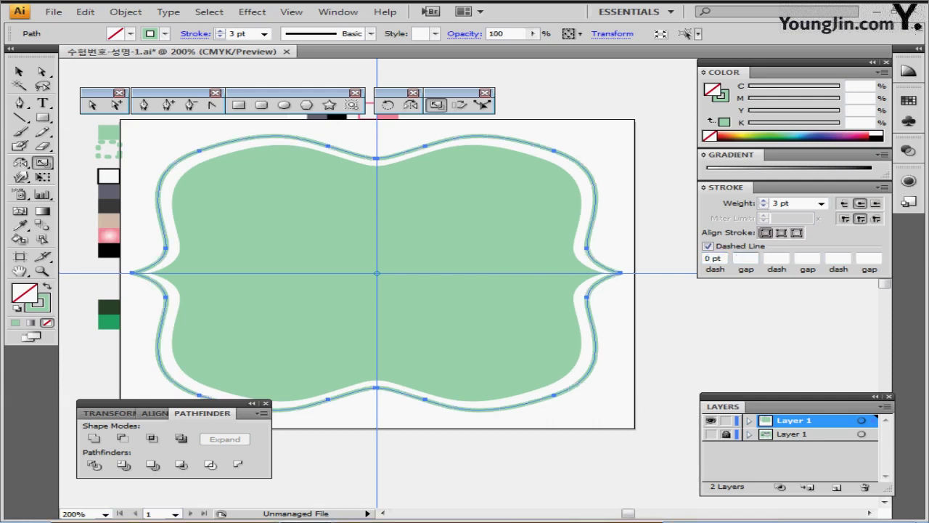
type("5")
key("Return")
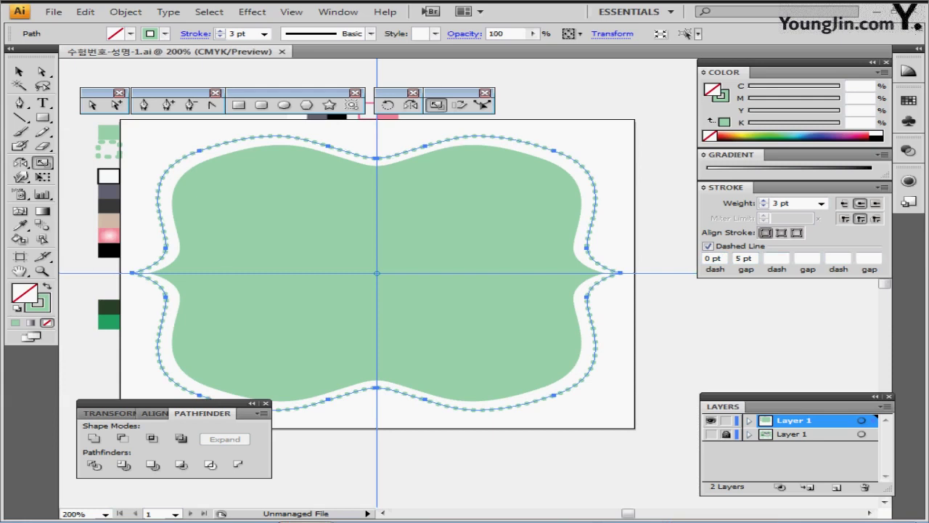
left_click(709, 259)
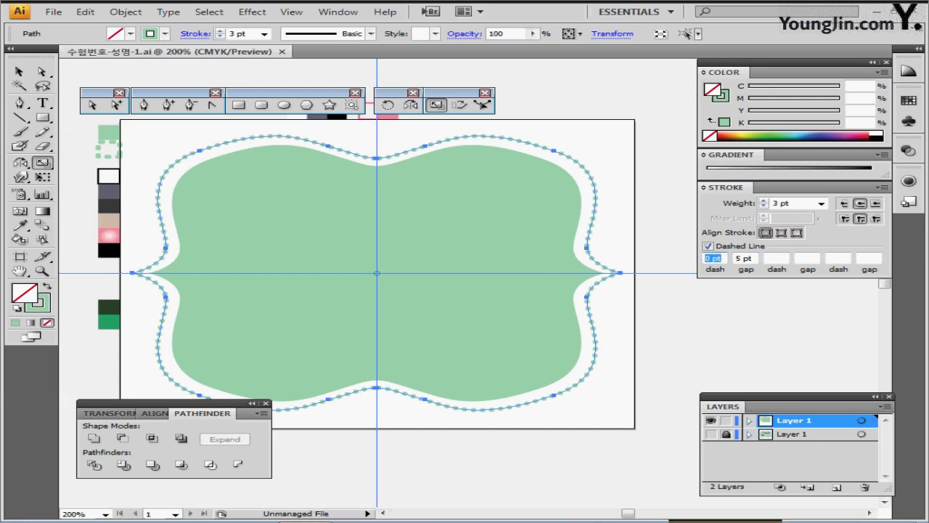
type("1")
key("Return")
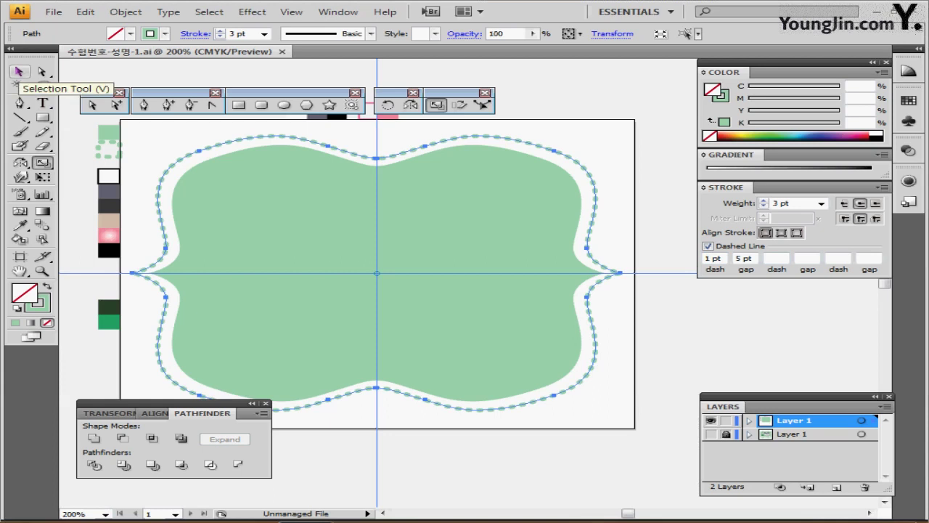
Step: Hide the bounding box around the two label shapes and clear the selection
left_click(20, 73)
key("ctrl+shift+a")
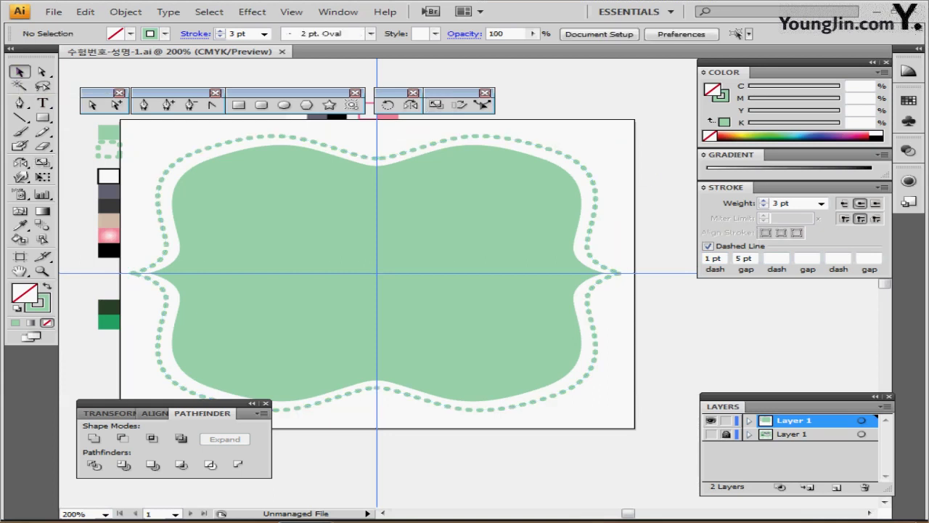
key("ctrl+a")
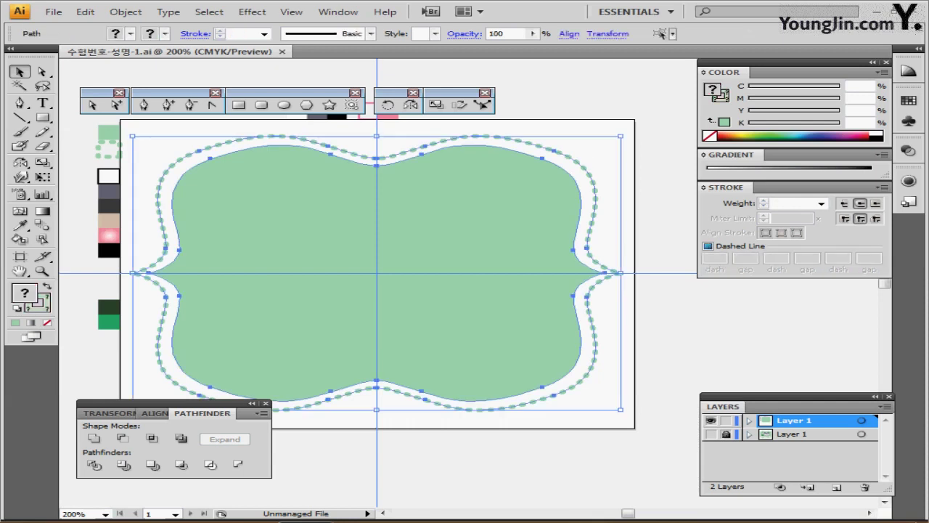
key("ctrl+shift+b")
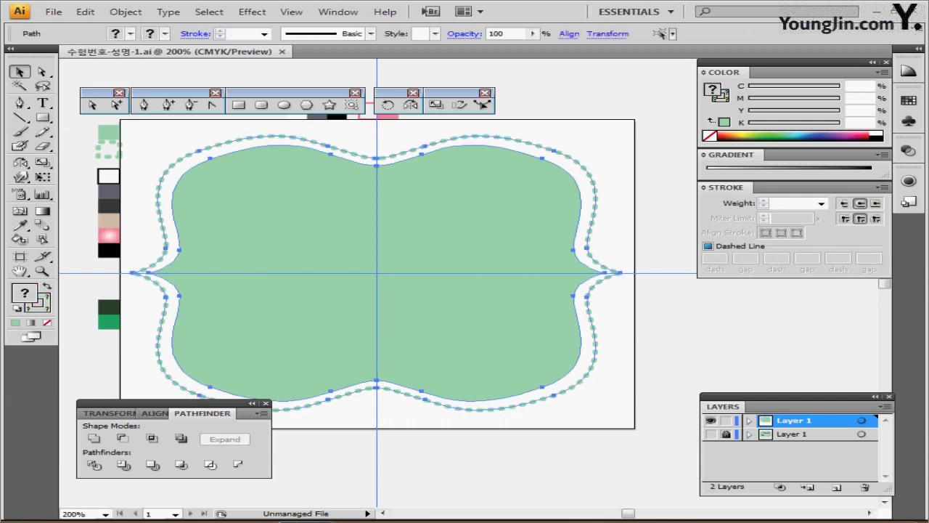
key("ctrl+shift+a")
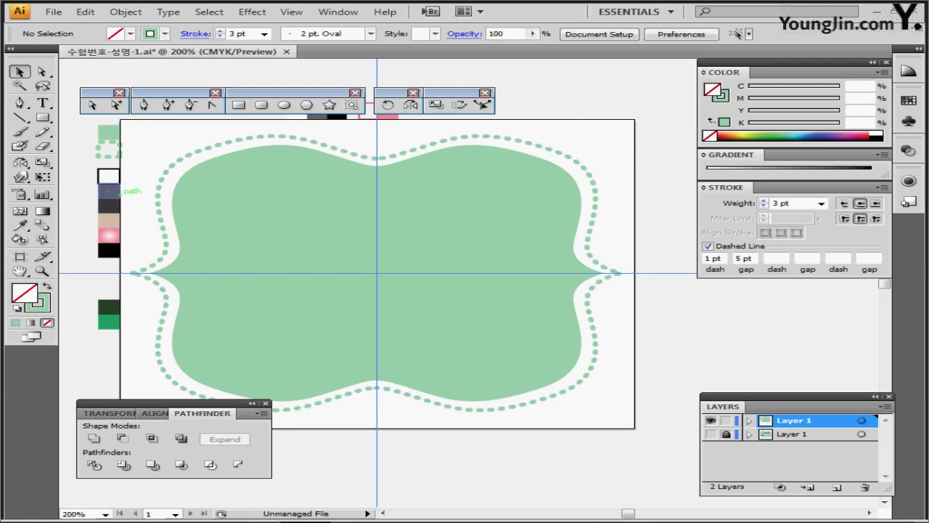
Step: Reset to the default white fill and black stroke and create a 30 × 21 mm rounded rectangle with a 4 mm corner radius
key("d")
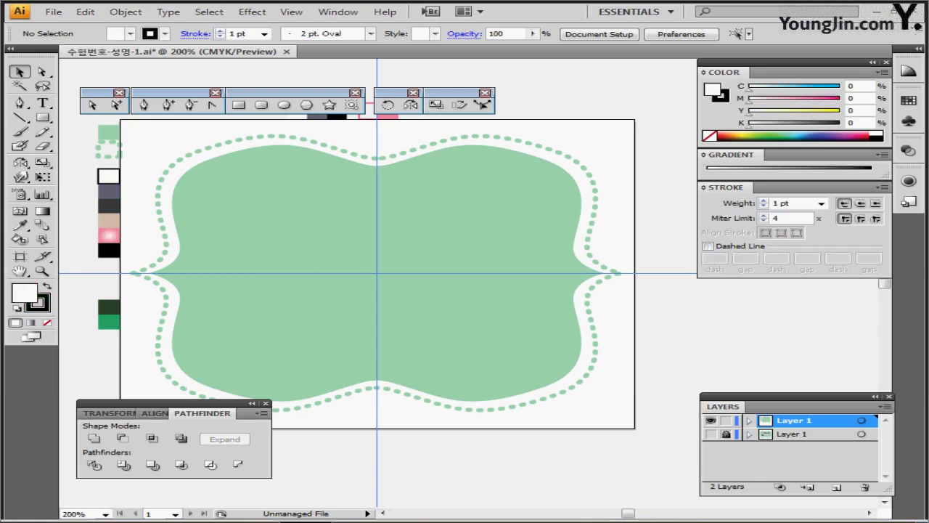
left_click(284, 105)
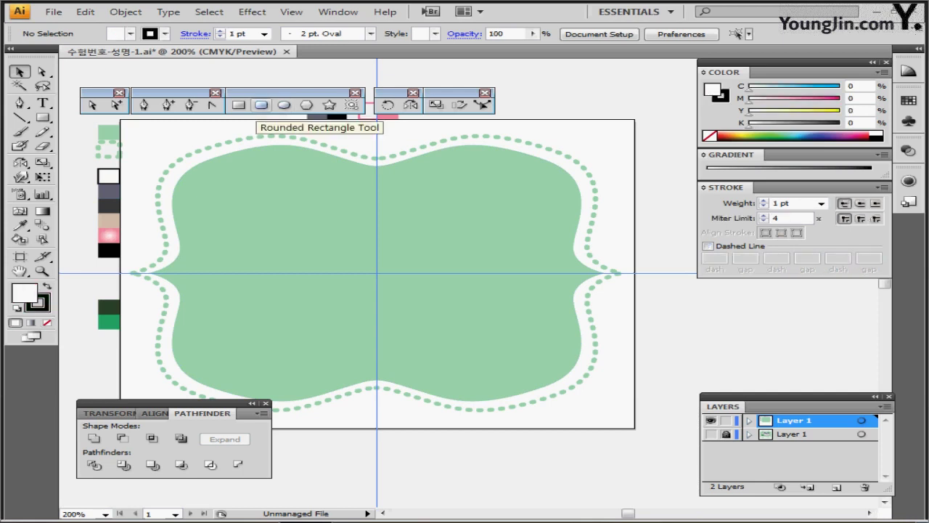
left_click(262, 105)
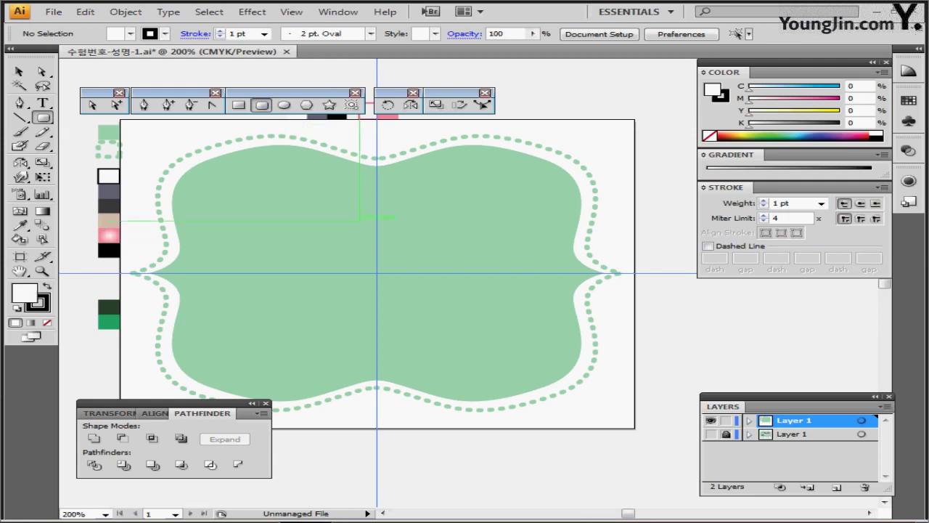
left_click(360, 220)
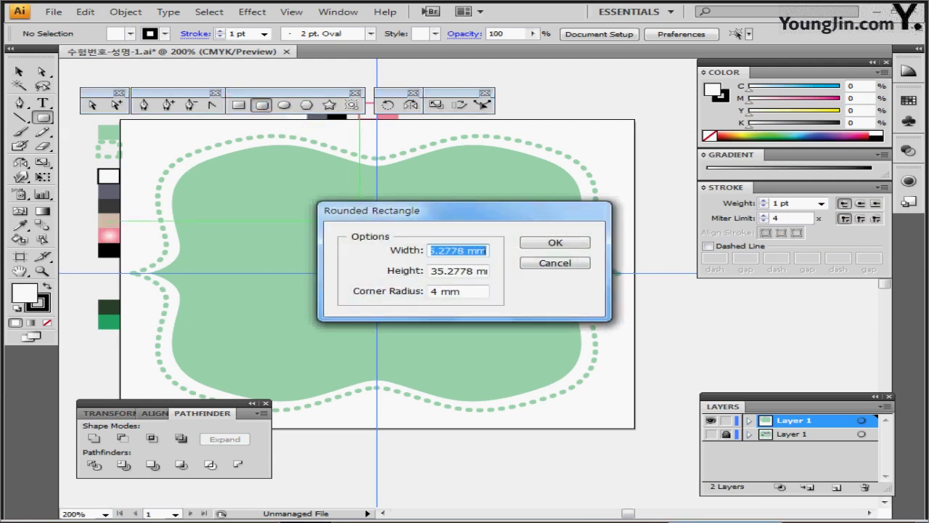
type("30")
key("Tab")
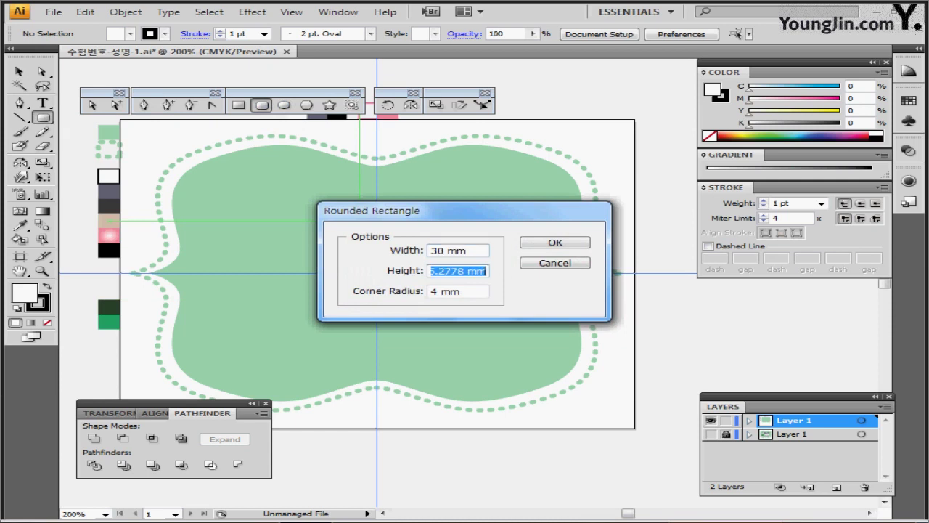
type("20")
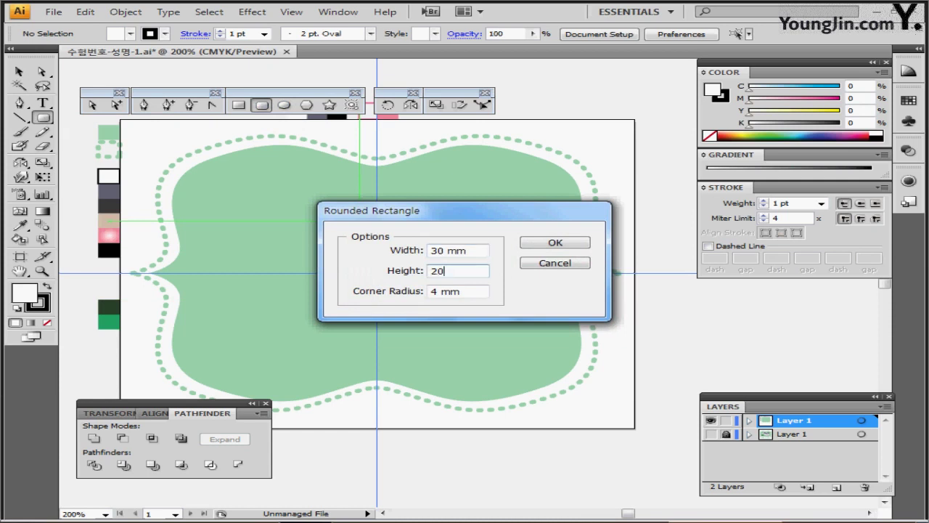
key("BackSpace")
type("1")
key("Tab")
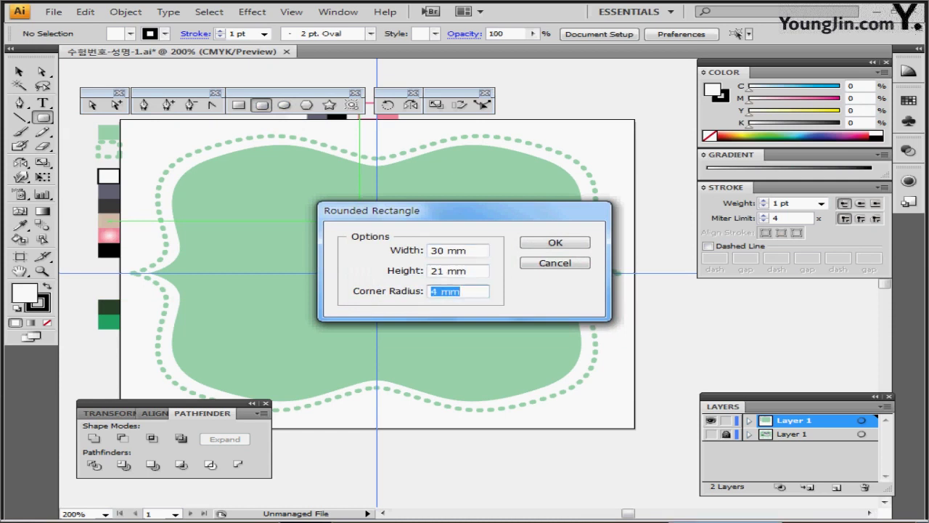
key("Return")
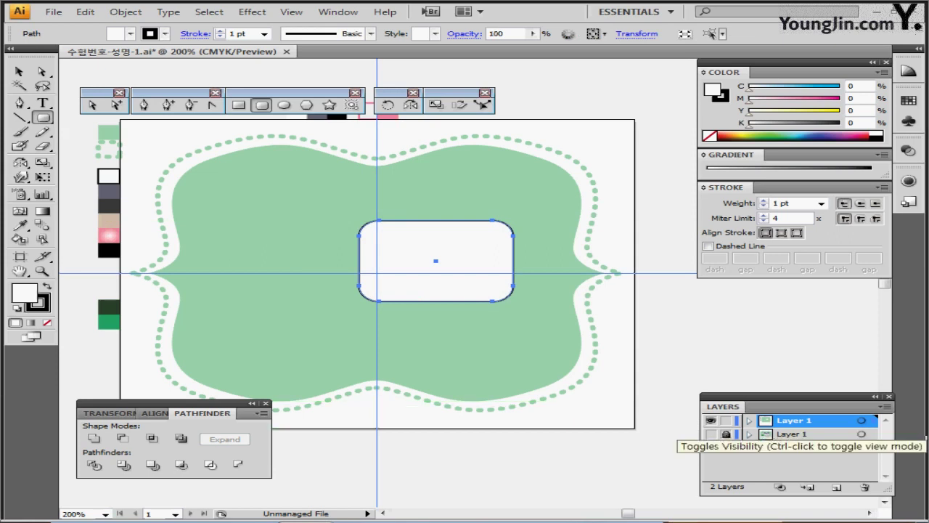
Step: Show the locked reference layer and switch the drawing layer above it to outline view
left_click(710, 434)
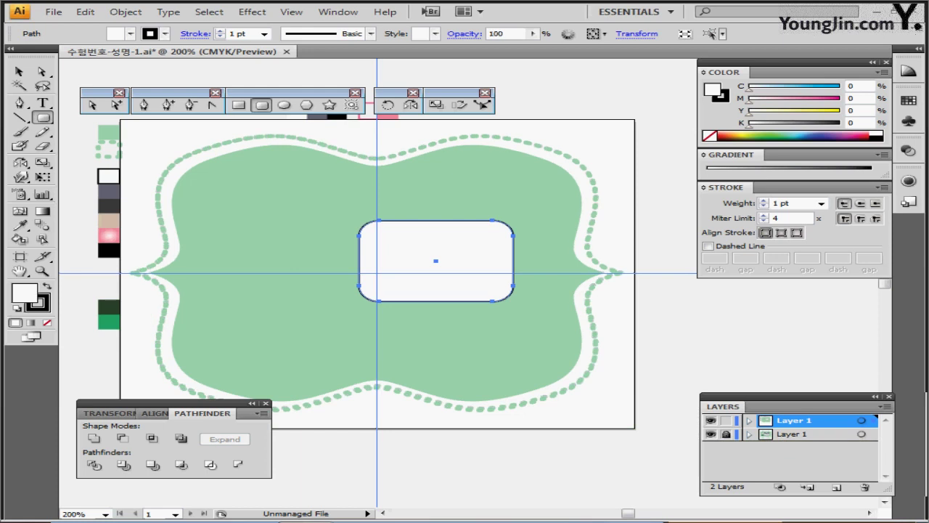
left_click(711, 421, "ctrl")
Step: Move the rounded rectangle onto the cow's body in the reference artwork and save the file
left_click_drag(436, 256, 424, 237)
key("ctrl+plus")
key("ctrl+plus")
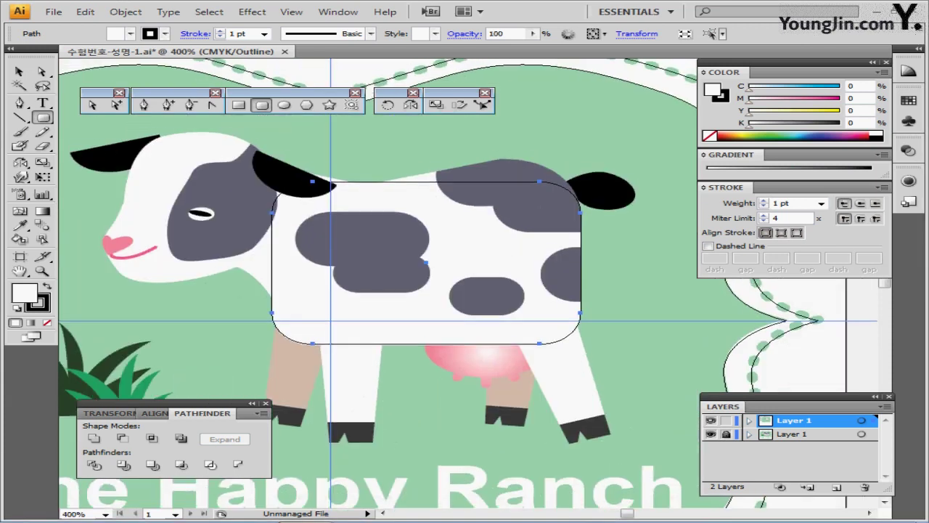
key("ctrl")
key("ctrl+s")
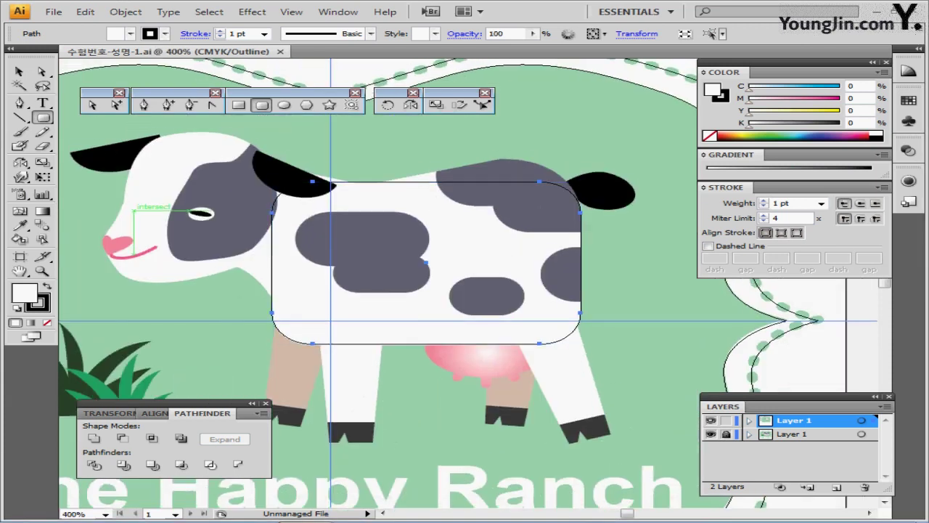
Step: Add an anchor point to the body shape's upper edge and reshape its upper anchors along the cow's back, saving the file
left_click(168, 105)
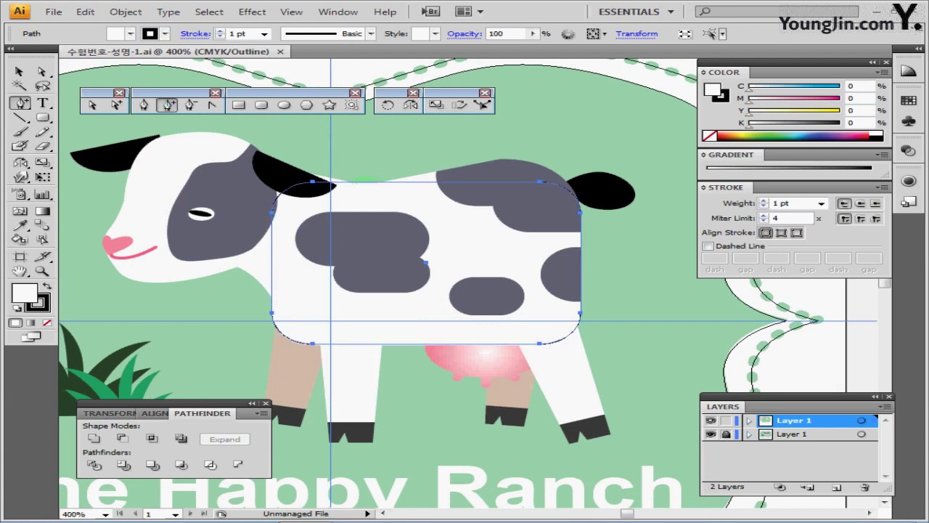
left_click(353, 181)
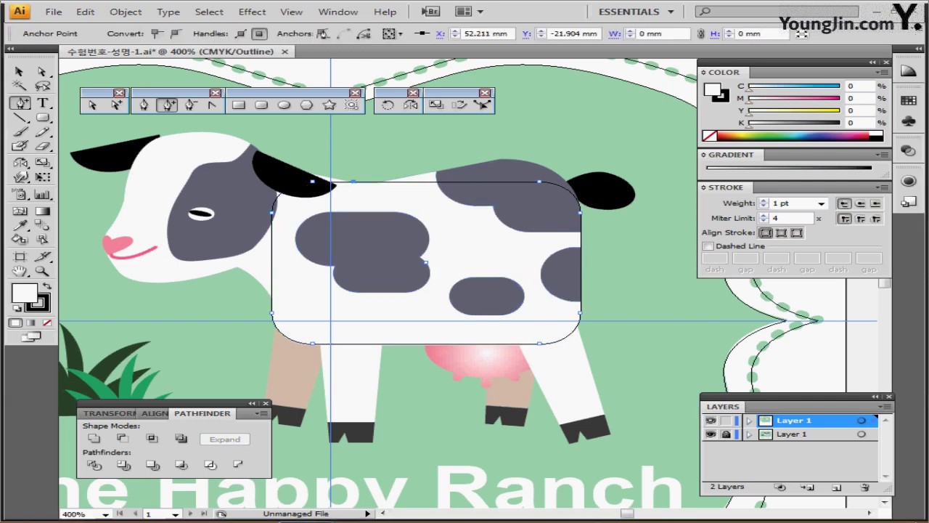
key("ctrl")
key("a")
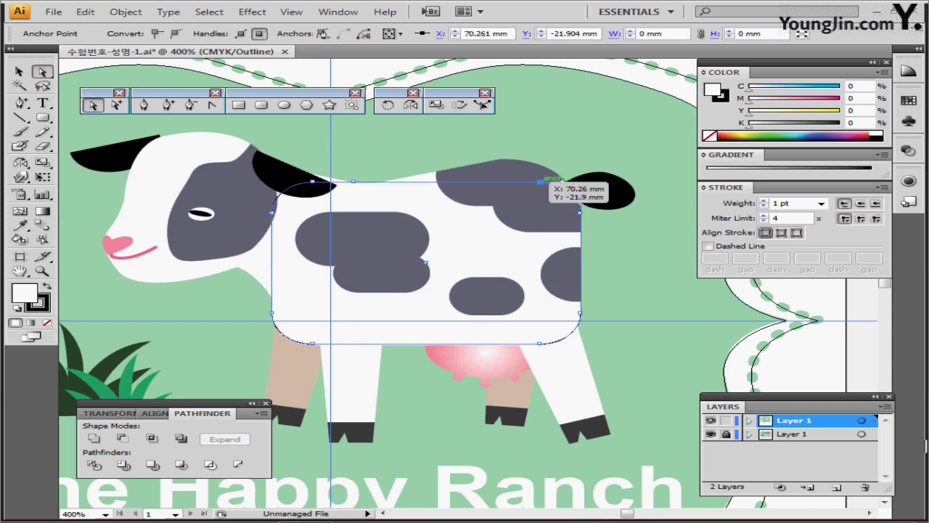
left_click_drag(540, 181, 564, 158)
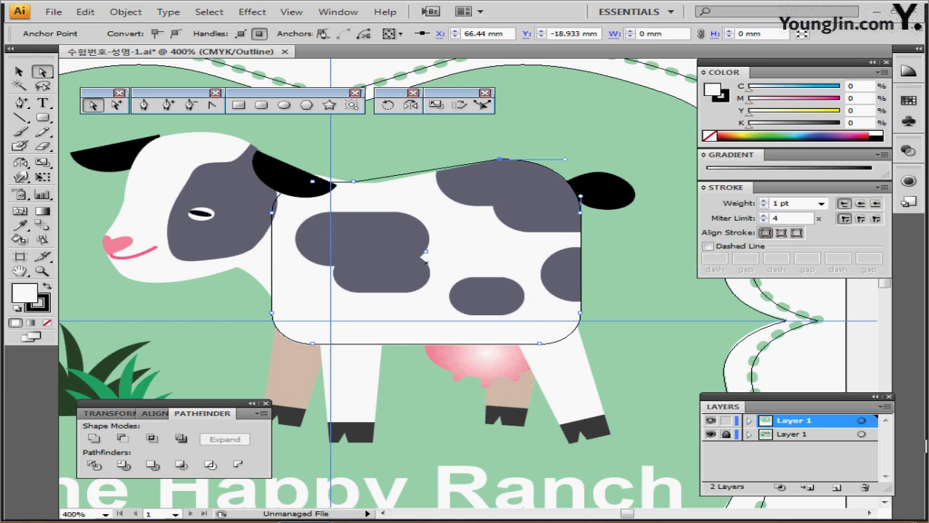
left_click_drag(354, 180, 367, 183)
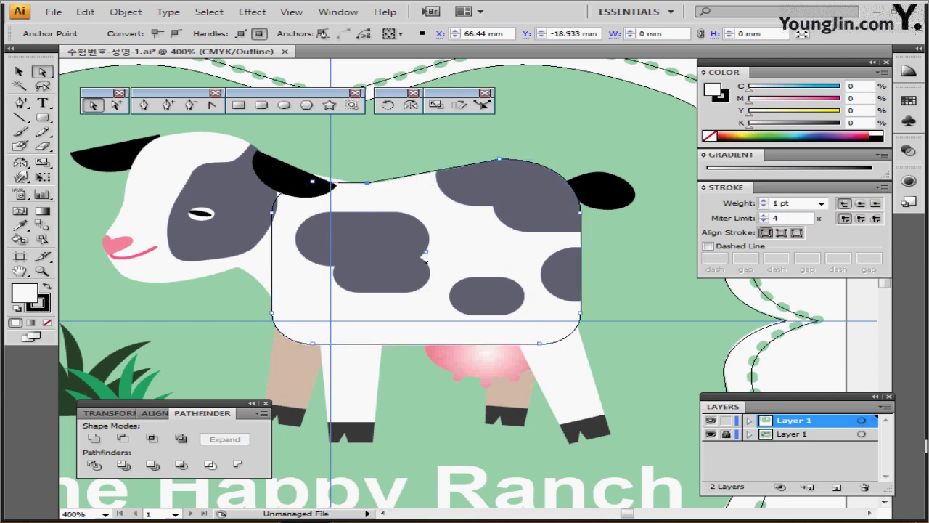
left_click(426, 260)
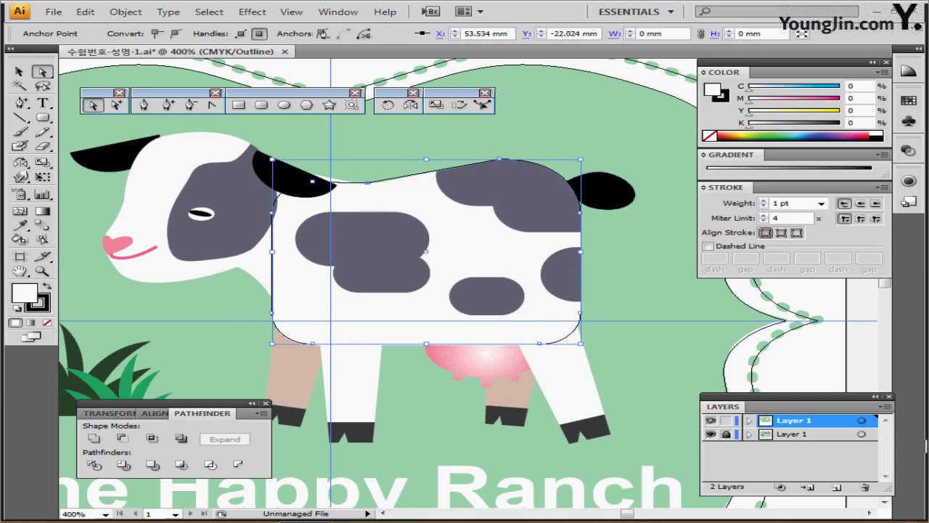
key("ctrl+s")
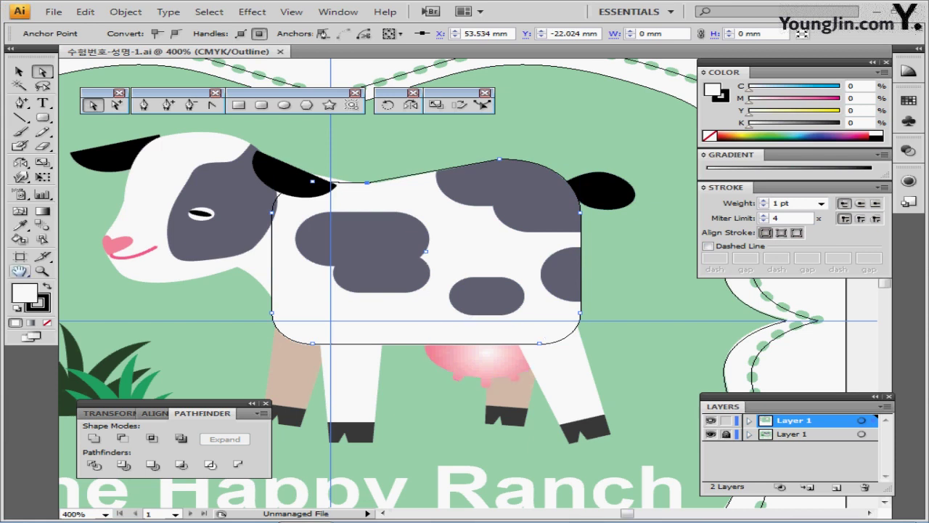
Step: Place a 13 × 7 mm rounded rectangle with 4 mm corners over the body's large spot and sample its grey fill (C 20, M 20, Y 0, K 60)
left_click(262, 104)
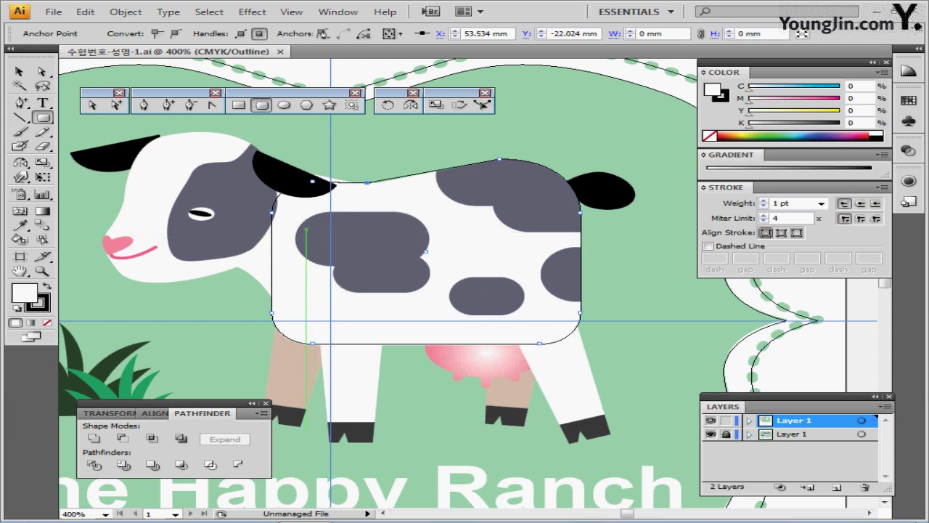
left_click(306, 230)
type("1")
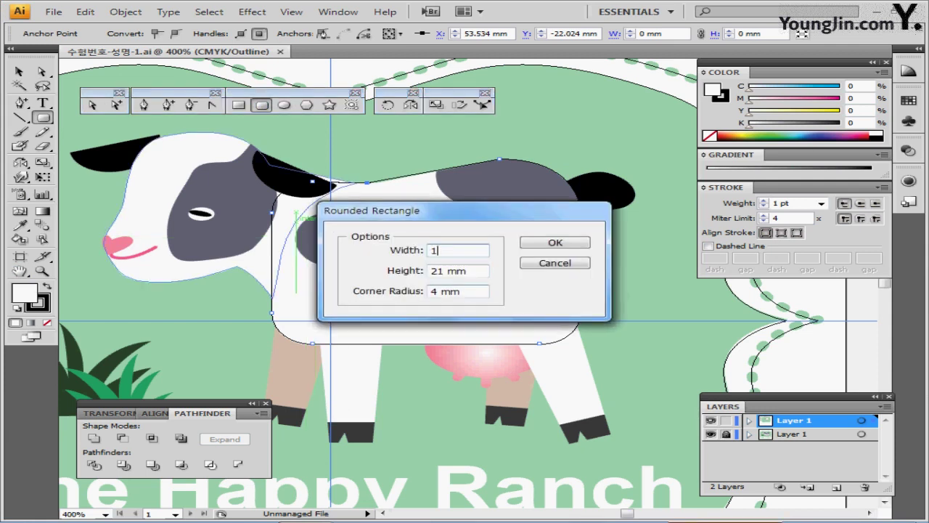
type("3")
key("Tab")
type("7")
key("Tab")
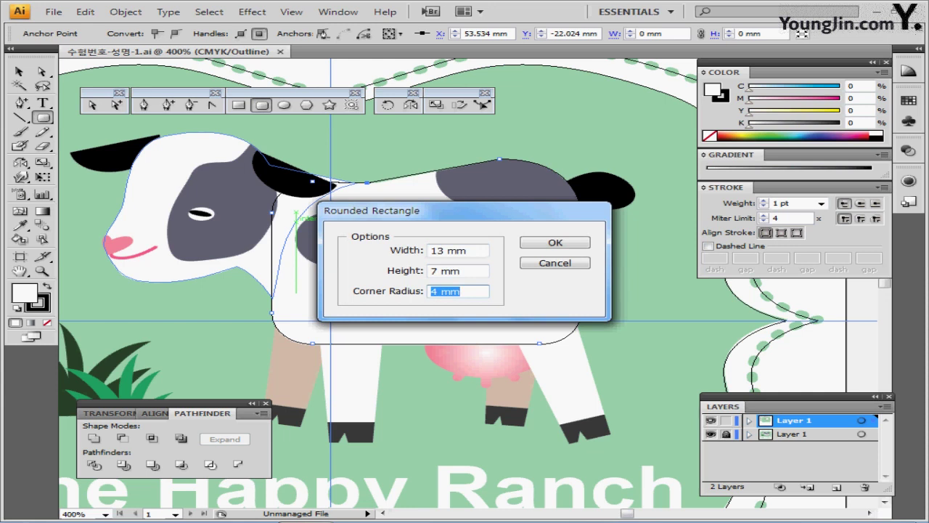
key("Return")
key("Up")
key("Up")
key("Up")
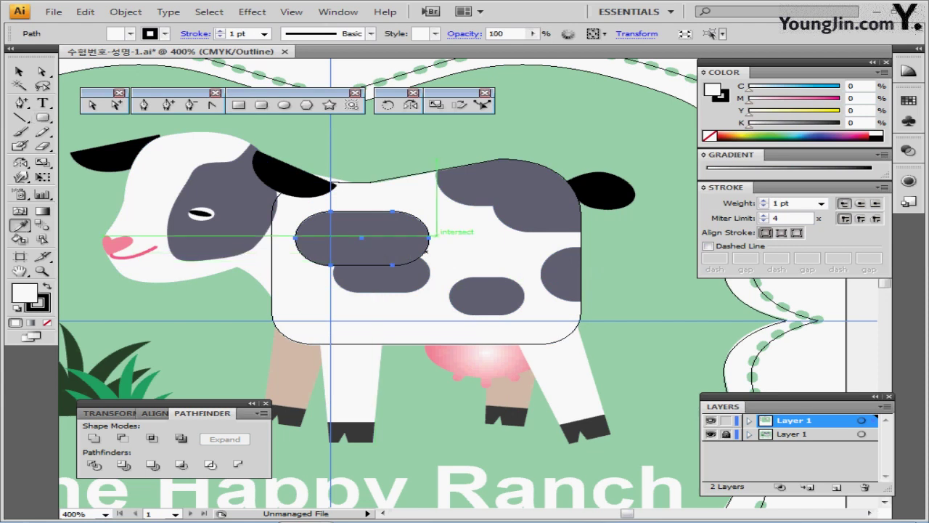
key("i")
left_click(426, 250)
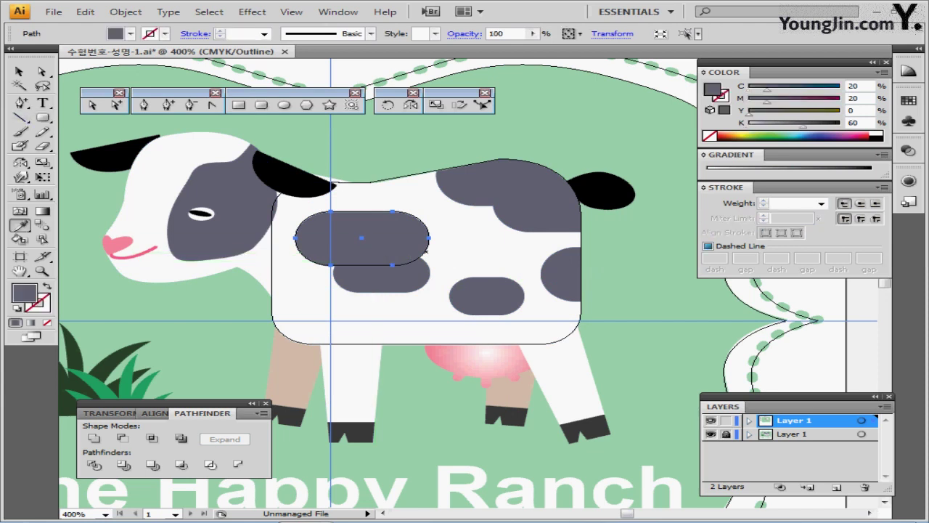
Step: Draw a smaller grey rounded rectangle and align it with the spot directly below and overlapping the large one
left_click(262, 106)
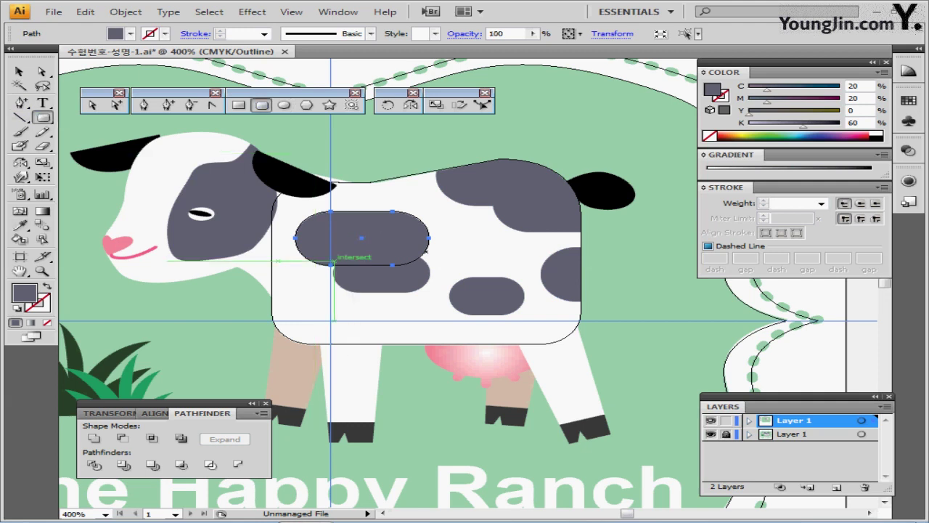
left_click_drag(332, 262, 436, 292)
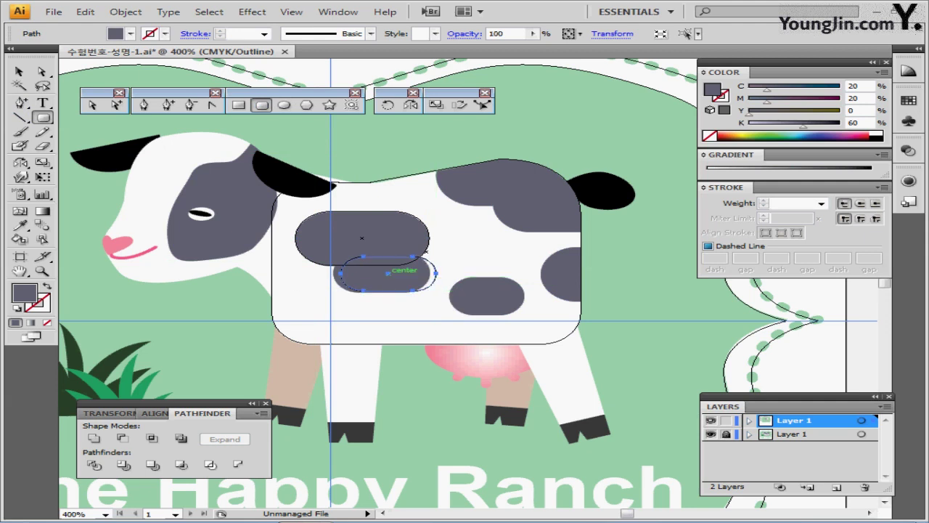
left_click_drag(388, 273, 381, 273)
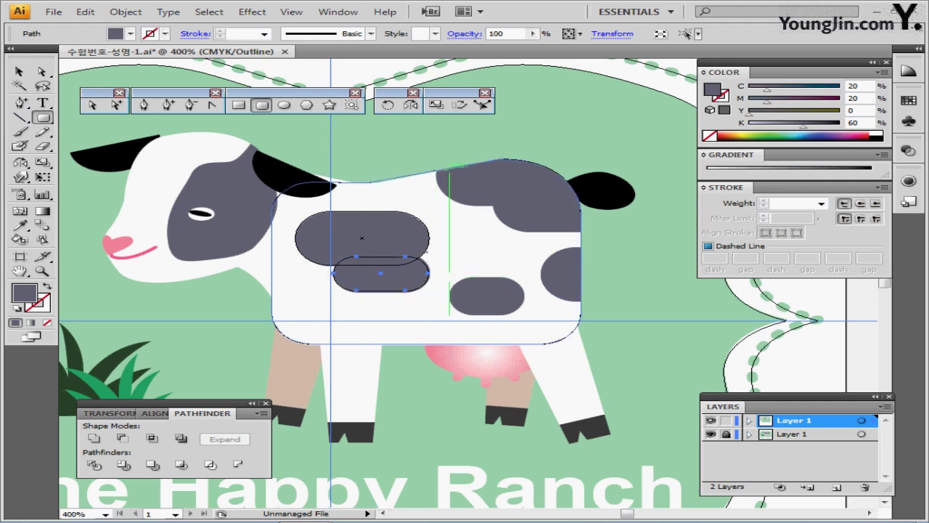
Step: Draw grey rounded rectangles over the two overlapping rump spots, the rear-edge spot and the small lower spot, extending the rear ones past the body, and save
left_click_drag(436, 138, 628, 206)
left_click_drag(495, 173, 639, 231)
left_click_drag(541, 249, 659, 300)
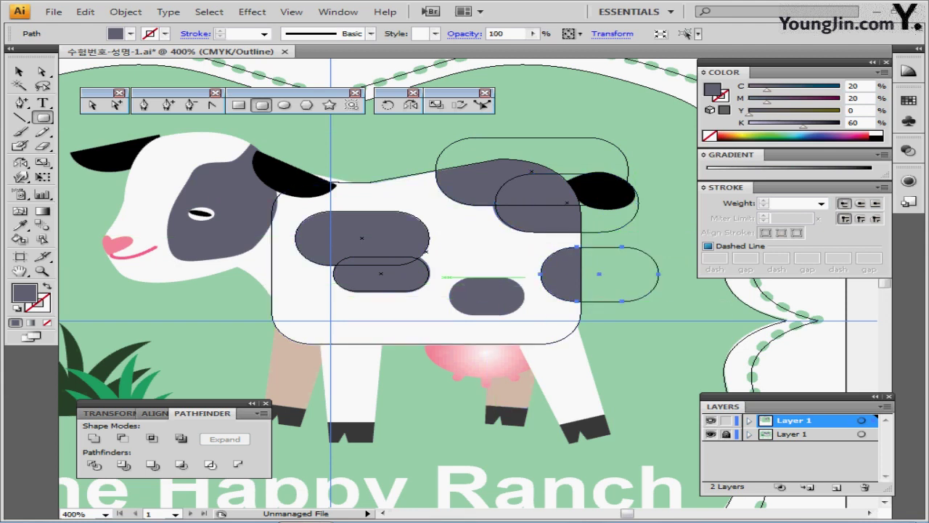
left_click_drag(447, 278, 529, 315)
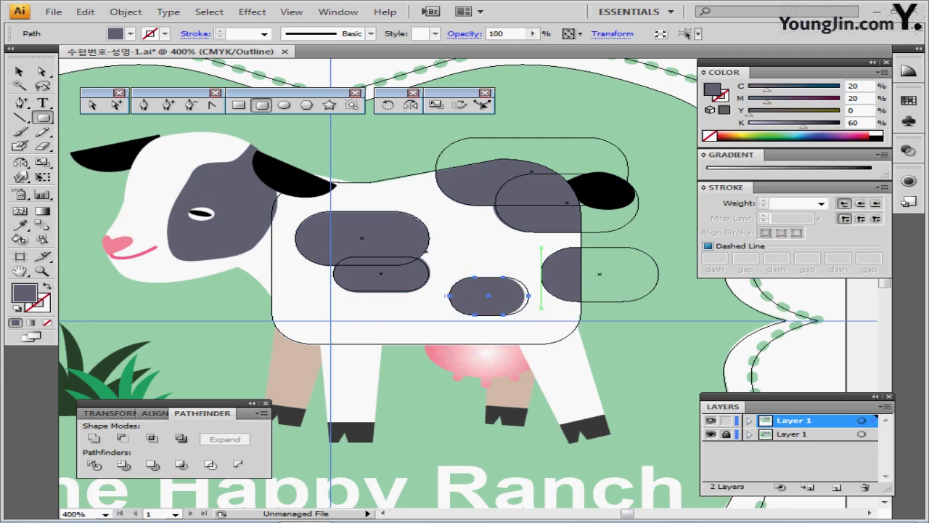
key("Delete")
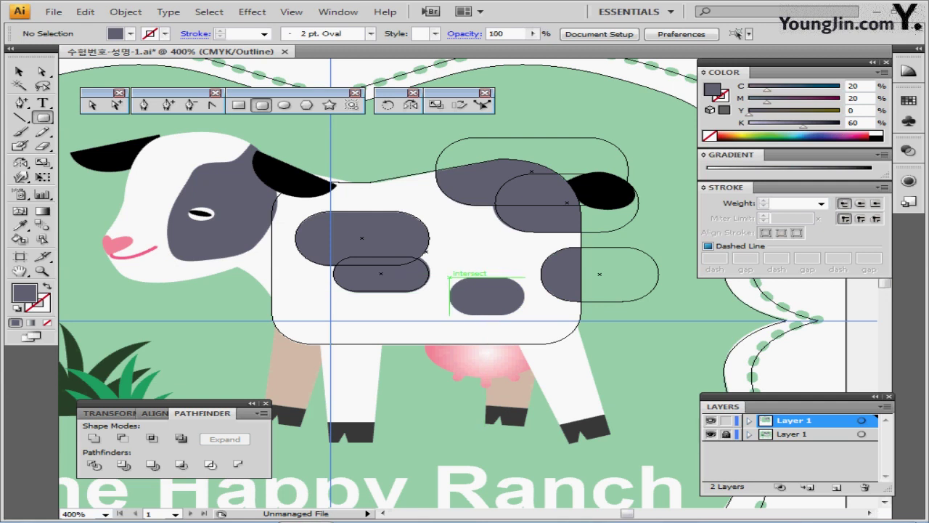
left_click_drag(450, 277, 524, 315)
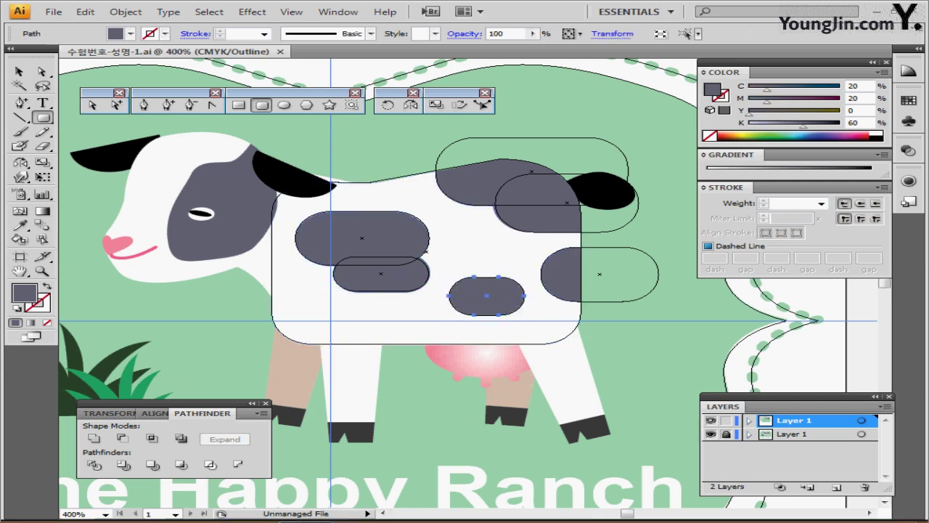
Step: Hide the reference layer, return to Preview mode and split the body and all its spots with Pathfinder Divide
key("ctrl+shift+w")
key("ctrl+y")
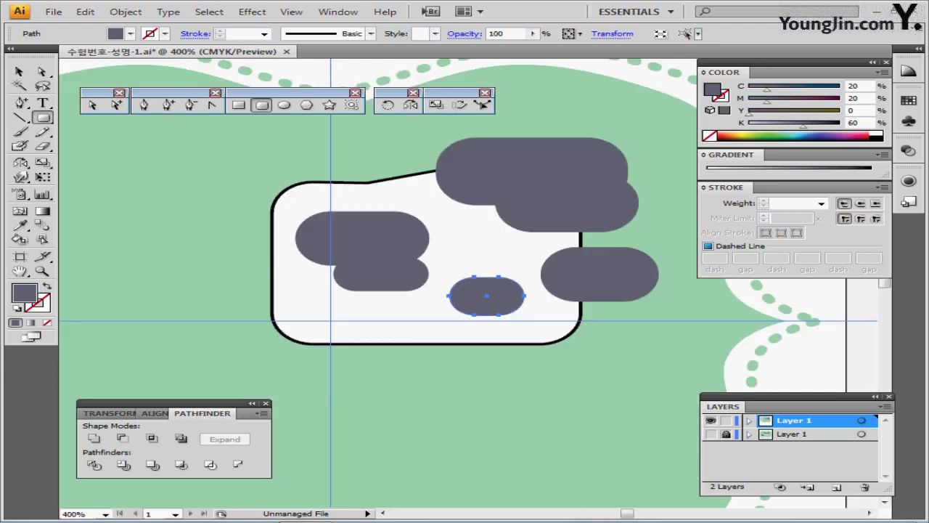
key("ctrl+minus")
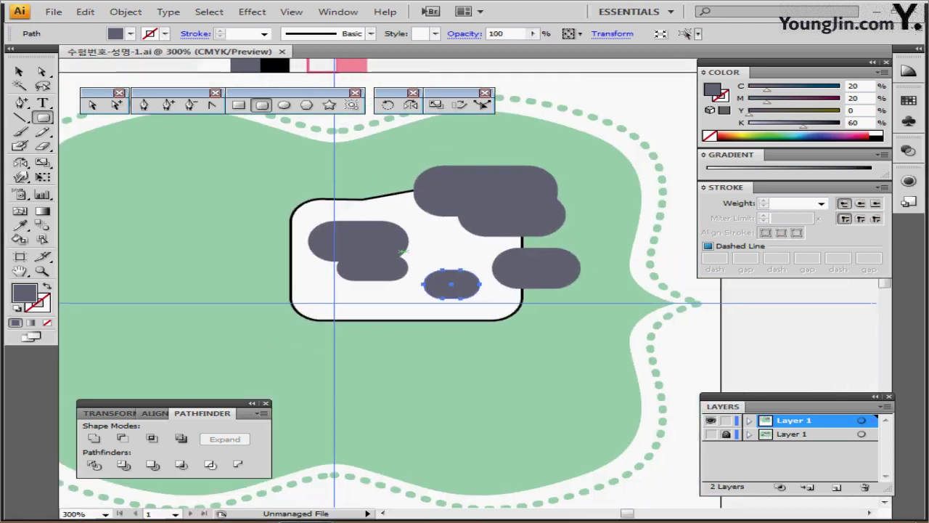
left_click(18, 71)
left_click_drag(280, 173, 552, 339)
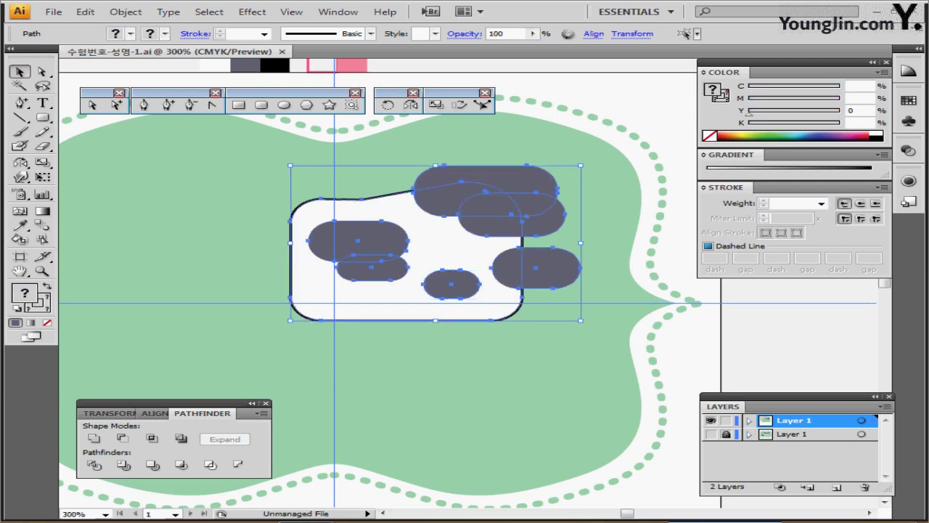
left_click(93, 465)
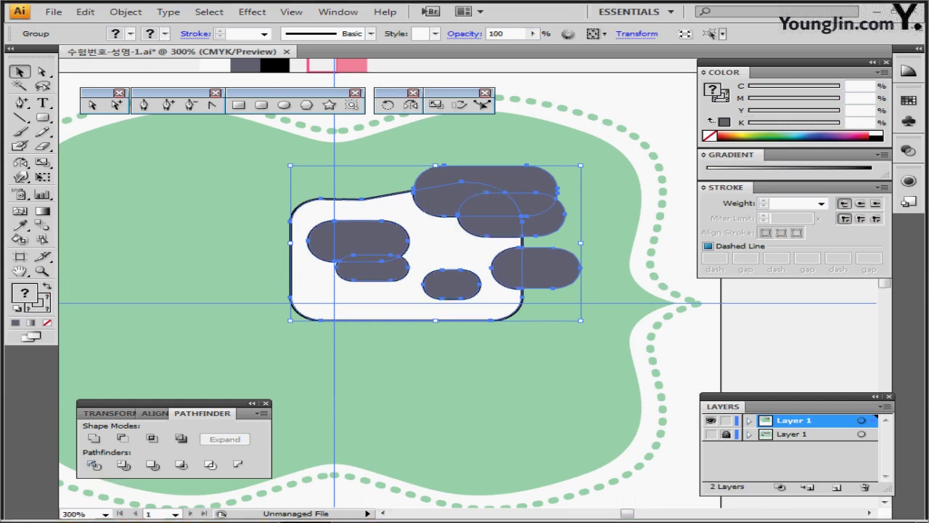
Step: Isolate the divided group and delete the grey spot pieces that extend beyond the cow's body outline
double_click(510, 202)
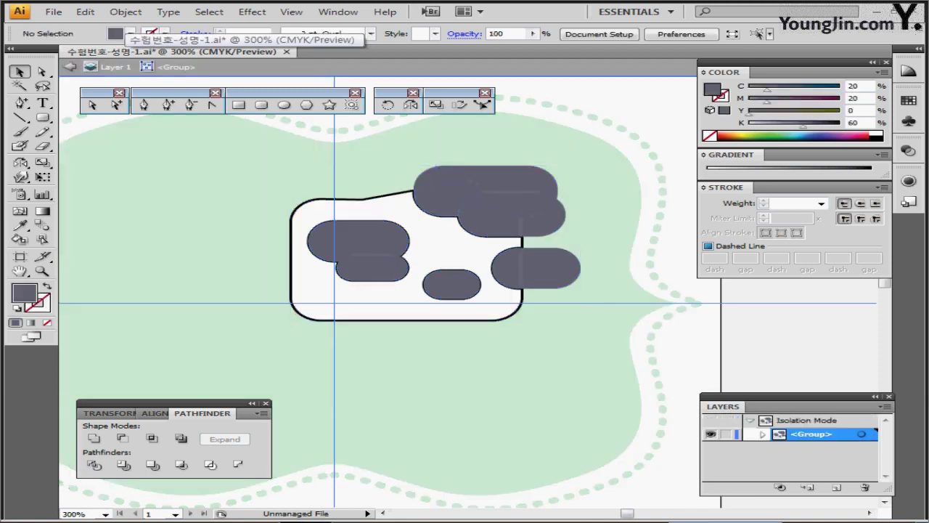
left_click_drag(602, 151, 537, 214)
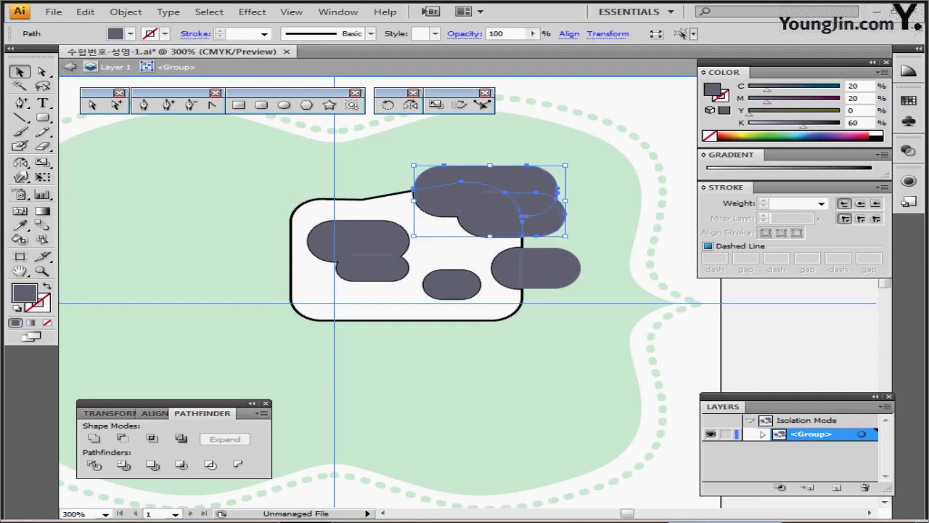
key("Delete")
left_click(553, 268)
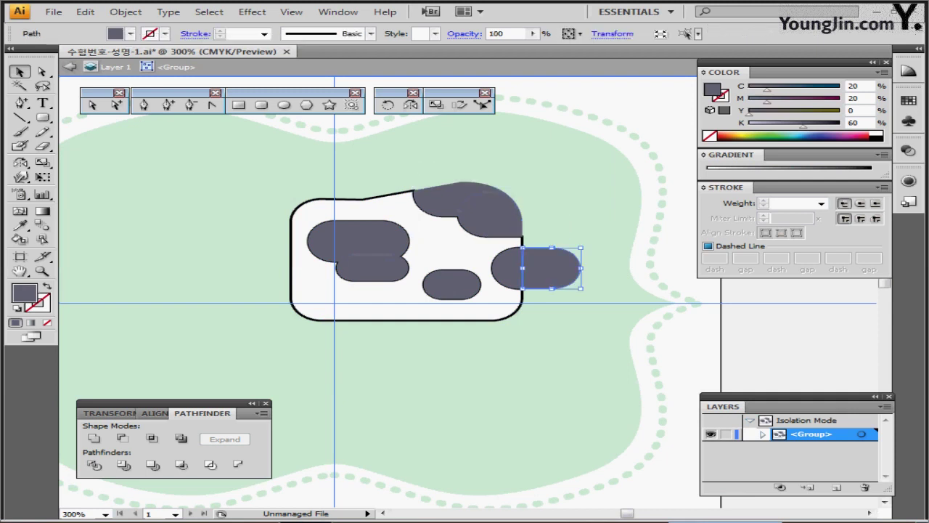
key("Delete")
Step: Unite the overlapping rump spot pieces into one shape, and likewise the pieces of the large front spot
left_click_drag(555, 169, 475, 212)
left_click(94, 438)
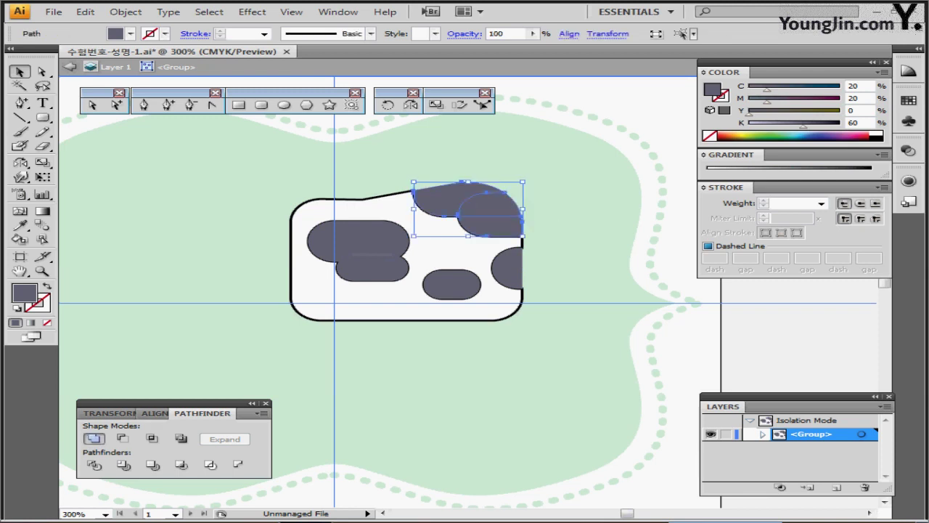
left_click(357, 239)
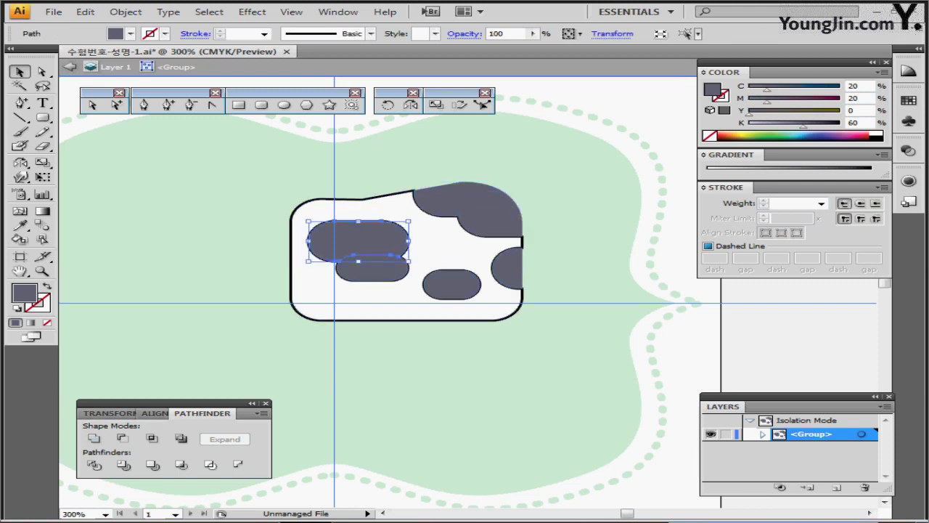
left_click(371, 258)
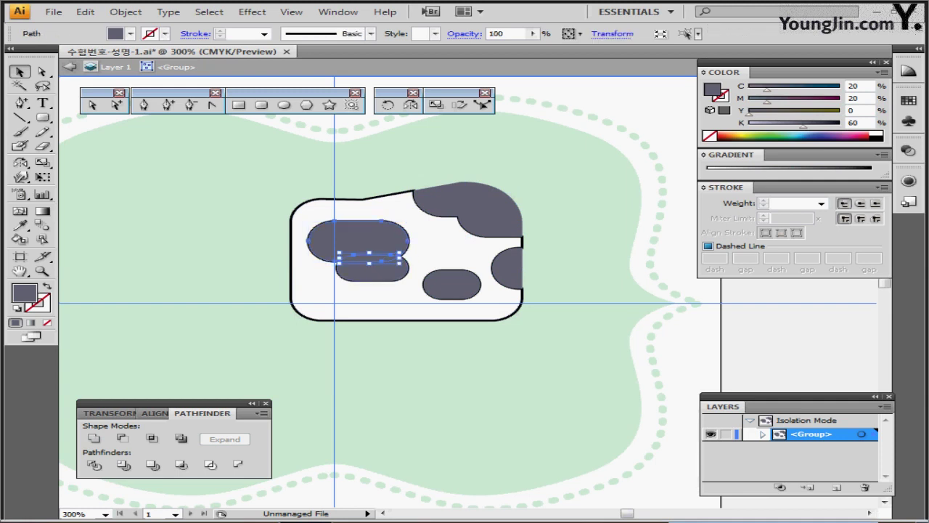
left_click(374, 272, "shift")
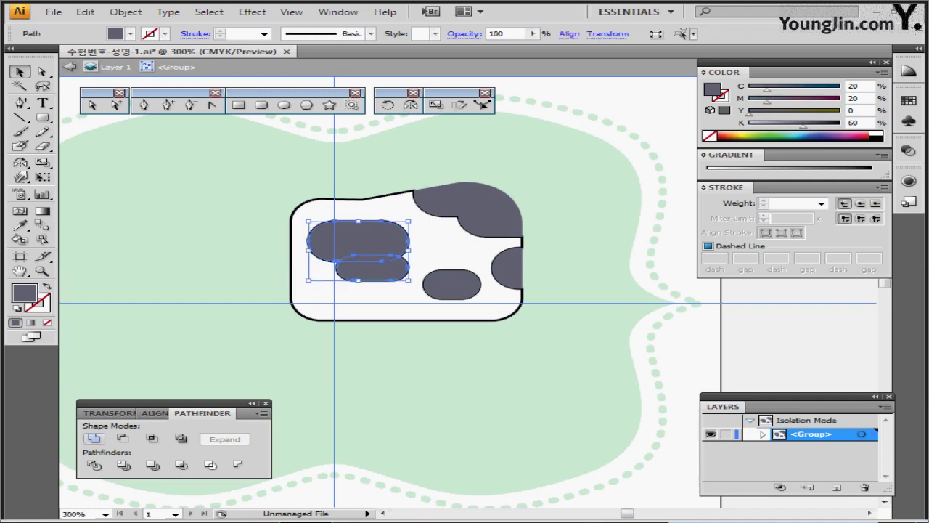
left_click(94, 438)
Step: Remove the stroke from the body and all its spots, leave isolation mode and save the file
left_click_drag(251, 165, 334, 222)
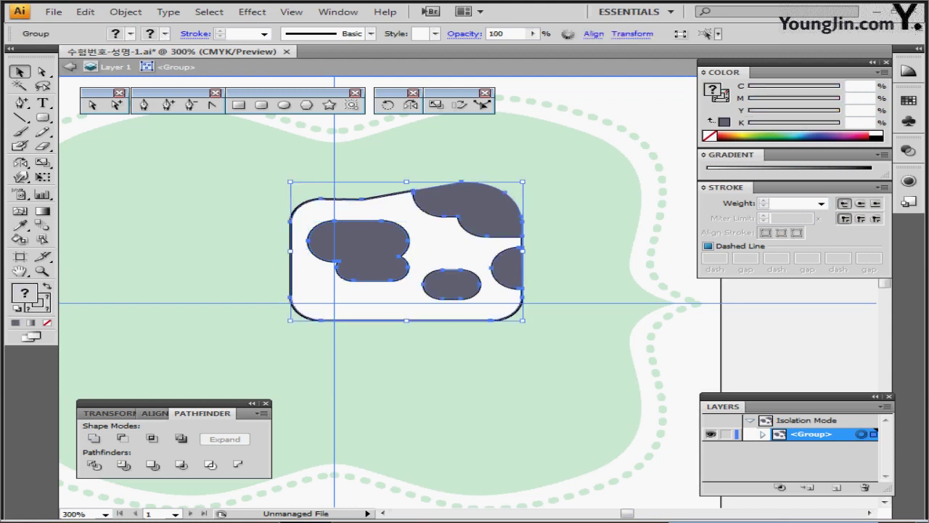
key("x")
key("slash")
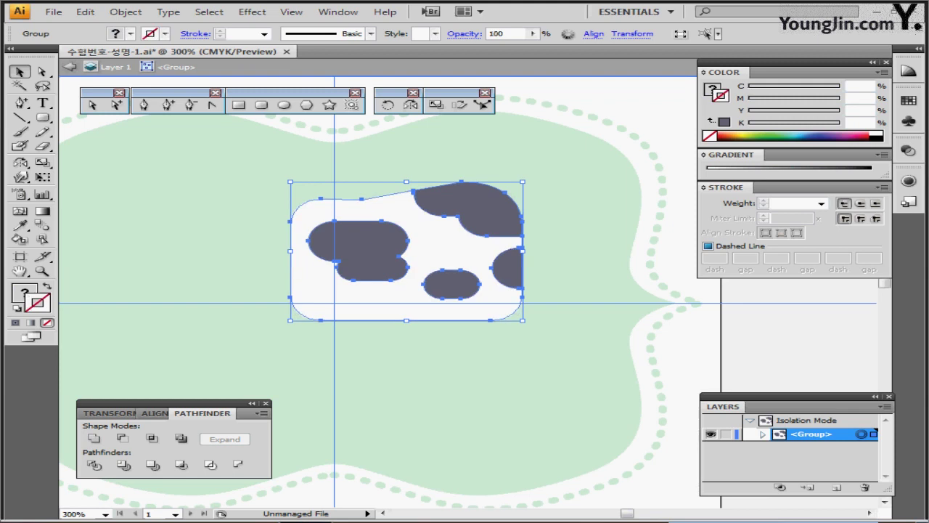
key("Escape")
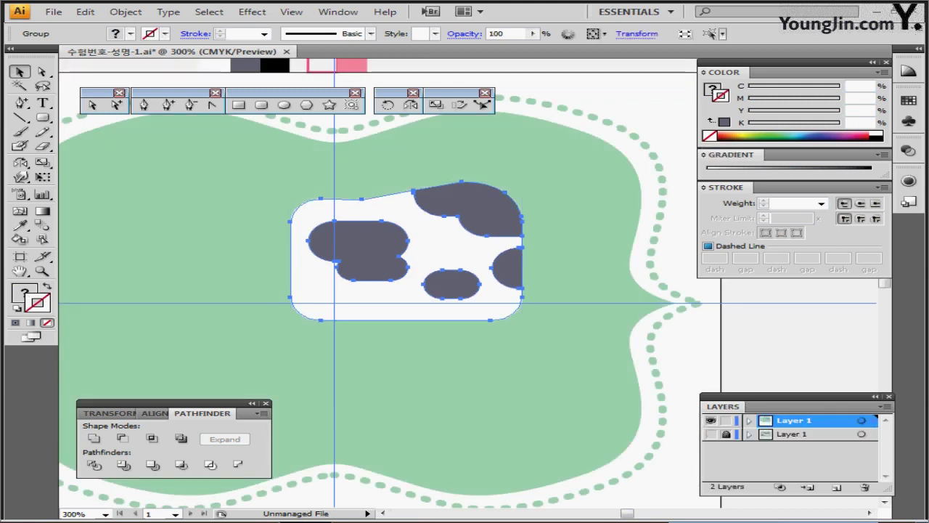
key("ctrl+s")
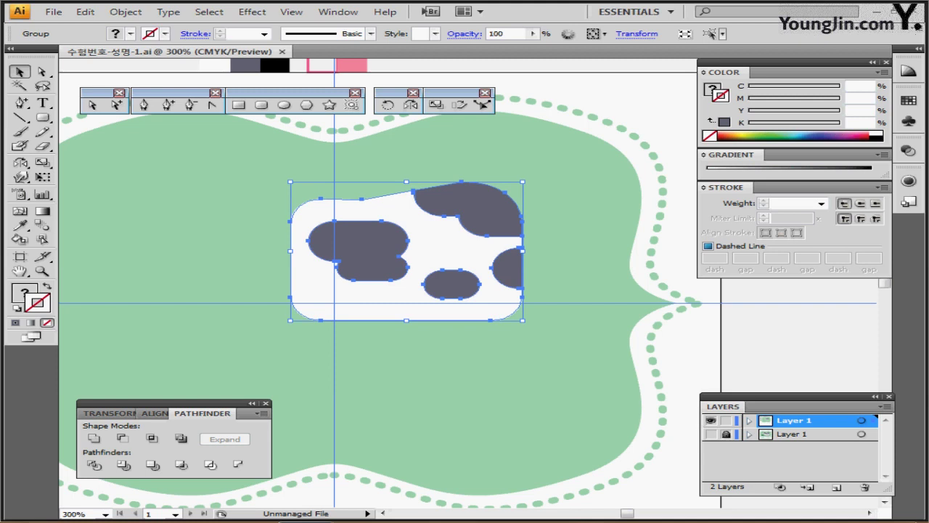
Step: Create a 7 × 20 mm rectangle at the guide intersection for the front leg and apply the default white fill and black stroke
left_click(238, 105)
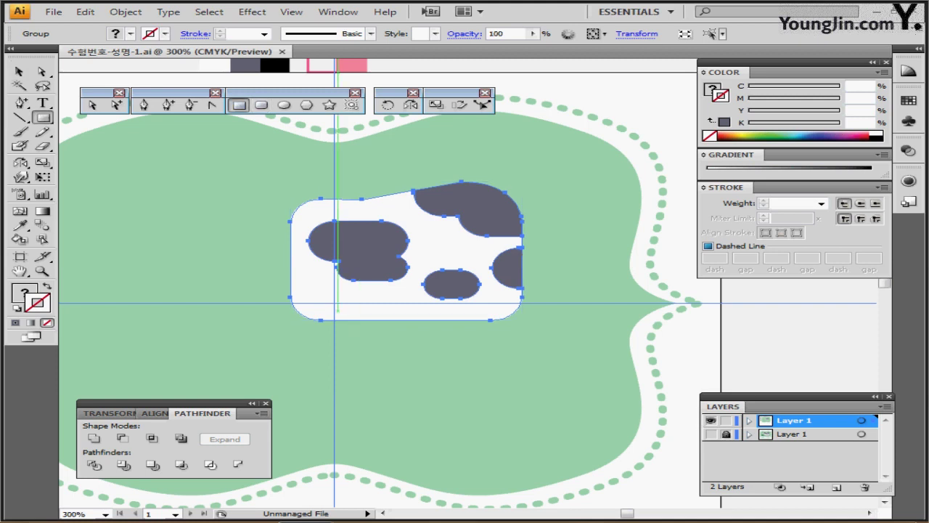
left_click(335, 302)
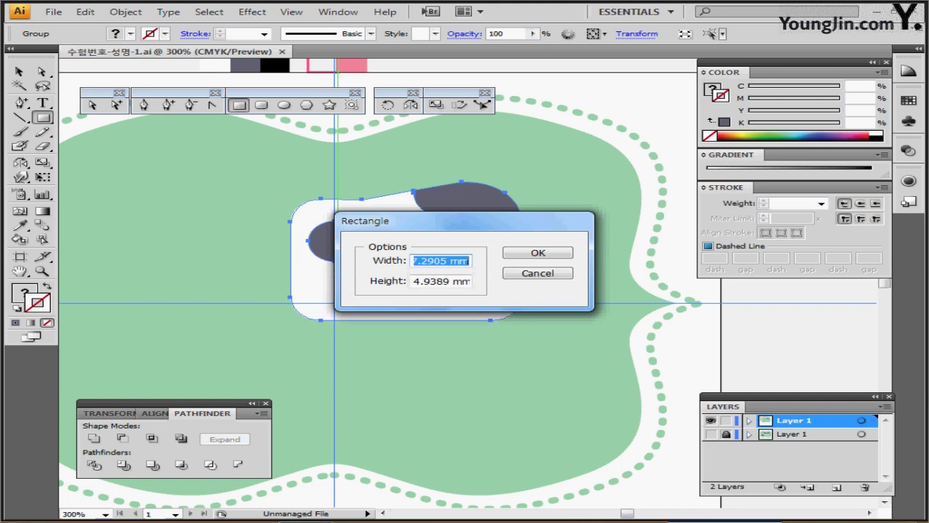
type("7")
key("Tab")
type("20")
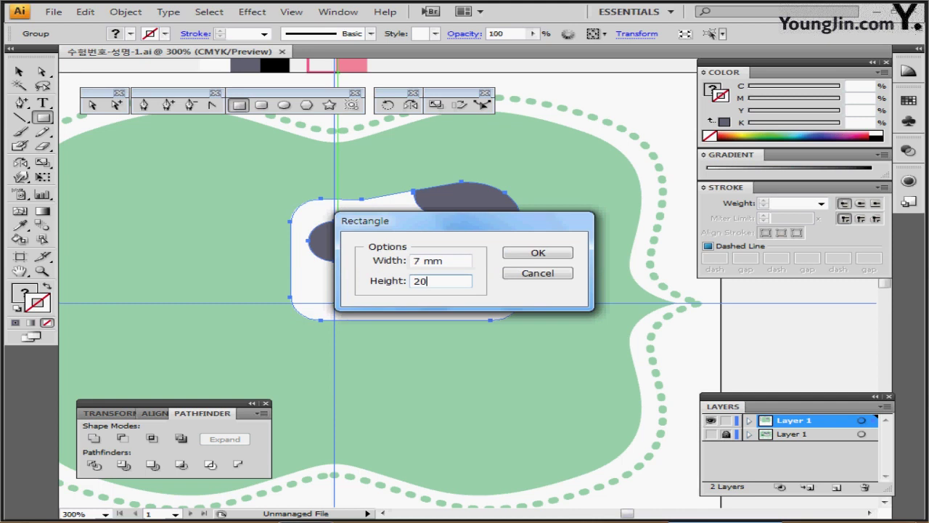
key("Return")
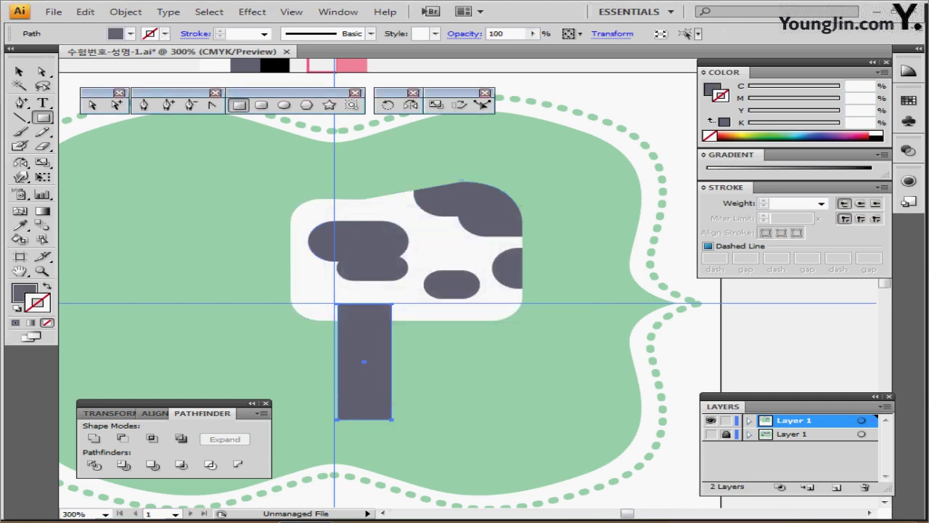
key("d")
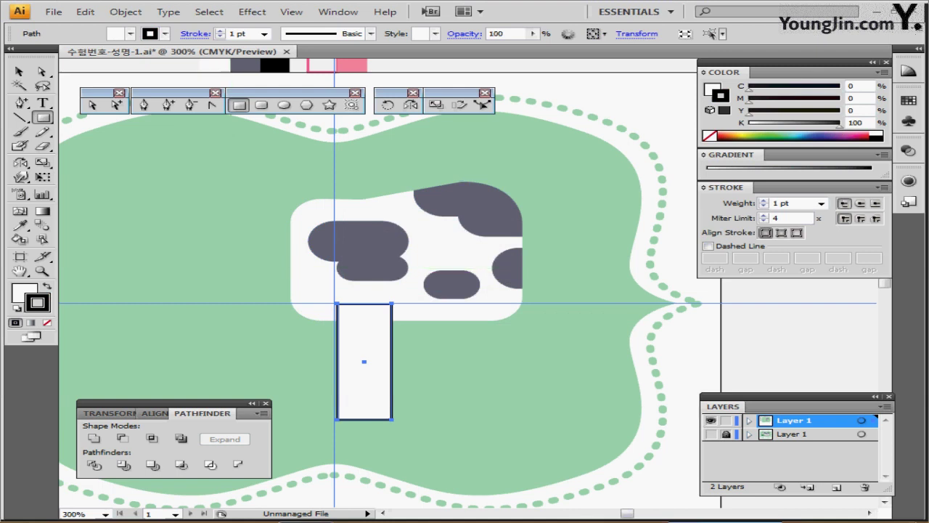
Step: Taper the leg rectangle by uniformly scaling its two bottom anchor points to 60%
key("a")
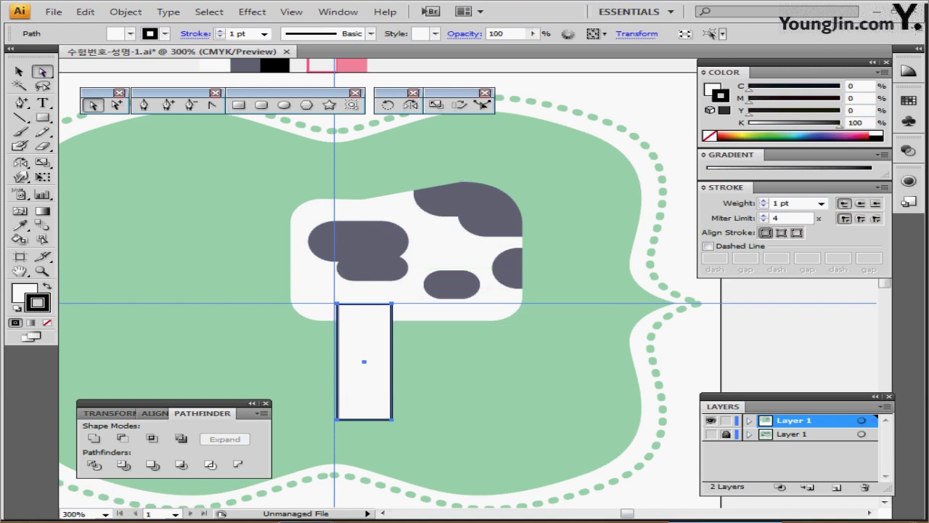
left_click_drag(309, 404, 402, 438)
left_click_drag(402, 438, 402, 437)
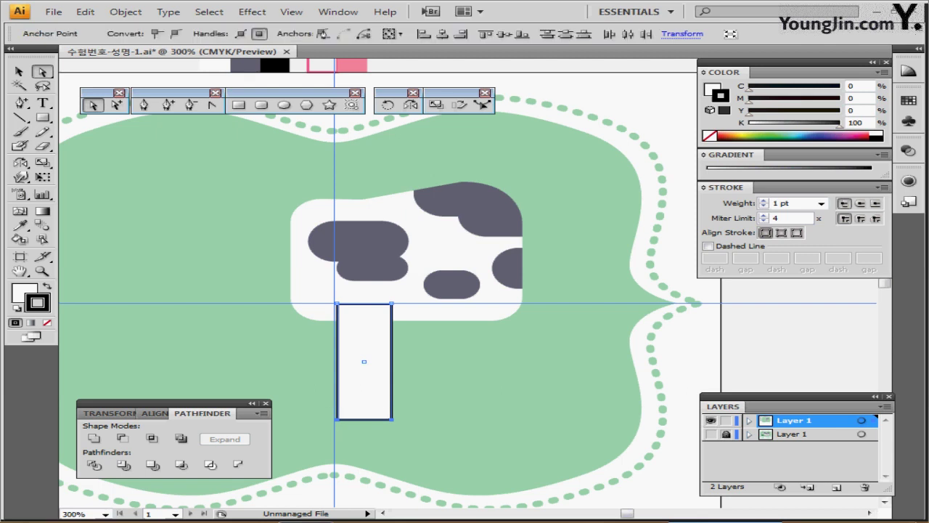
double_click(435, 104)
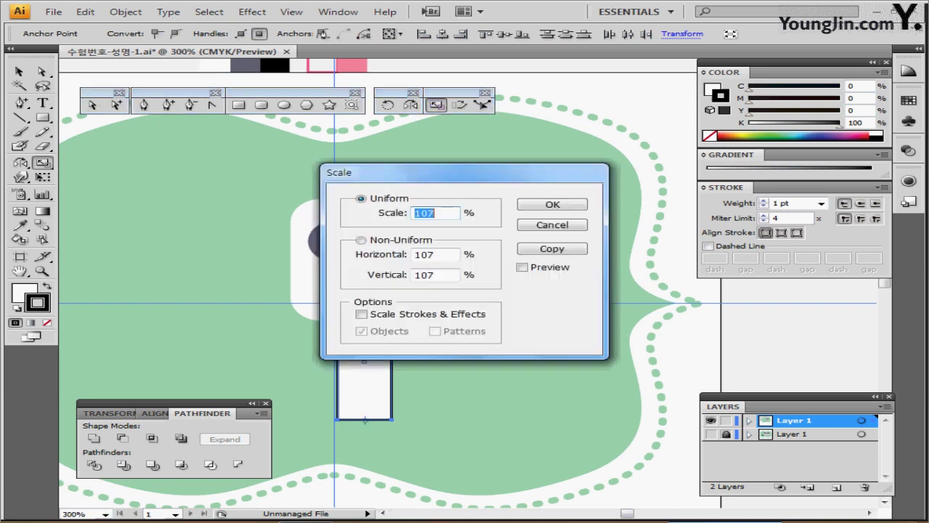
type("60")
key("Return")
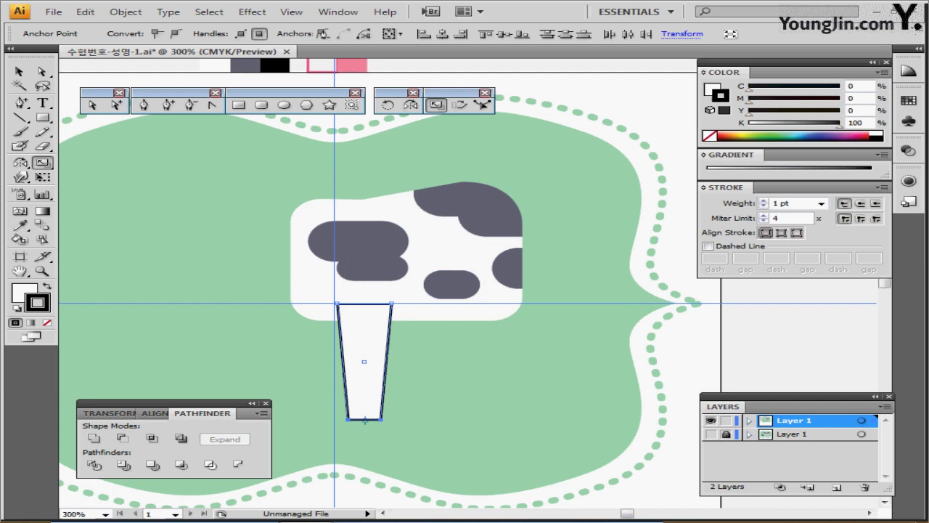
Step: Show the reference layer with the new artwork in Outline mode and move the tapered leg onto the near front leg
key("ctrl+y")
left_click(710, 434)
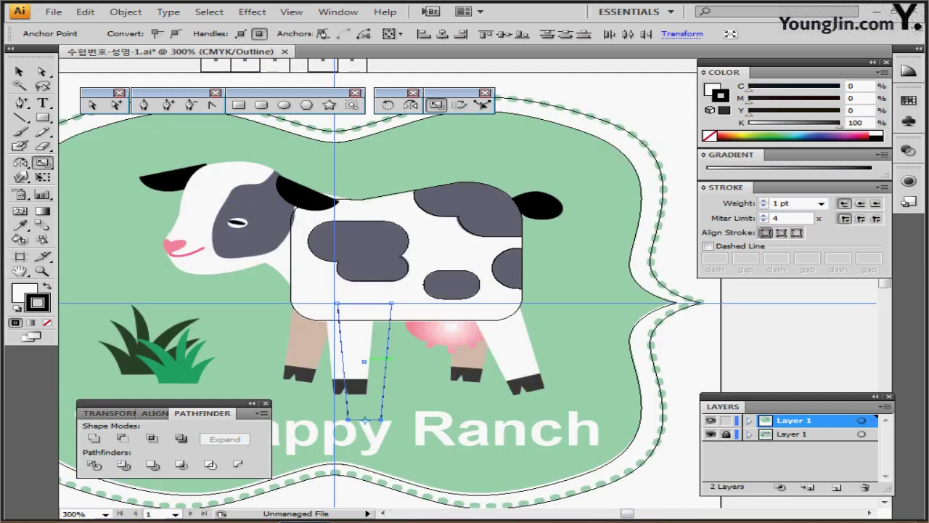
left_click_drag(364, 360, 350, 335)
key("ctrl+equal")
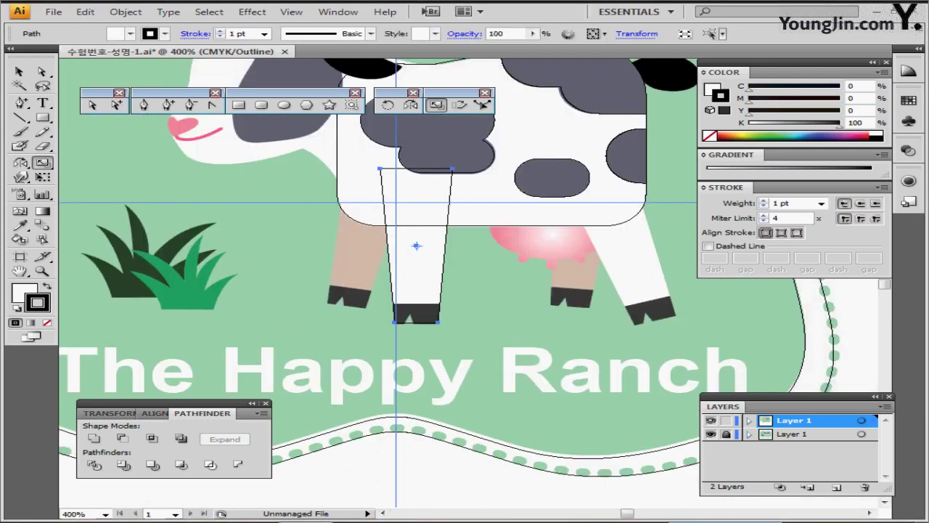
key("ctrl+equal")
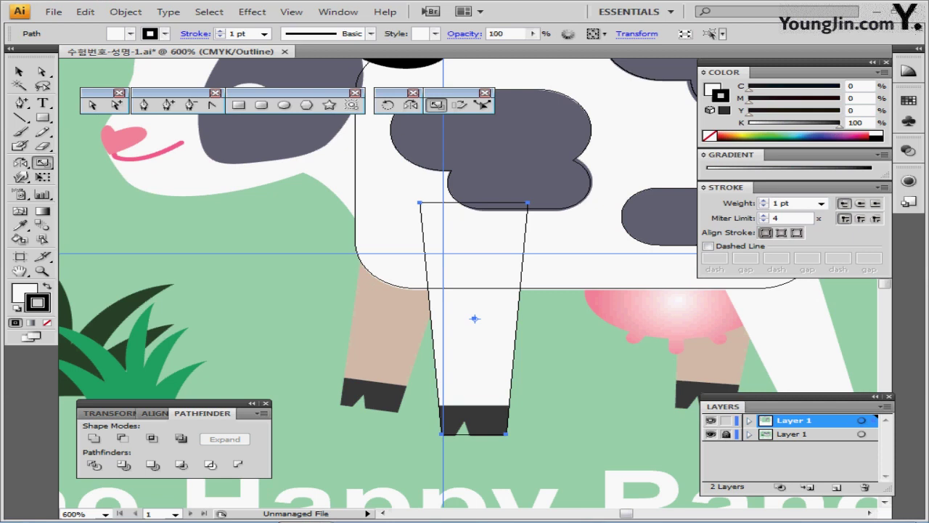
left_click_drag(478, 334, 352, 269)
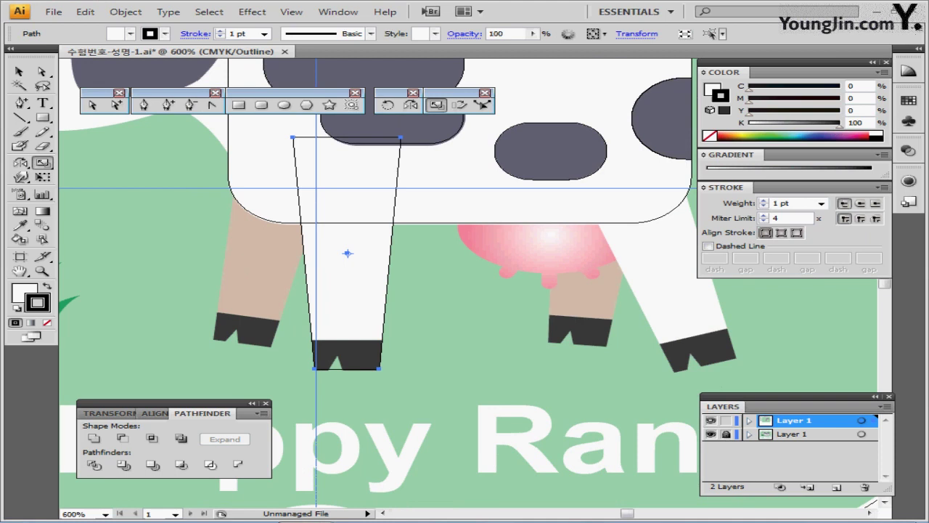
Step: Draw a horizontal line about 7.7 mm long across the leg at the hoof's upper edge, using the Pen tool with no fill
key("ctrl+shift+a")
key("l")
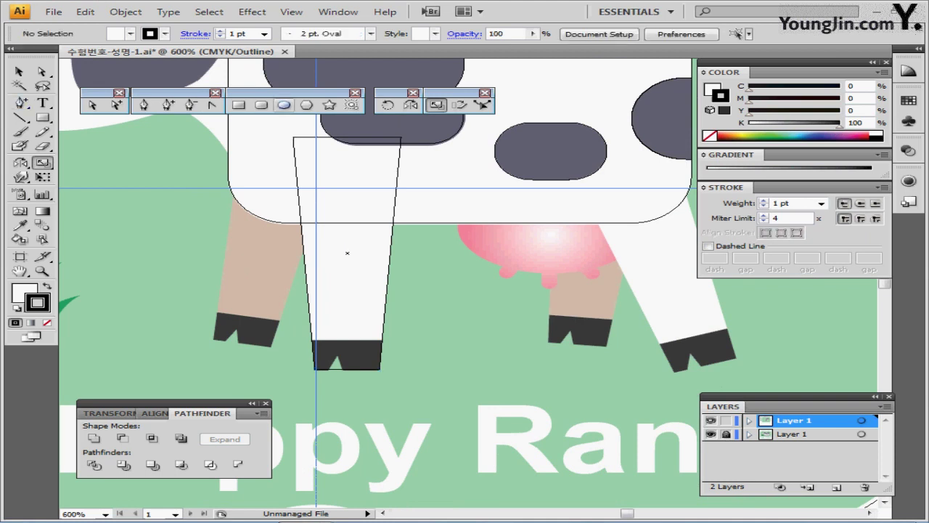
key("p")
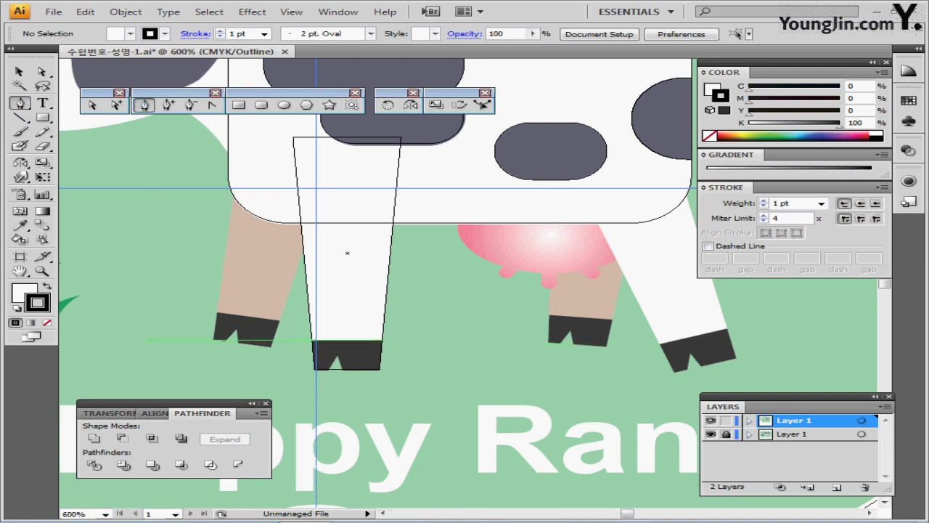
key("x")
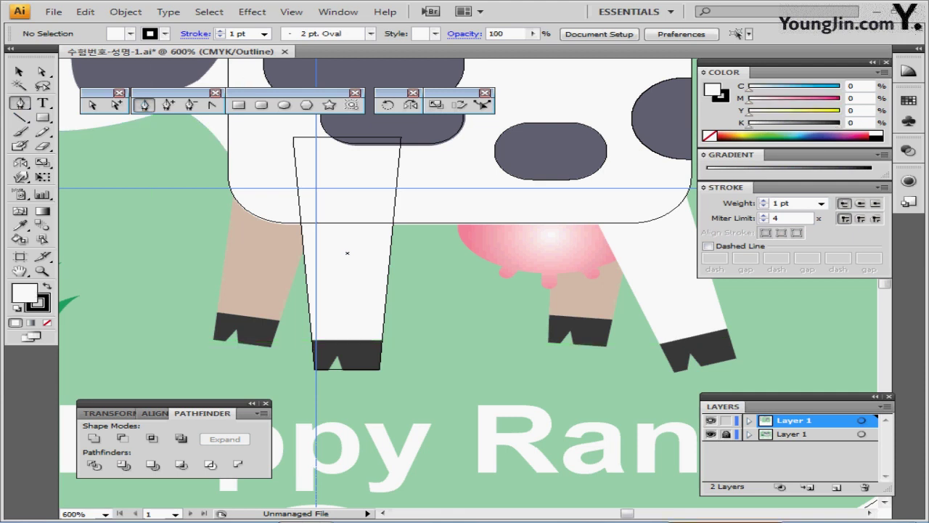
key("slash")
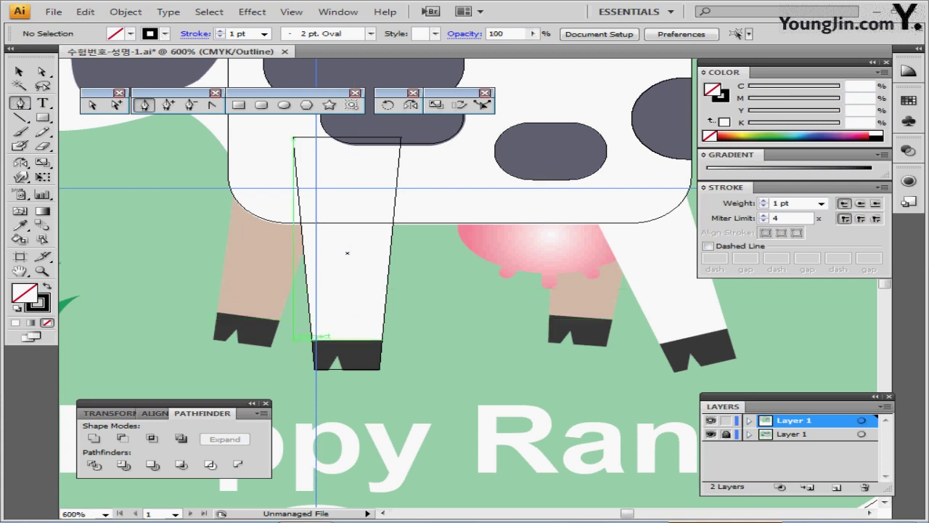
left_click(292, 338)
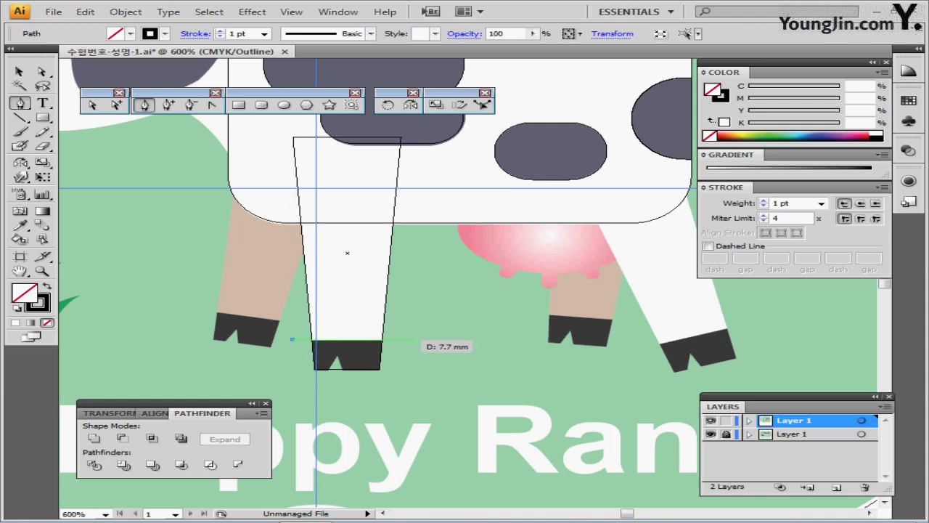
left_click(411, 339)
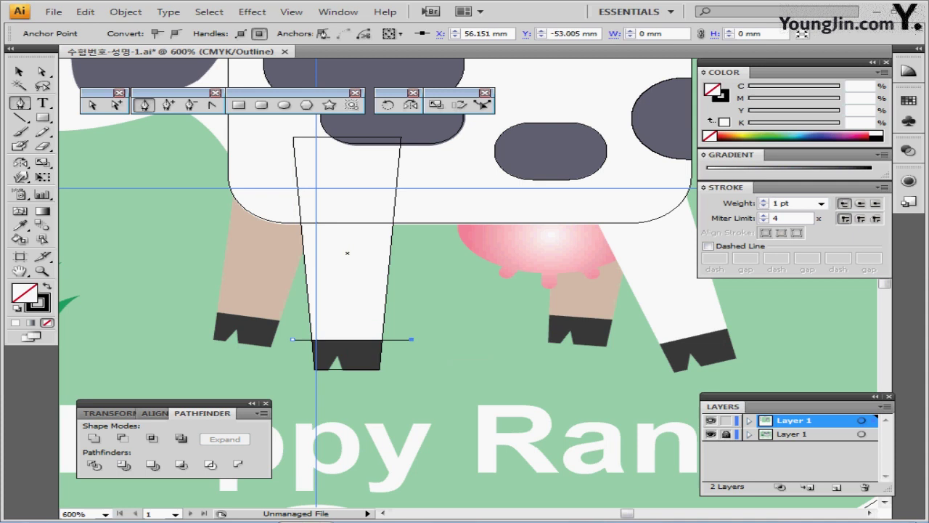
key("ctrl+shift+a")
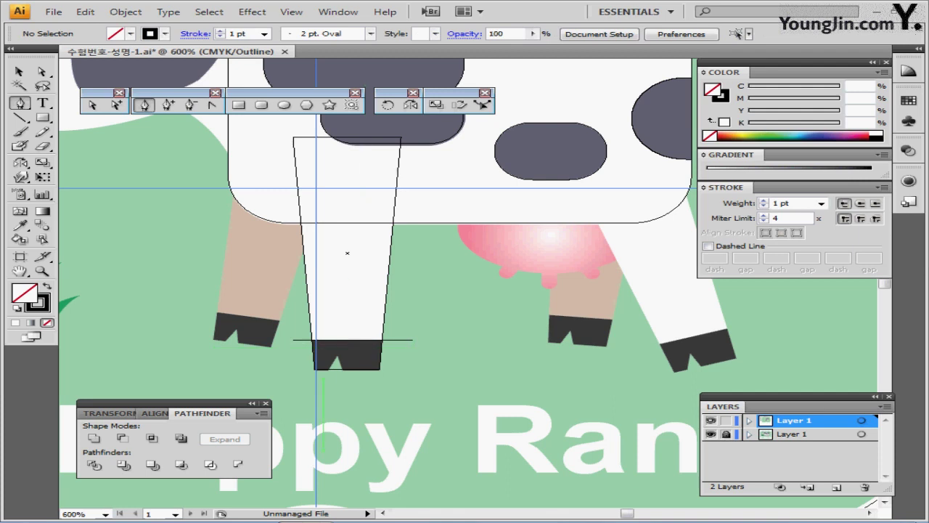
Step: Draw an open inverted-V path over the hoof notch, with both ends extending just below the leg's bottom edge
left_click(322, 375)
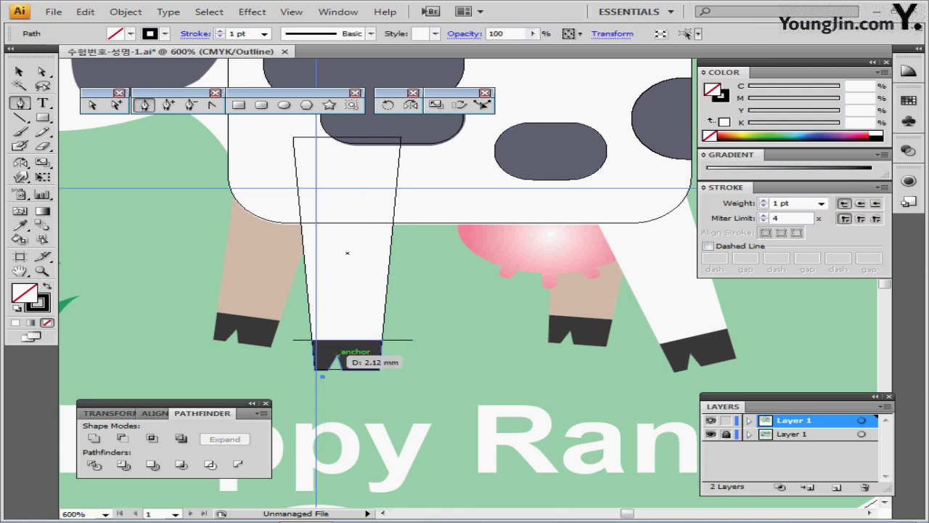
left_click(337, 355)
left_click(346, 376)
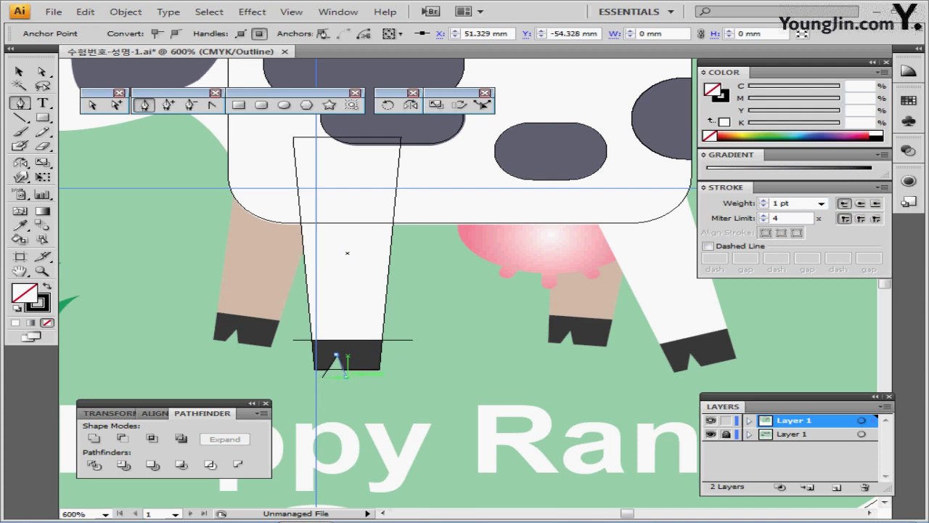
left_click(347, 375)
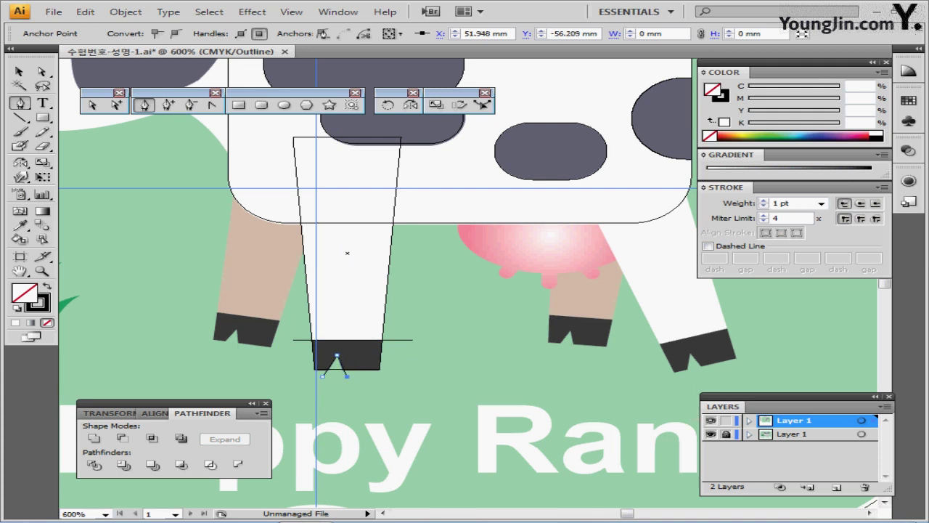
Step: Hide the reference layer and return the new artwork to Preview mode
key("ctrl+y")
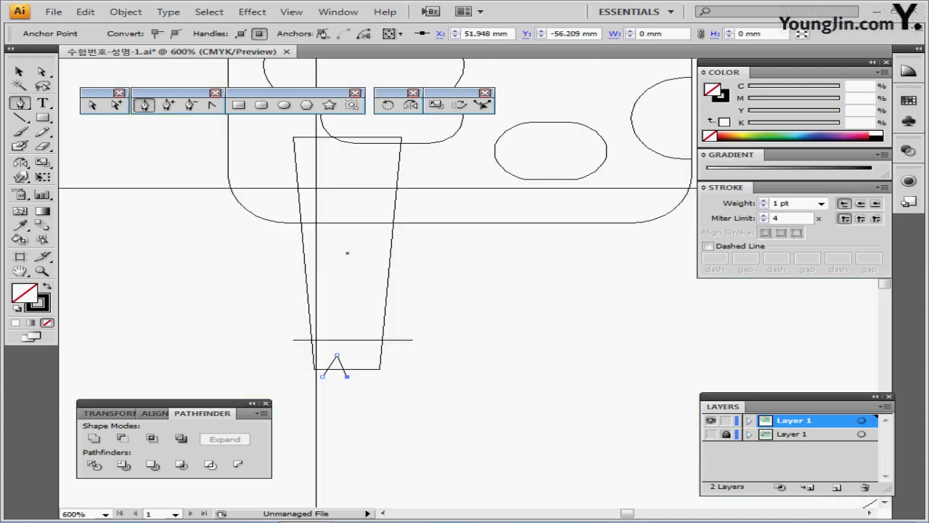
key("ctrl+minus")
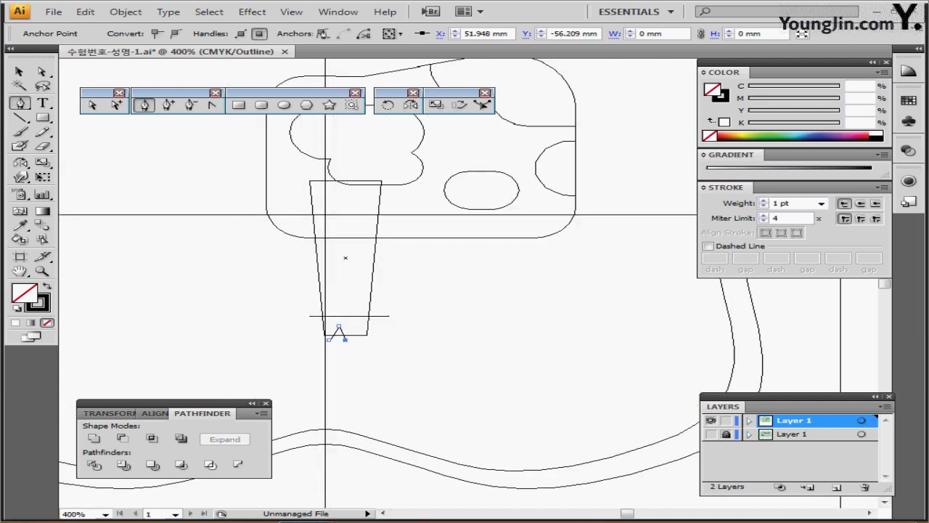
key("ctrl+y")
key("ctrl+plus")
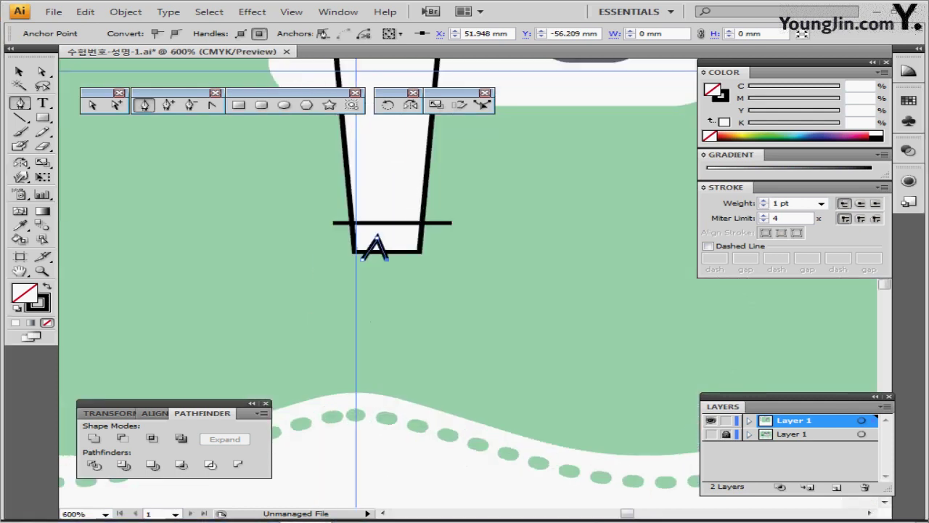
Step: Select the leg, the horizontal line and the inverted-V path together and split them with Pathfinder Divide
key("v")
left_click(368, 338)
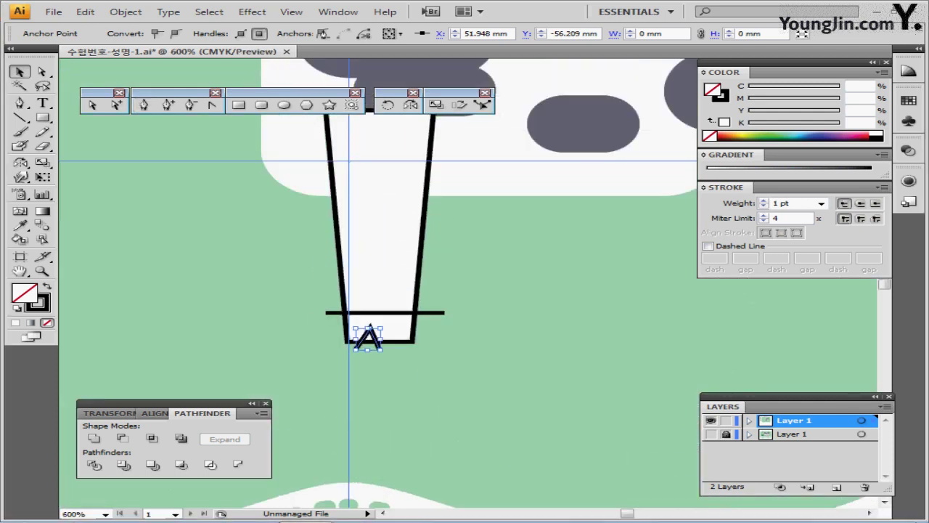
left_click_drag(284, 276, 473, 360)
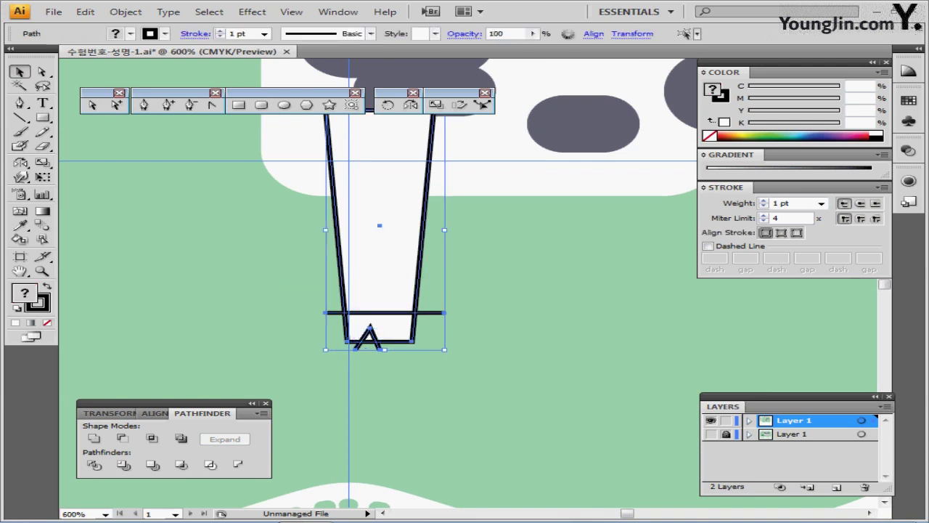
left_click(472, 360)
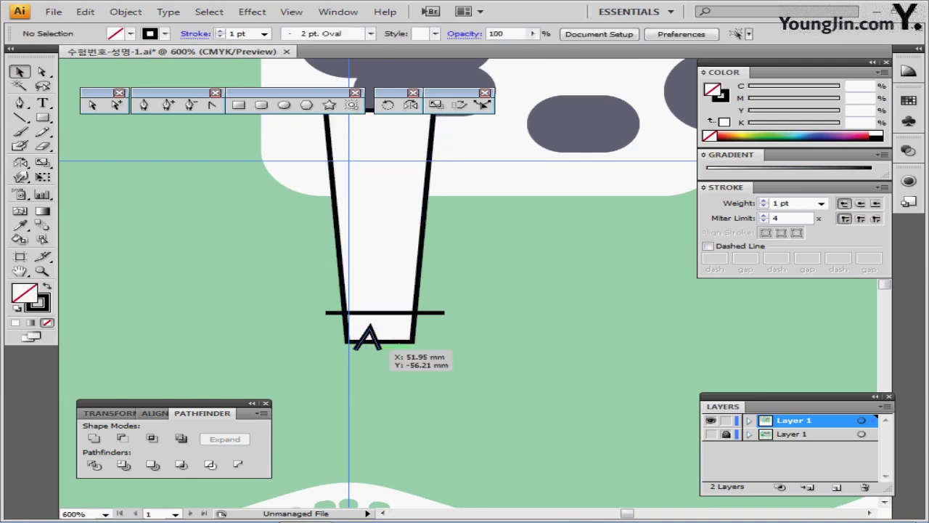
left_click(379, 350)
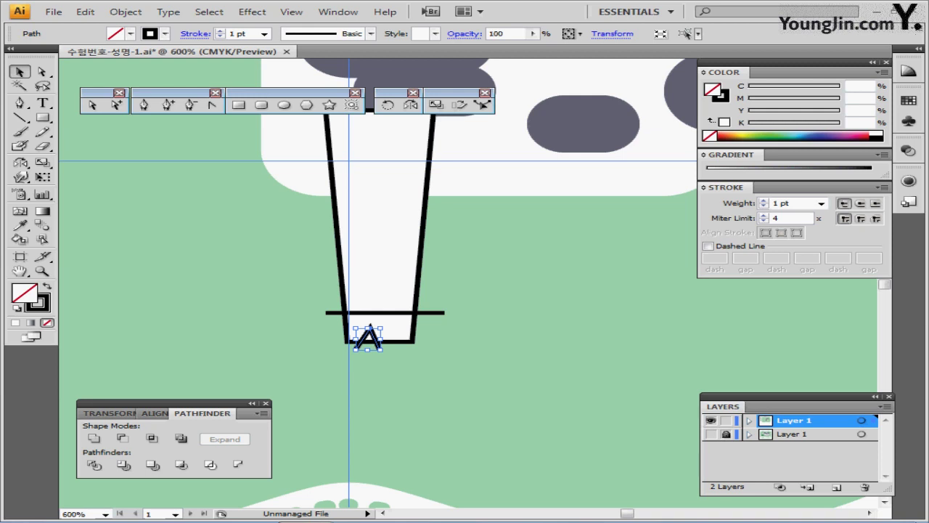
key("ctrl+a")
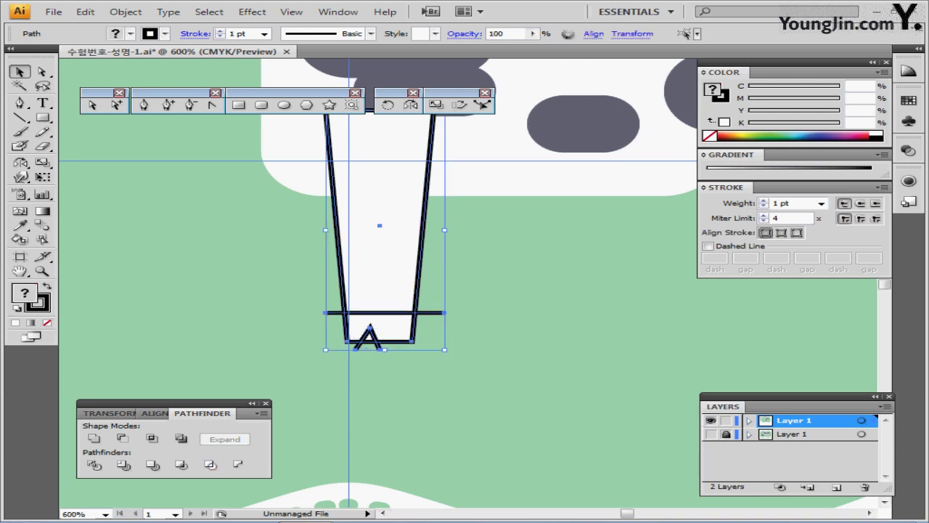
left_click(95, 465)
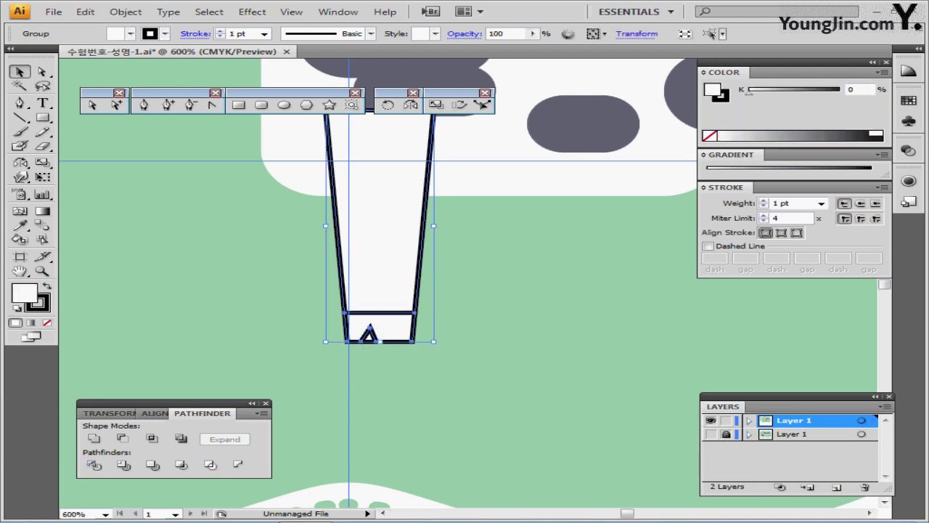
Step: Isolate the divided leg group and delete the small triangular piece in the hoof notch
double_click(369, 335)
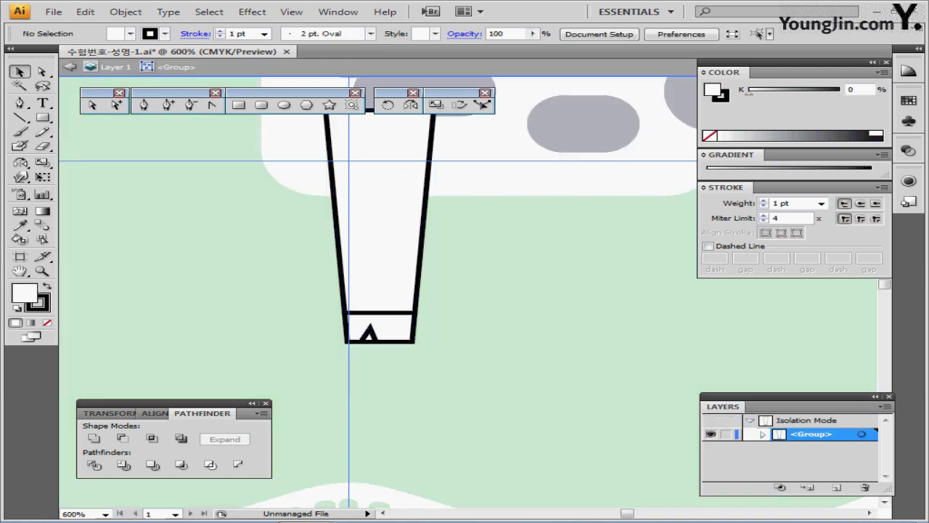
left_click(368, 335)
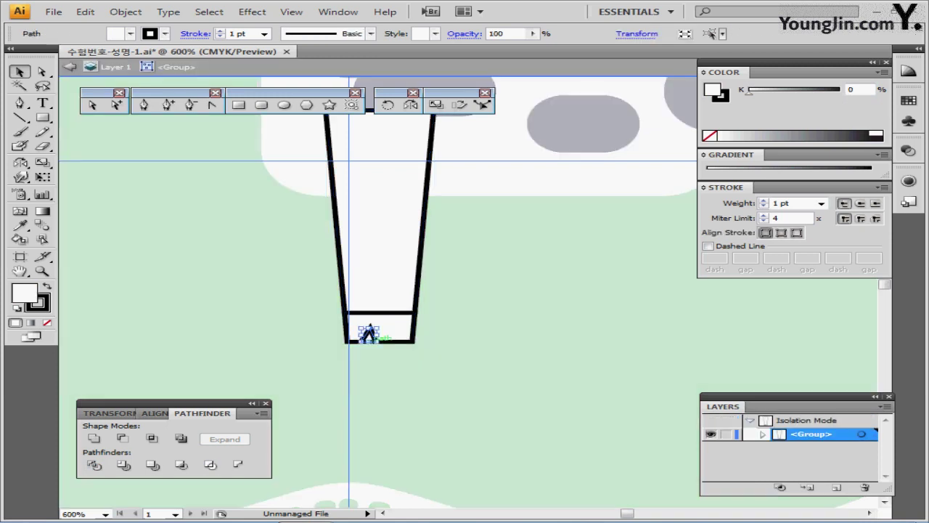
key("Delete")
Step: Give the hoof the dark slate color (C20 M20 Y0 K60) without a stroke by sampling it from the reference swatches
scroll(364, 351, "down", 2)
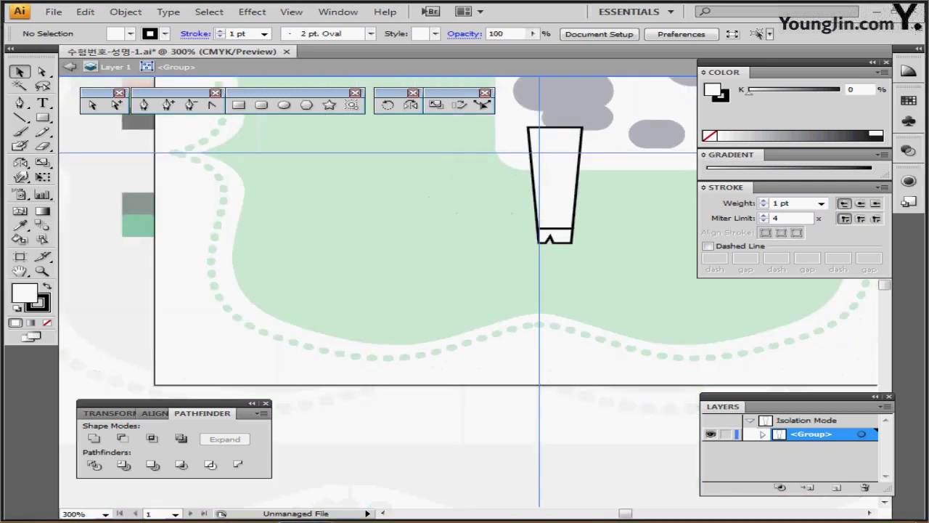
left_click_drag(363, 350, 309, 470)
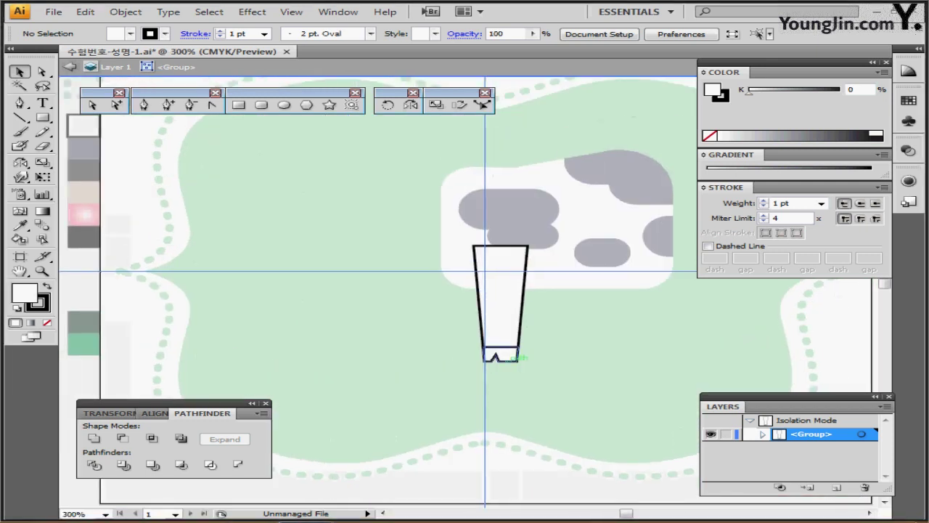
left_click(516, 355)
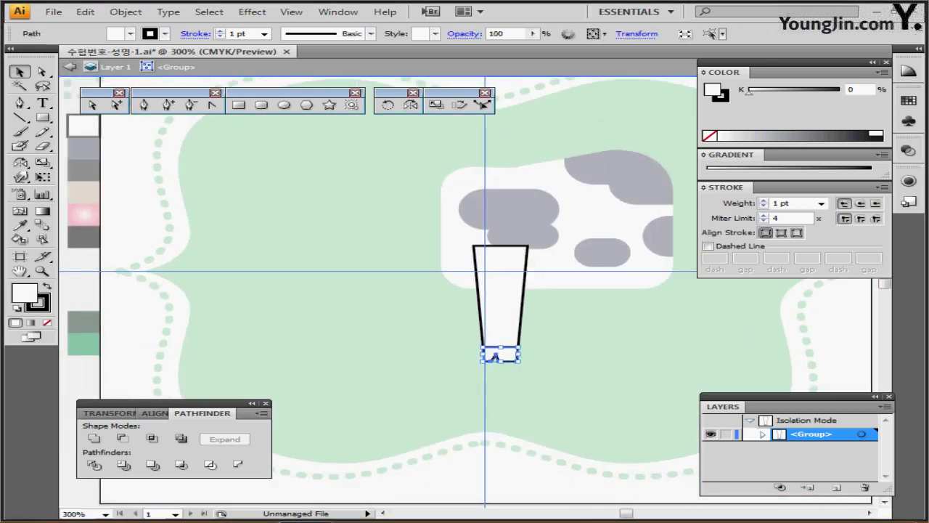
key("i")
left_click(84, 149)
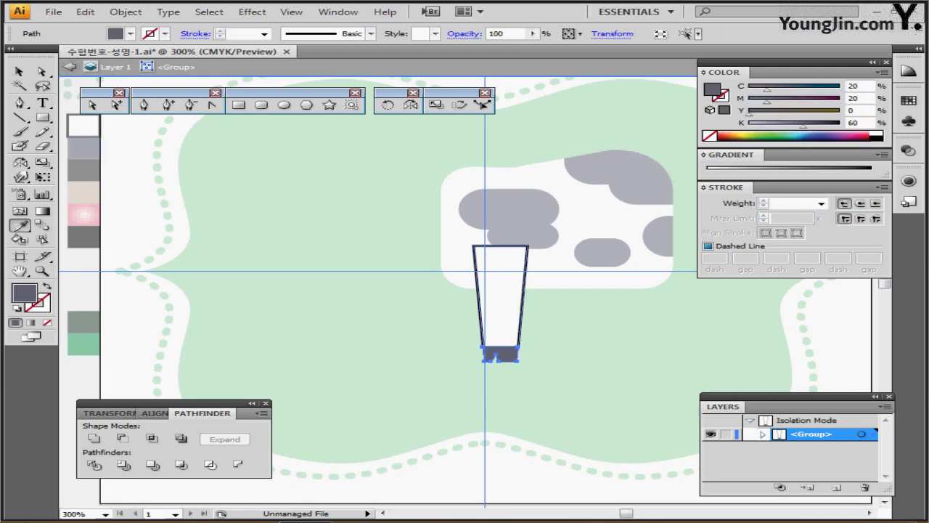
Step: Remove the stroke from the white upper part of the leg and switch its fill color mode from Grayscale to CMYK
left_click(501, 311, "ctrl")
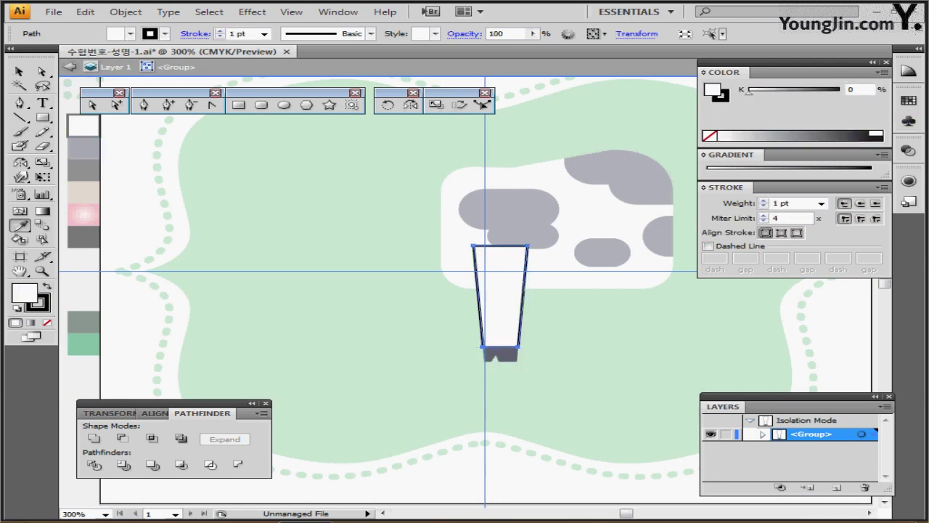
key("x")
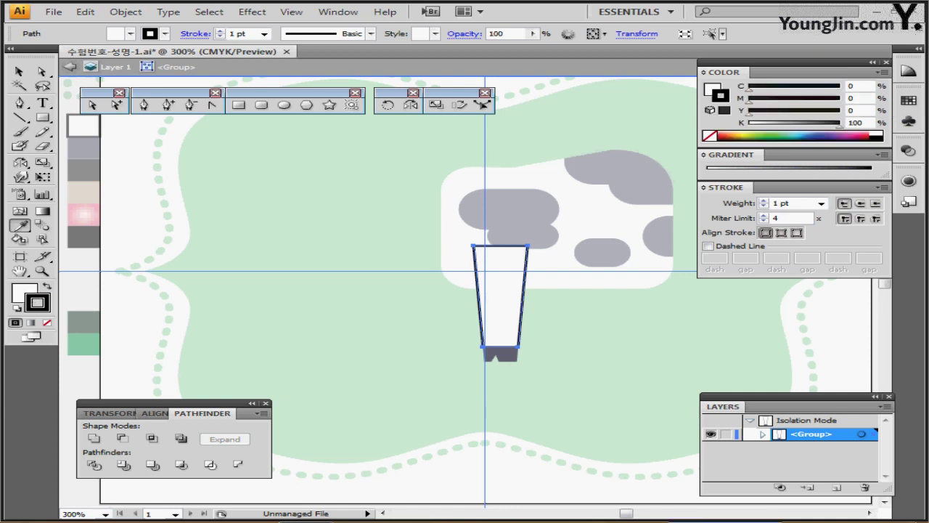
key("slash")
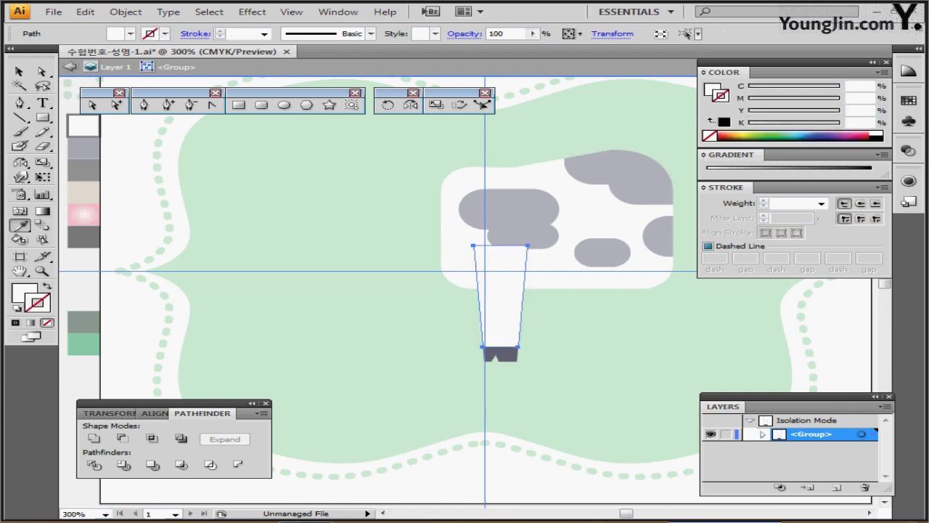
key("x")
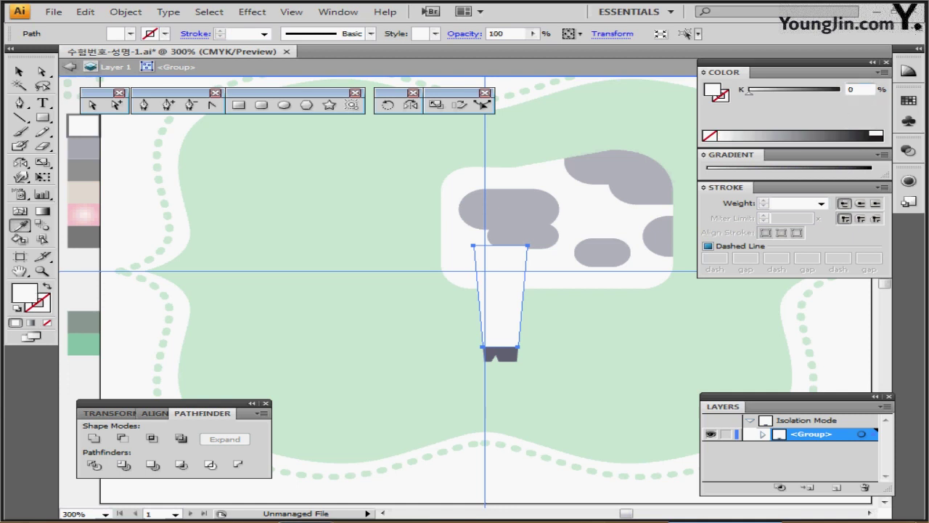
left_click(884, 72)
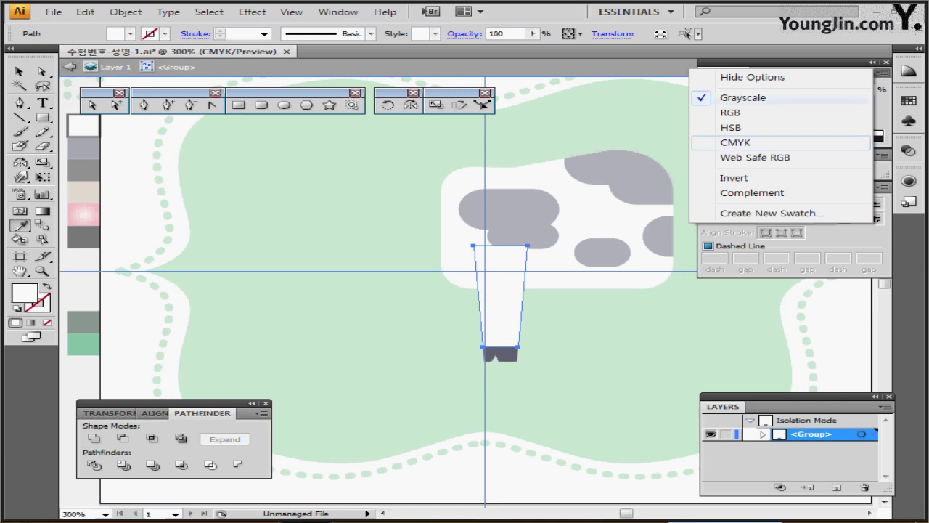
left_click(735, 143)
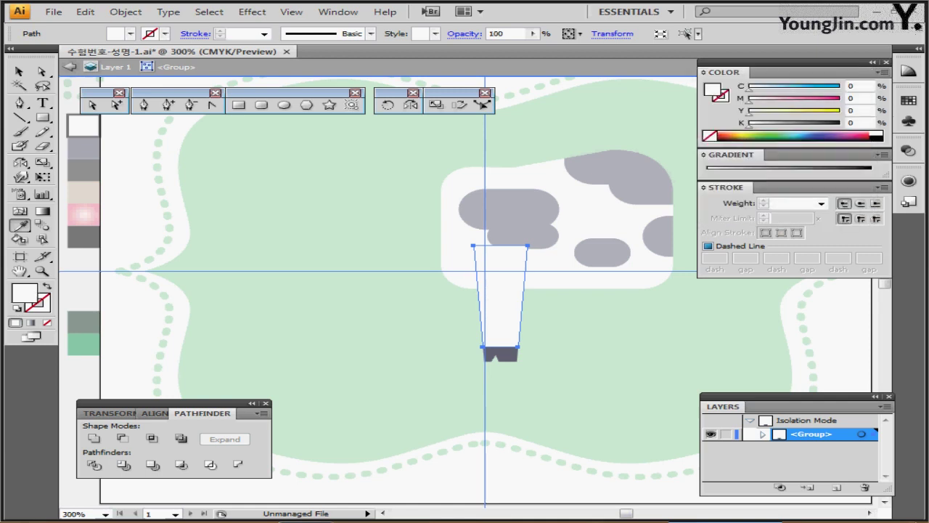
Step: Leave isolation mode, select the whole front leg group and save the file
key("Escape")
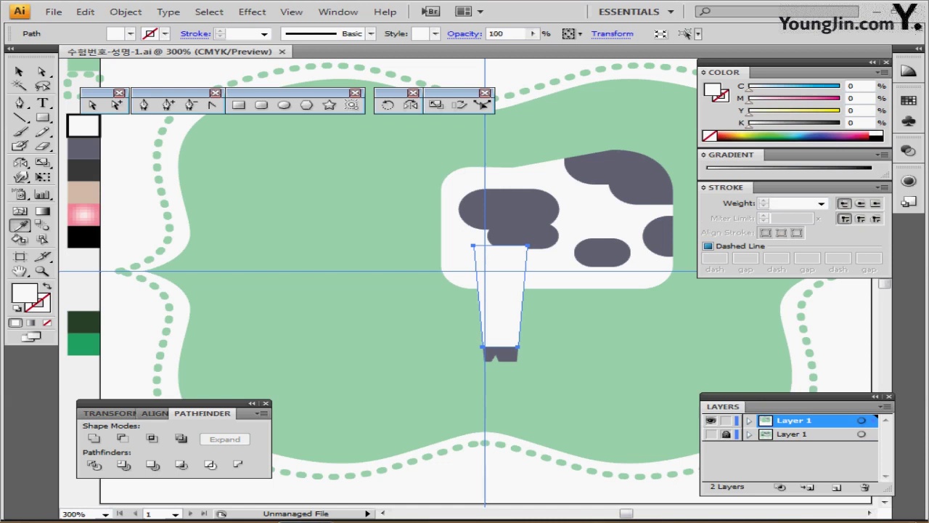
left_click_drag(508, 326, 415, 335)
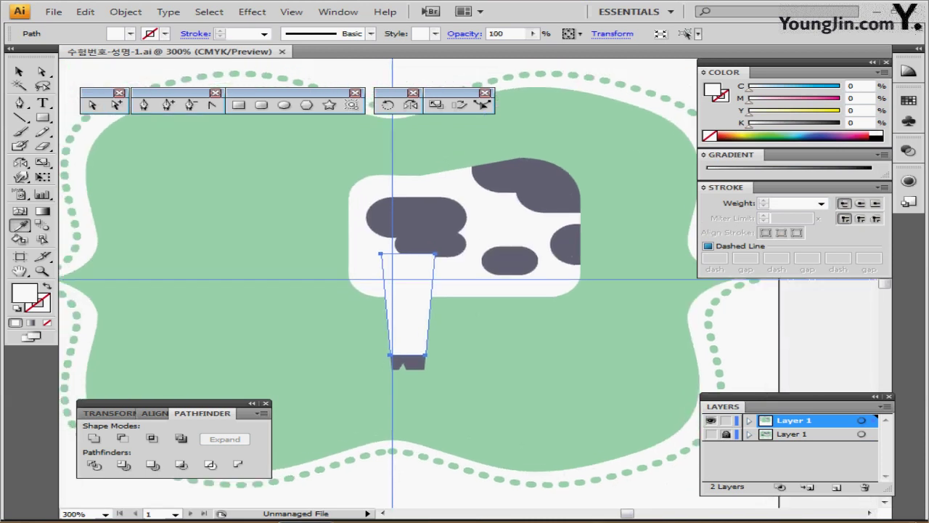
key("ctrl+shift+a")
left_click(408, 319, "ctrl")
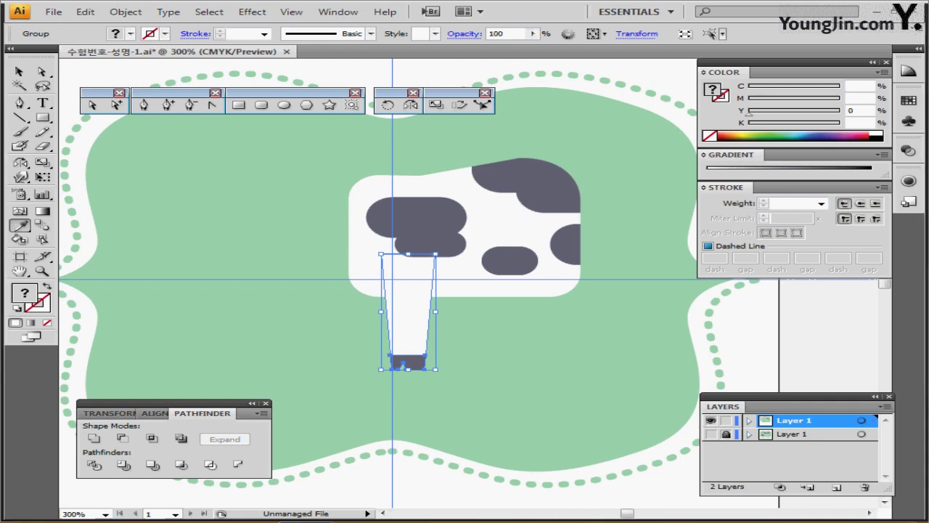
key("ctrl+s")
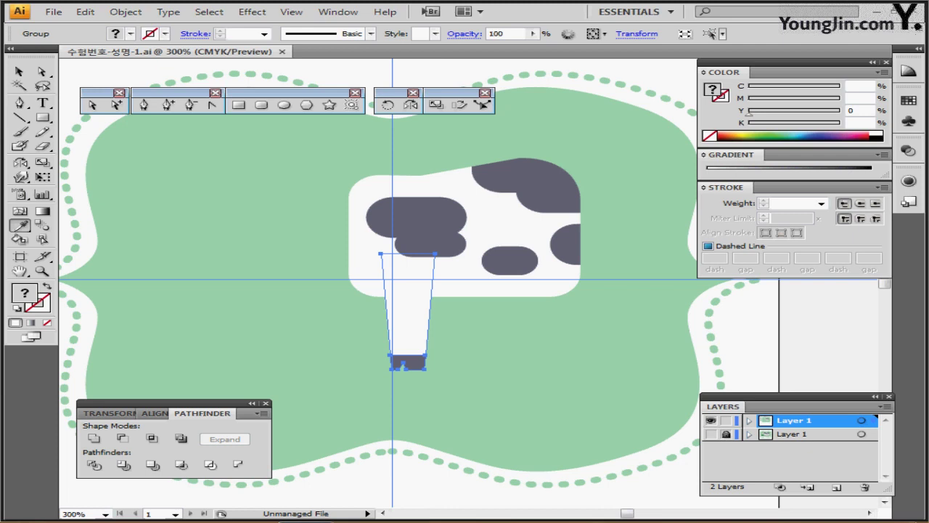
Step: Duplicate the front leg horizontally to the rear of the cow's body and rotate the copy by 17 degrees
key("ctrl")
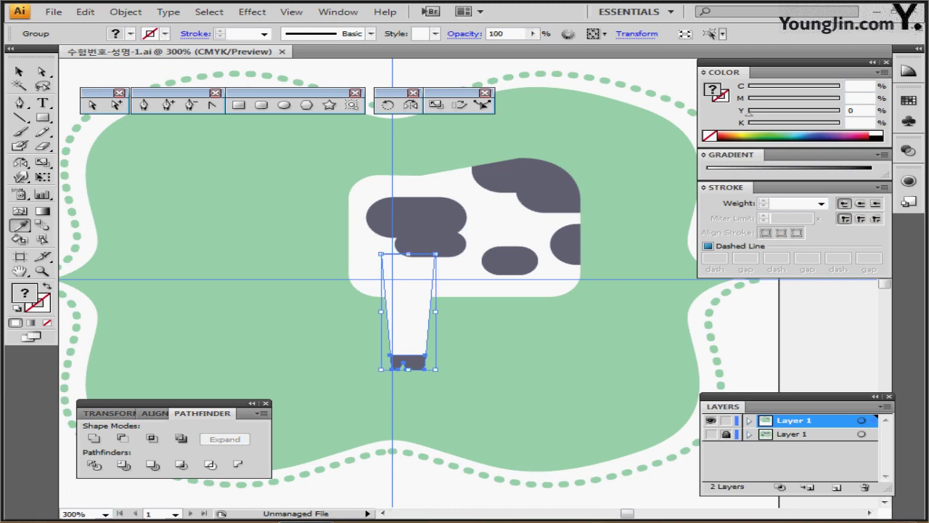
left_click_drag(407, 311, 536, 309)
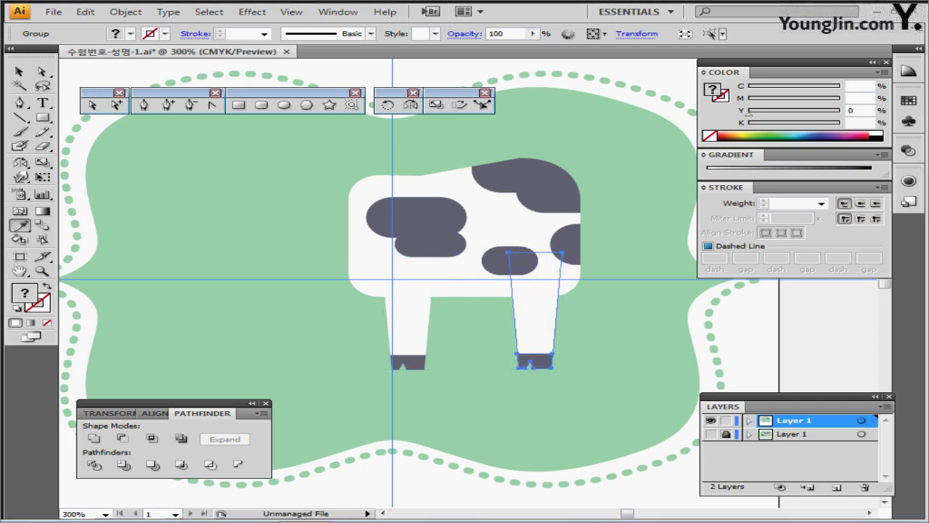
left_click(387, 105)
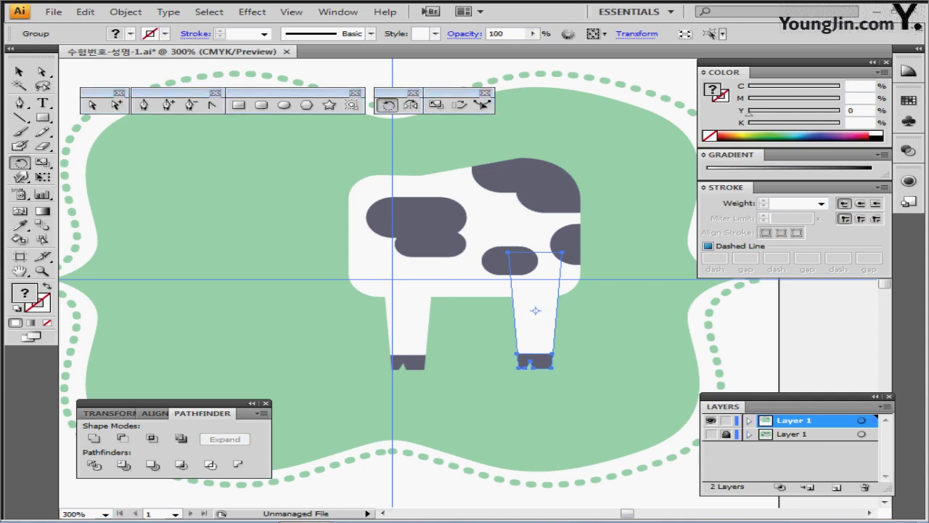
left_click(535, 311, "alt")
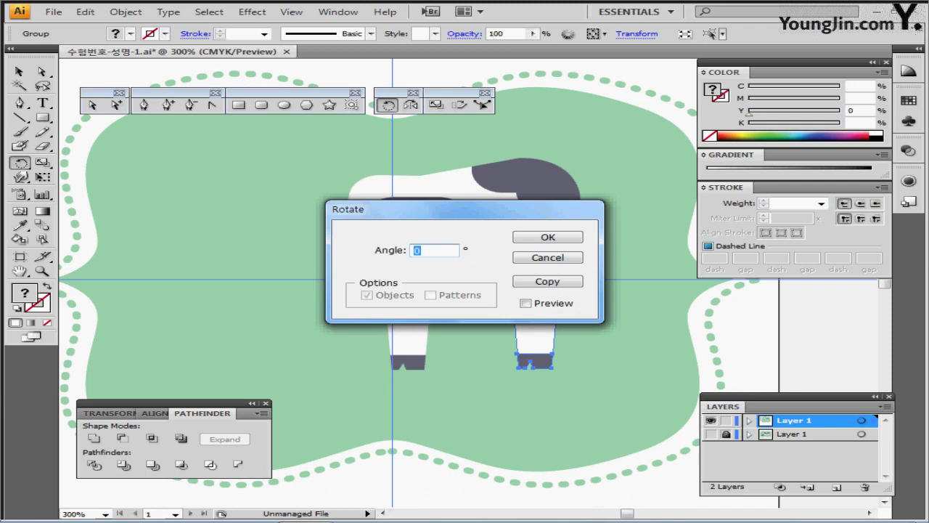
type("17")
key("Return")
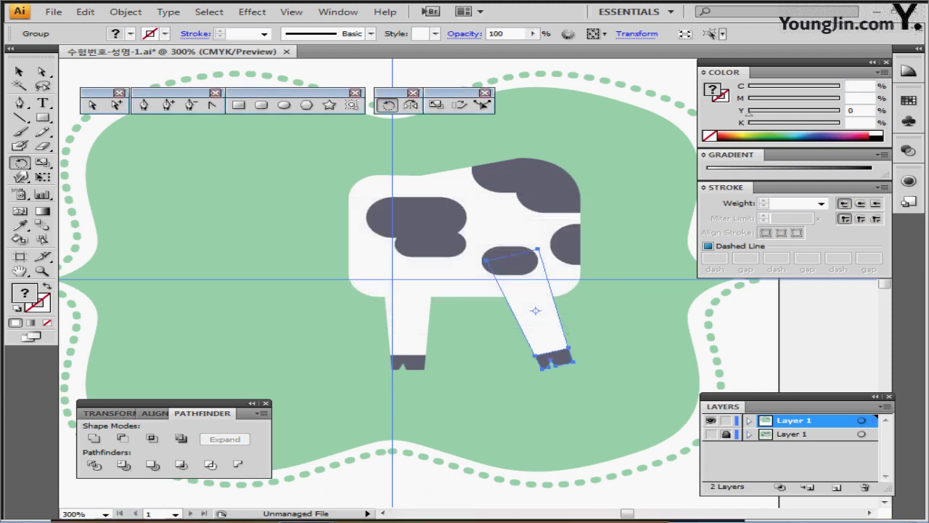
Step: Show the reference layer in outline view, nudge the rotated leg onto the reference's white rear leg, and save the file
left_click(711, 434)
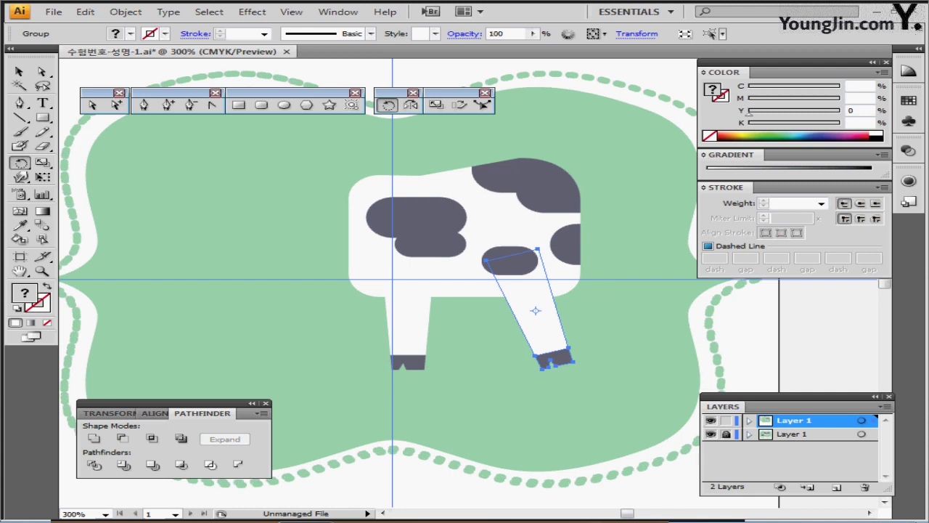
key("ctrl+y")
key("Right")
key("Right")
key("Right")
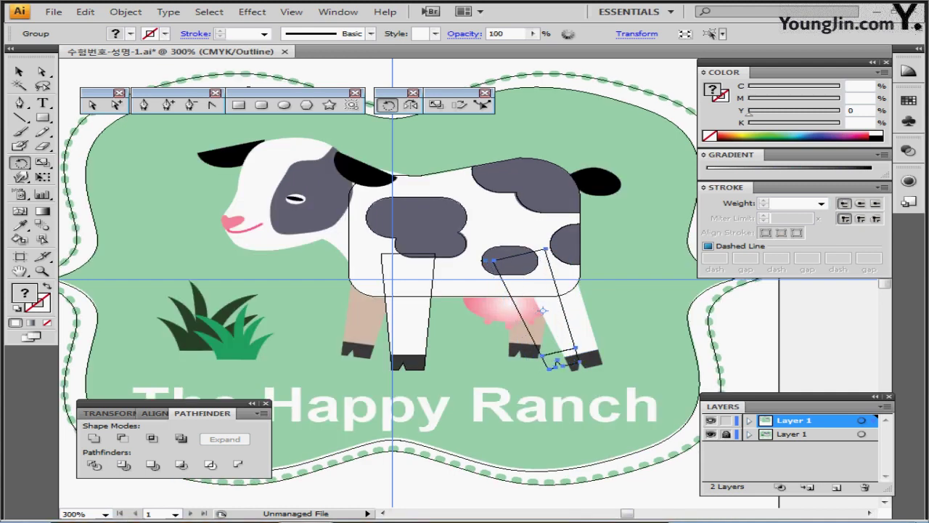
key("Right")
key("Right")
key("Right")
key("Right")
key("Right")
key("Right")
key("Down")
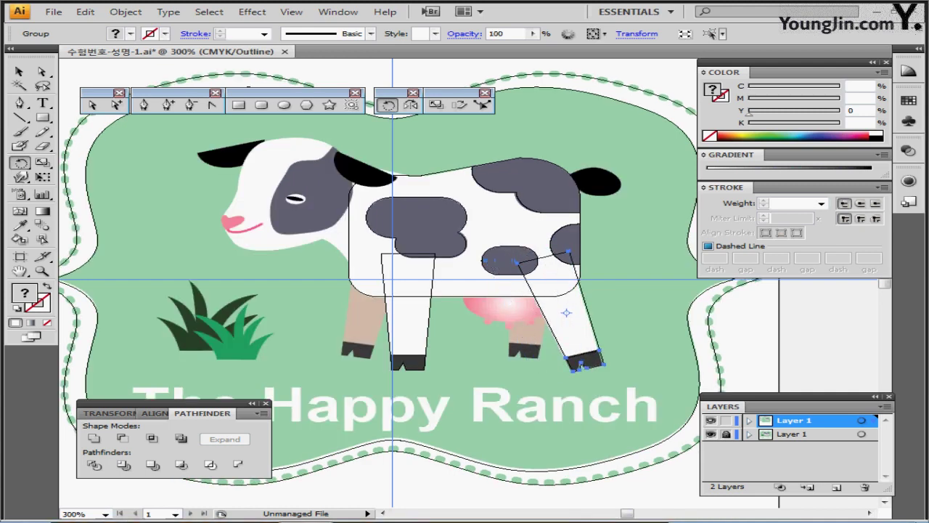
key("Left")
key("ctrl")
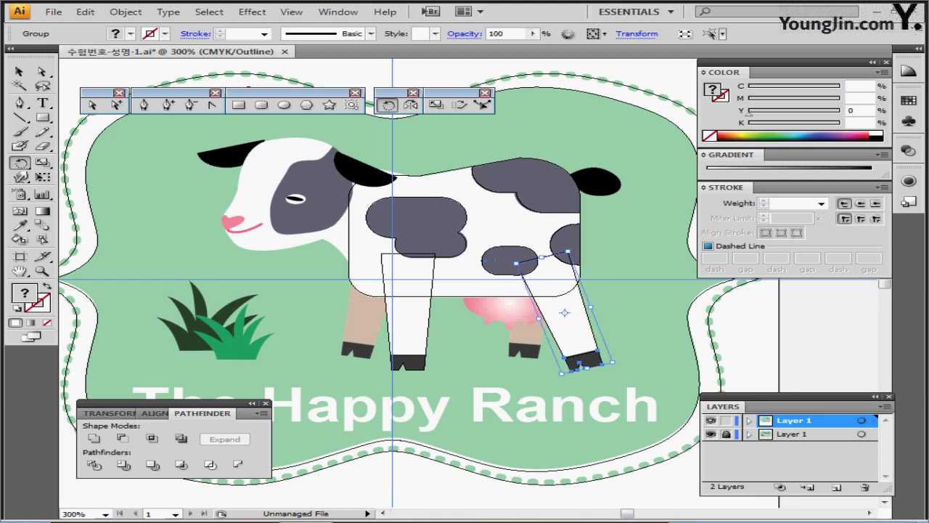
key("ctrl+shift+b")
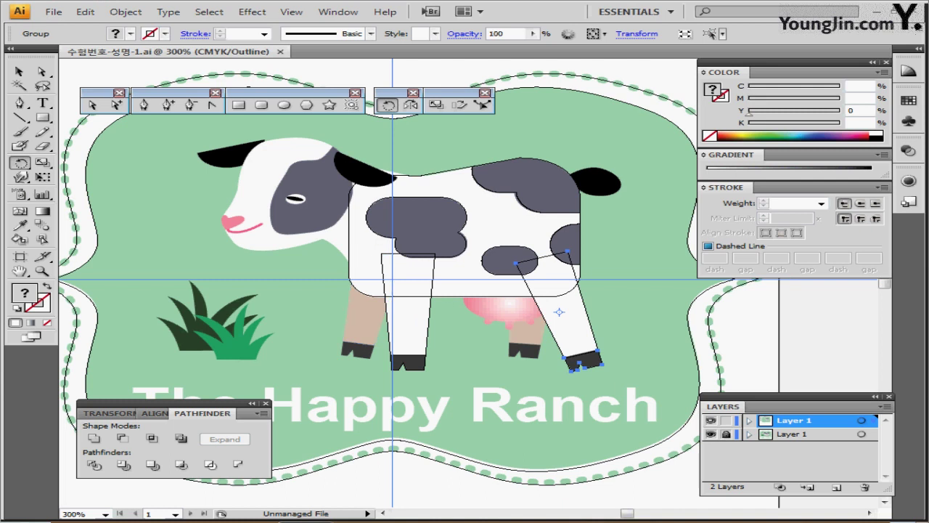
key("ctrl+shift+b")
Step: Create a 90% scaled copy of the white front leg and rotate the copy by -10 degrees
left_click(420, 358, "ctrl")
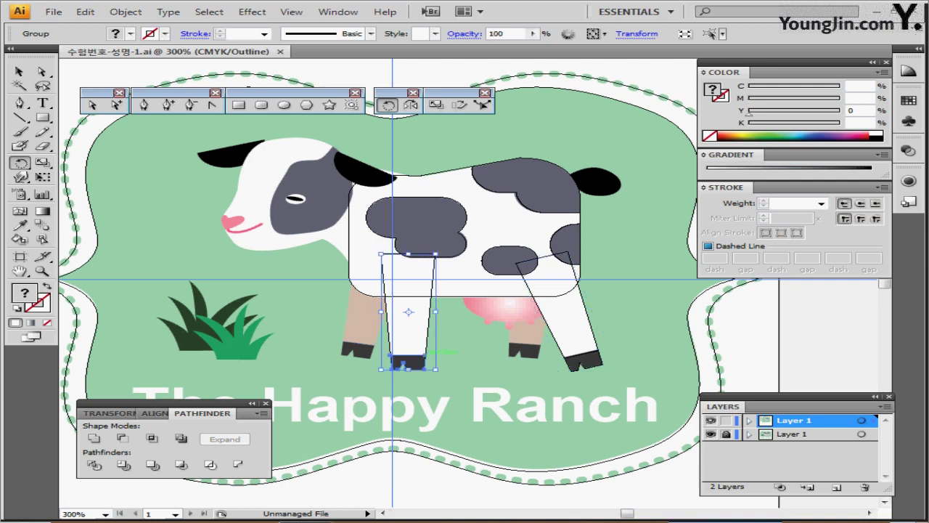
key("ctrl+shift+b")
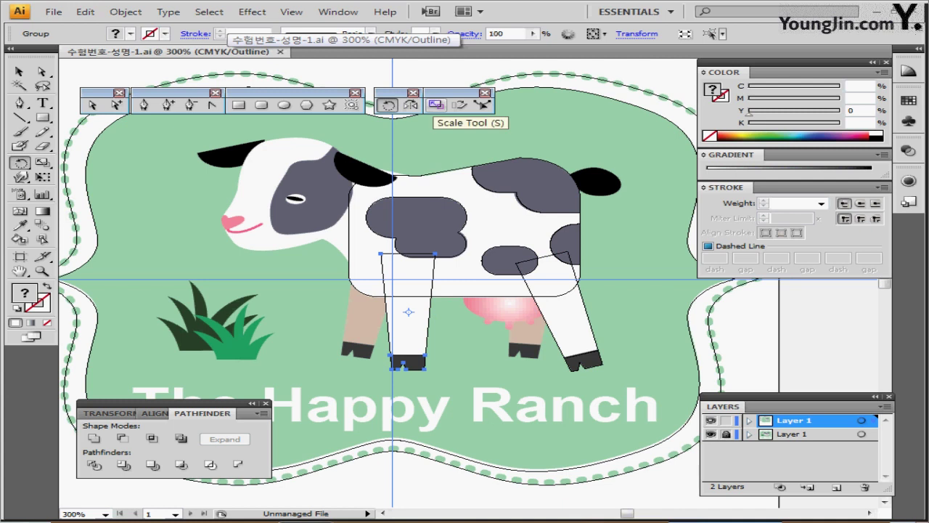
double_click(436, 105)
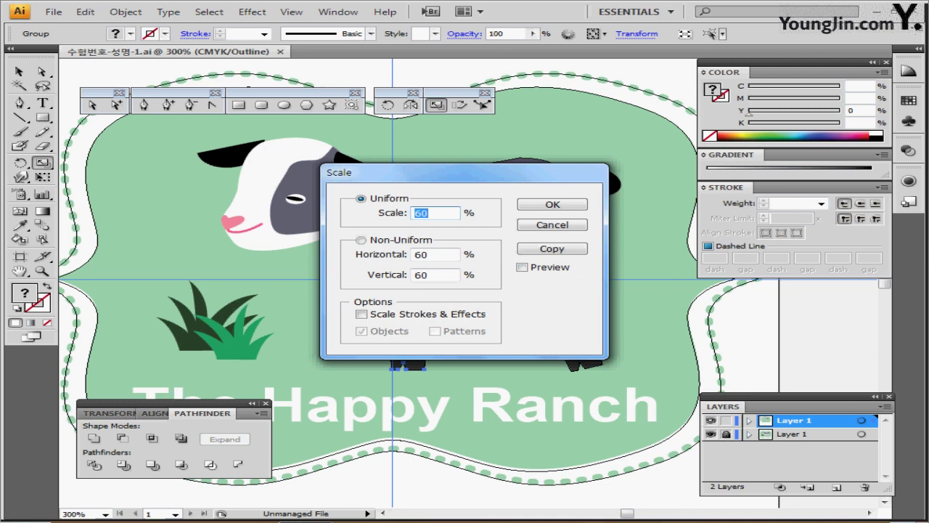
type("90")
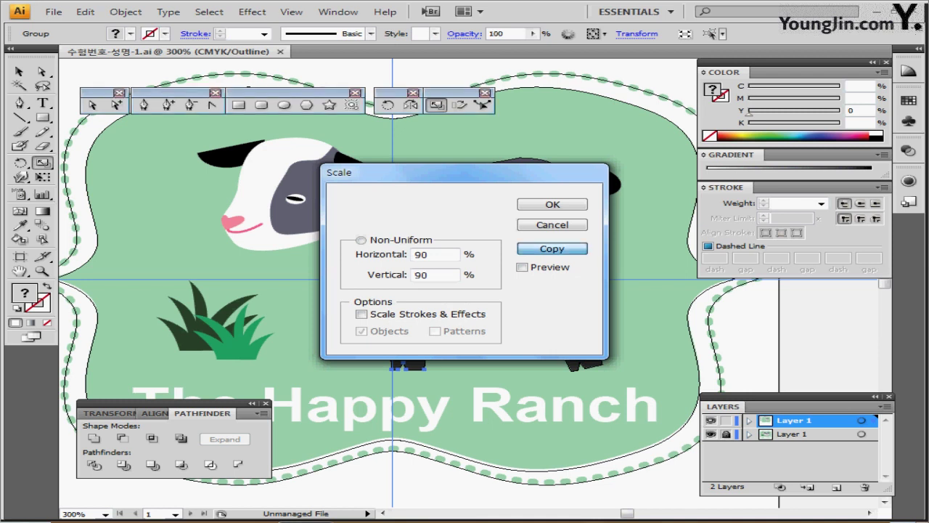
key("Return")
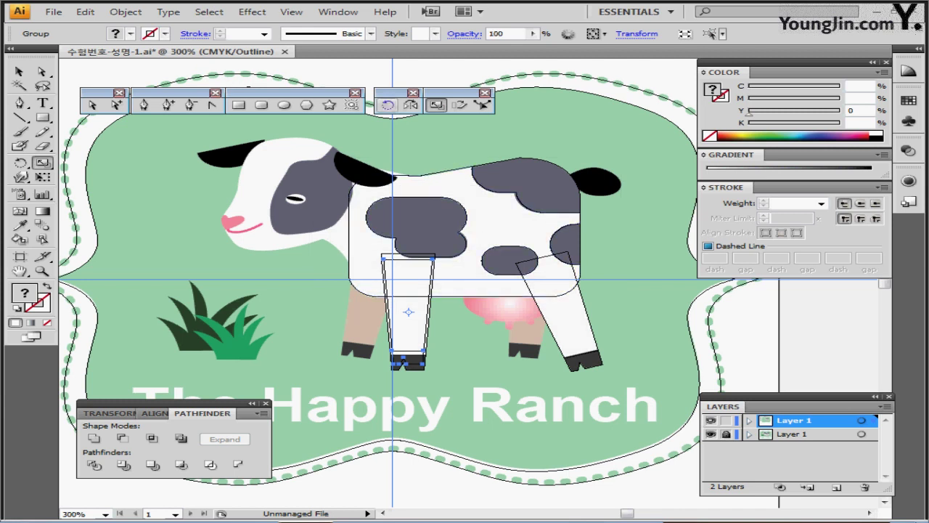
double_click(388, 105)
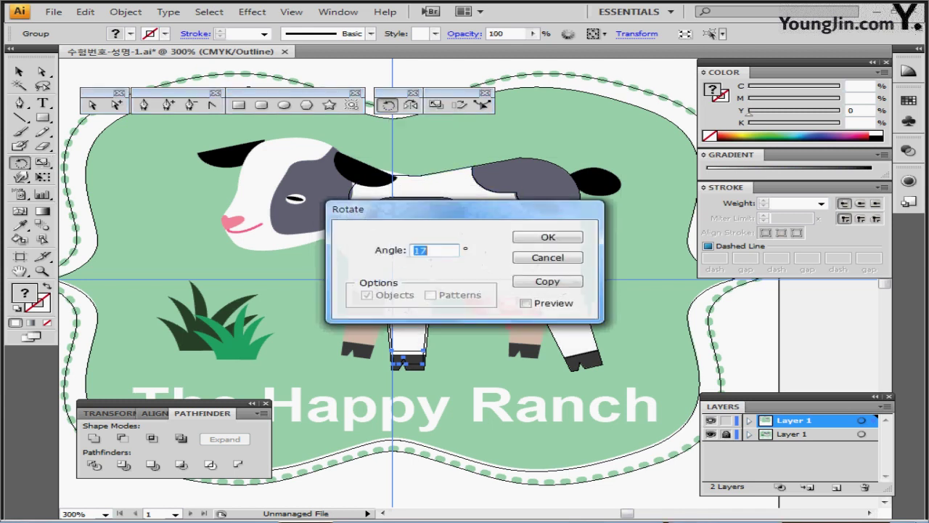
type("-10")
key("Return")
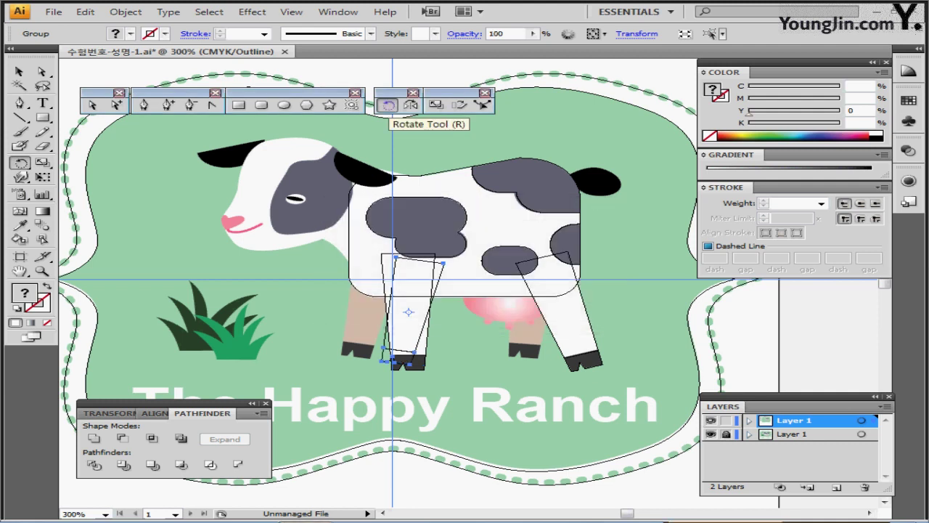
Step: Move the smaller leg onto the tan front leg of the reference so that the hooves line up
key("Left")
key("Left")
key("Left")
key("Left")
key("Left")
key("Left")
key("Left")
key("Left")
key("Left")
key("Left")
key("Left")
key("Left")
key("Left")
key("Left")
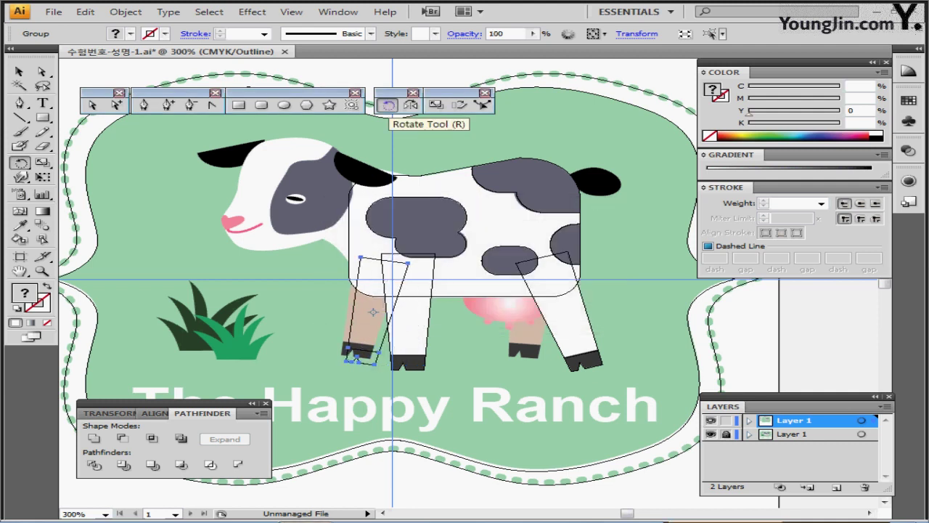
left_click_drag(369, 312, 368, 305)
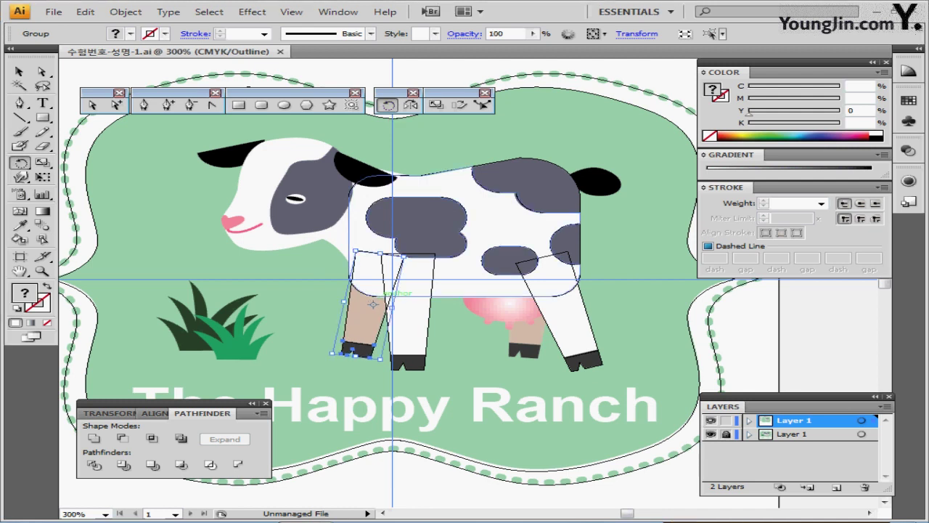
Step: Isolate the smaller leg group and fill its upper part with the tan swatch color (C0 M10 Y20 K20)
key("ctrl+y")
double_click(369, 312)
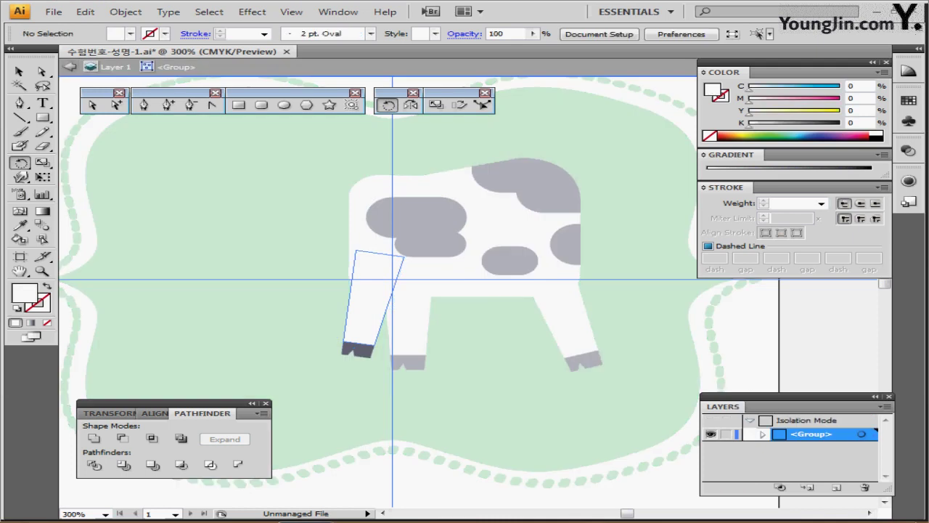
left_click_drag(369, 312, 469, 316)
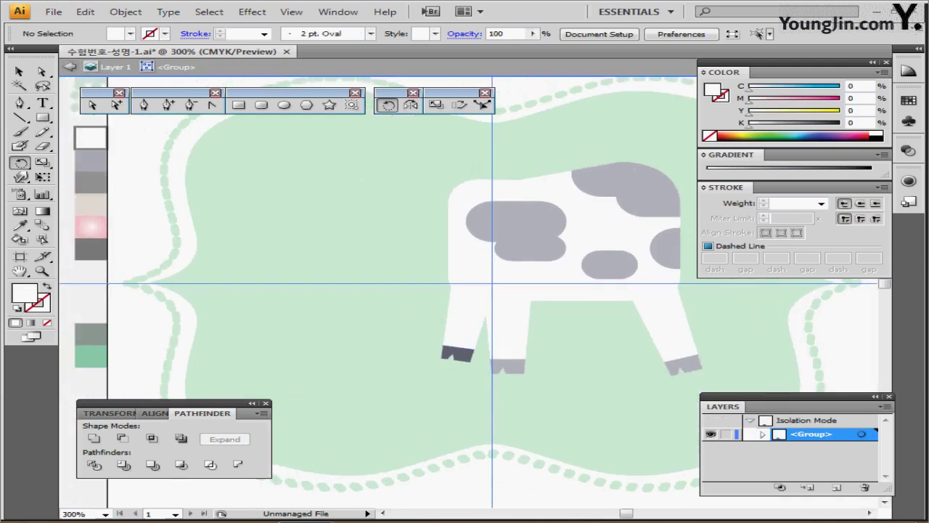
left_click(468, 316, "ctrl")
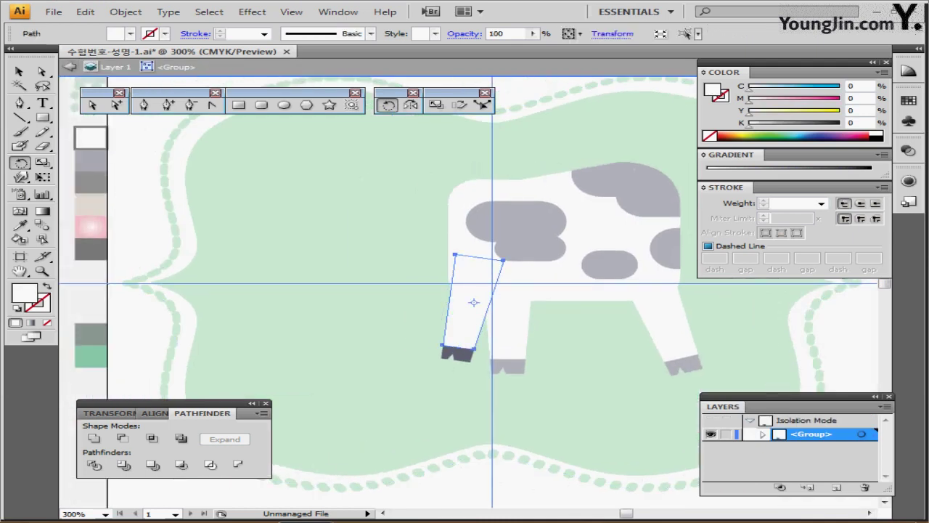
key("i")
left_click(90, 203)
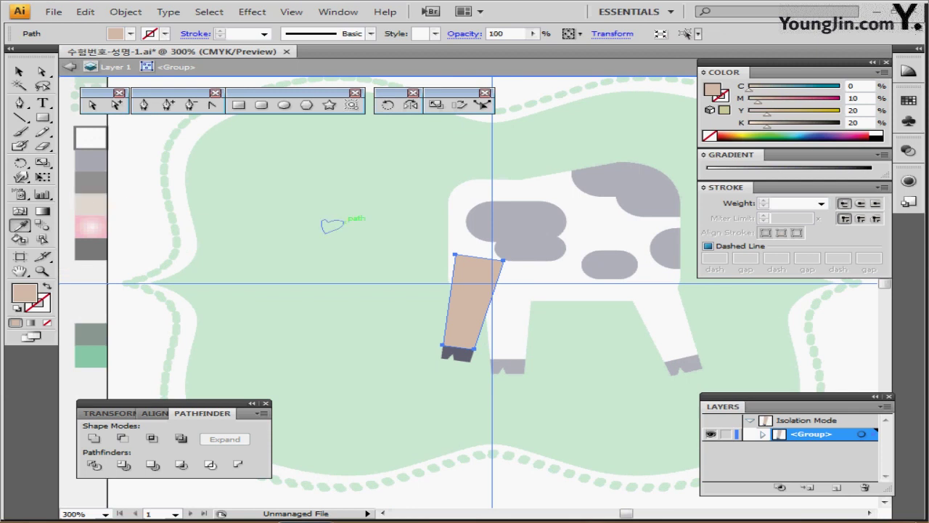
key("Escape")
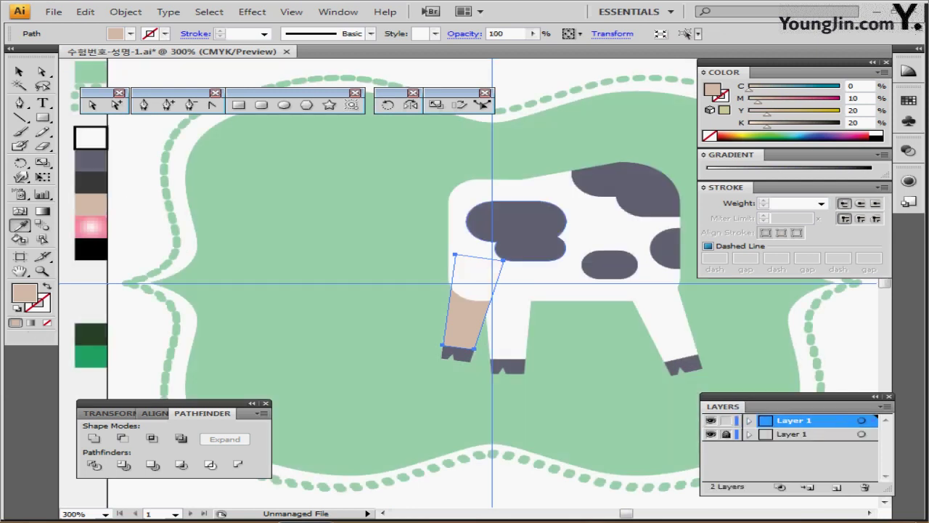
Step: Select the whole tan front leg group, send it behind the white front leg, and save the file
left_click_drag(508, 305, 387, 288)
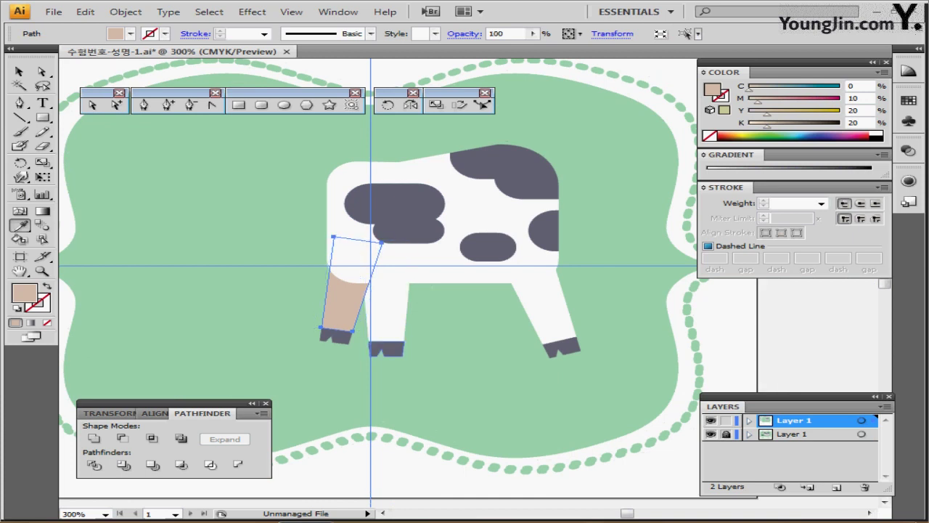
key("v")
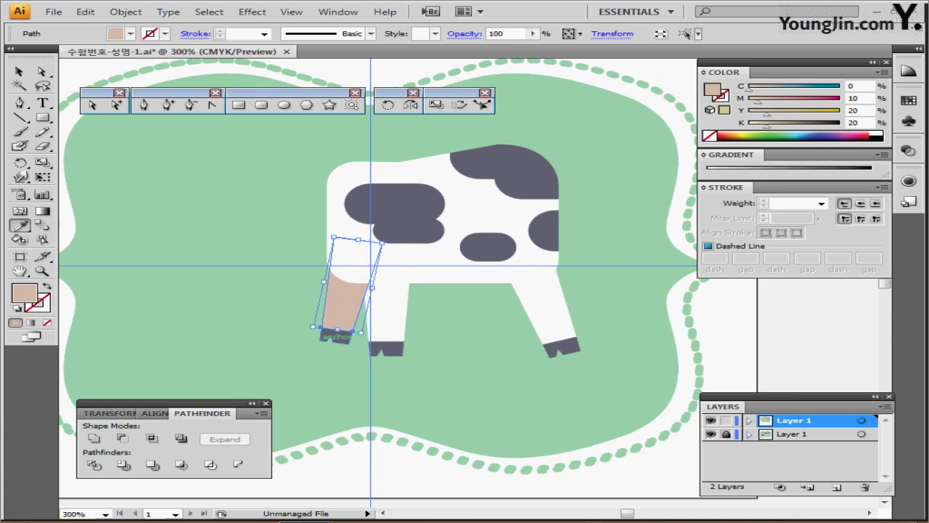
left_click(339, 362, "ctrl")
left_click(337, 336, "ctrl")
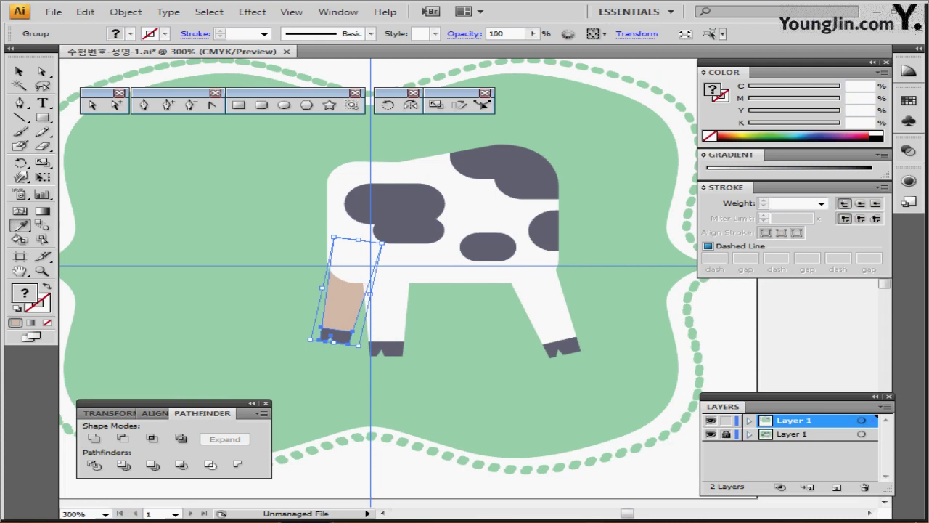
key("a")
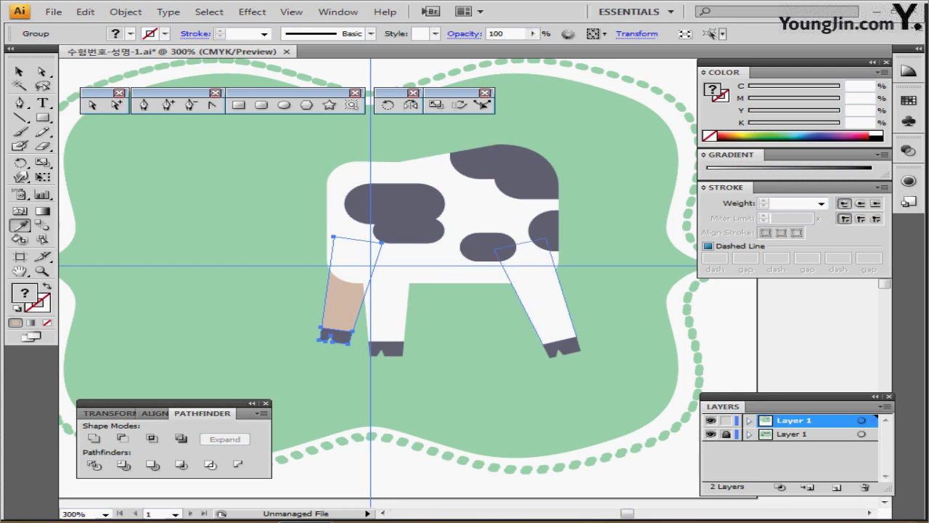
key("v")
key("a")
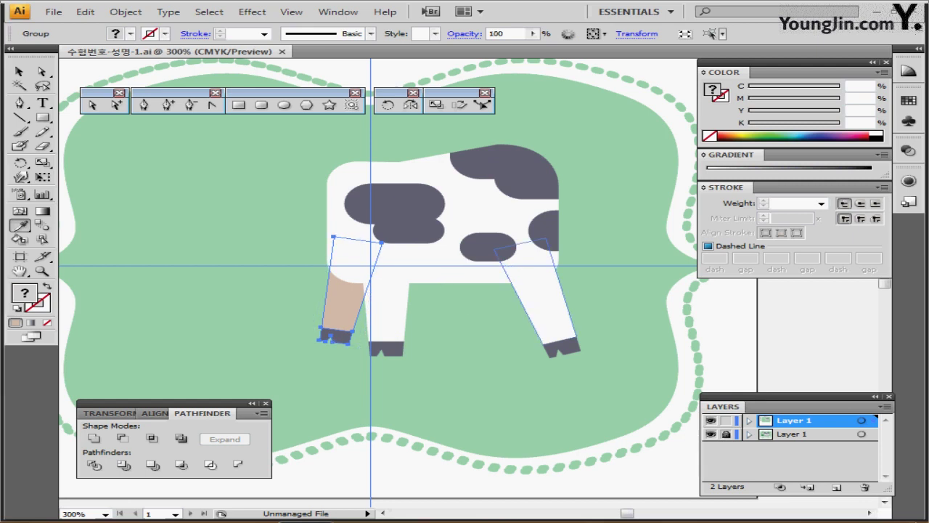
key("v")
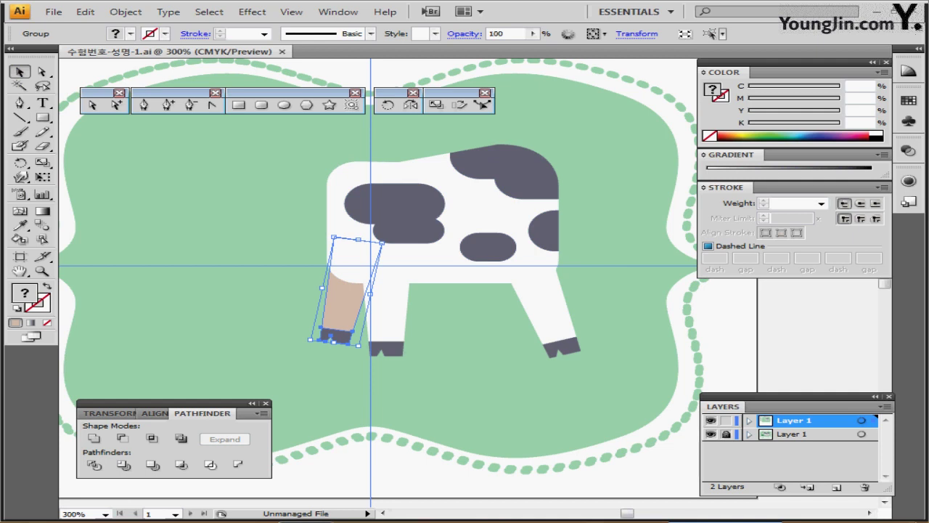
Step: Duplicate the tan leg to the rear and nudge the copy over the reference's tan rear leg in outline view
left_click_drag(345, 316, 519, 317)
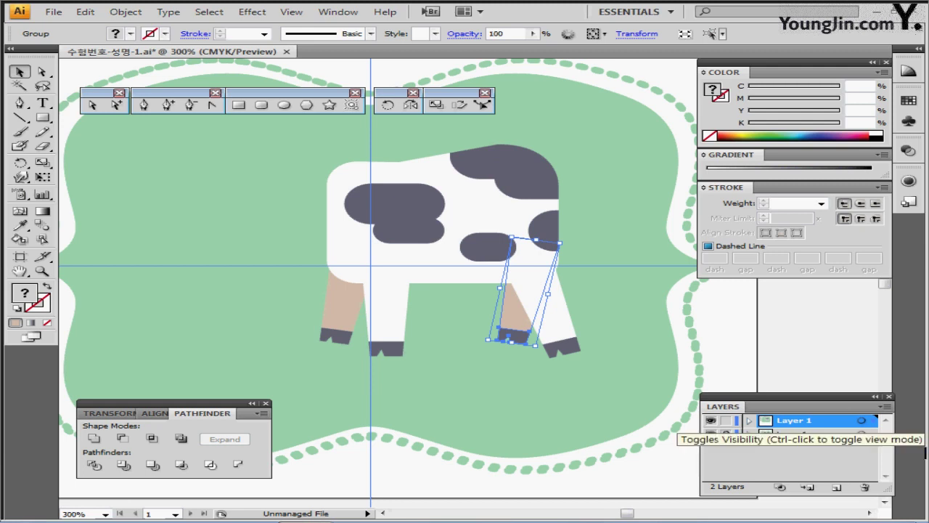
left_click(711, 420, "ctrl")
key("Left")
key("Left")
key("Left")
key("Left")
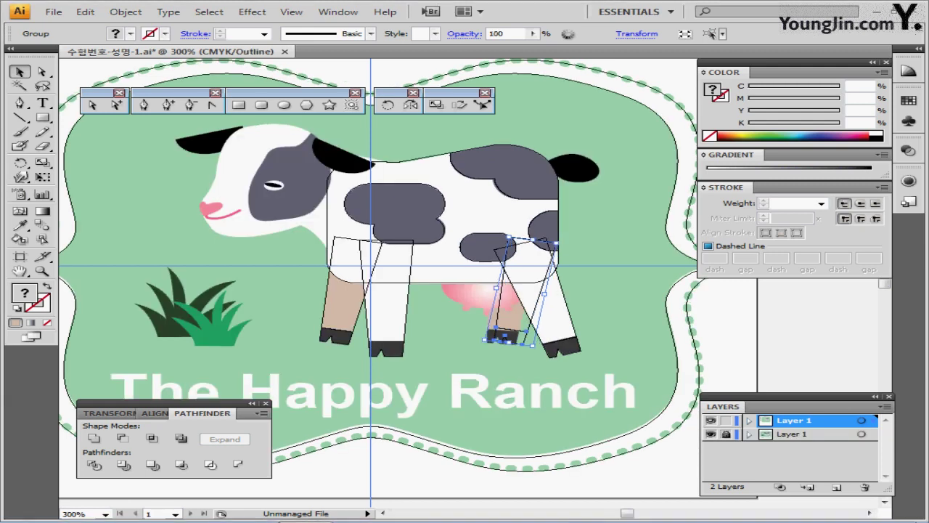
key("Down")
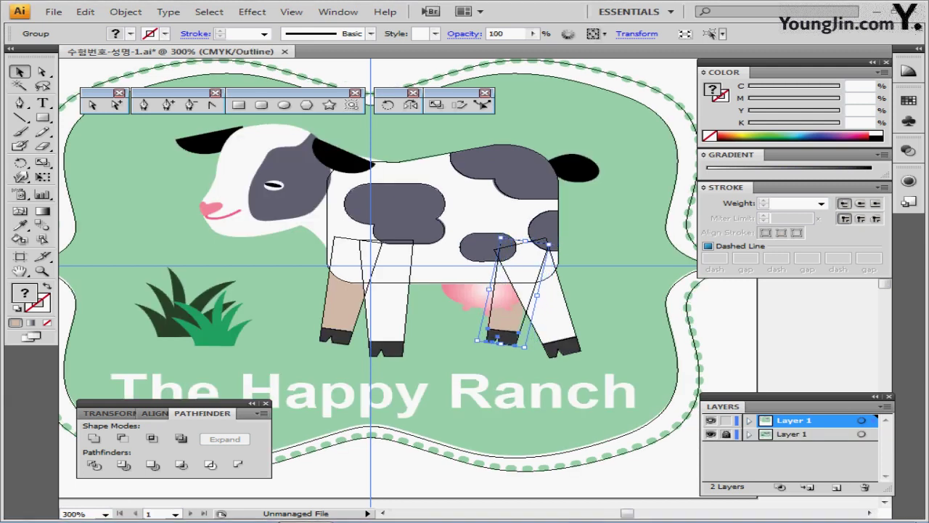
Step: Rotate the rear tan leg slightly counterclockwise and nudge it into line with the reference's tan rear leg
left_click_drag(555, 238, 548, 234)
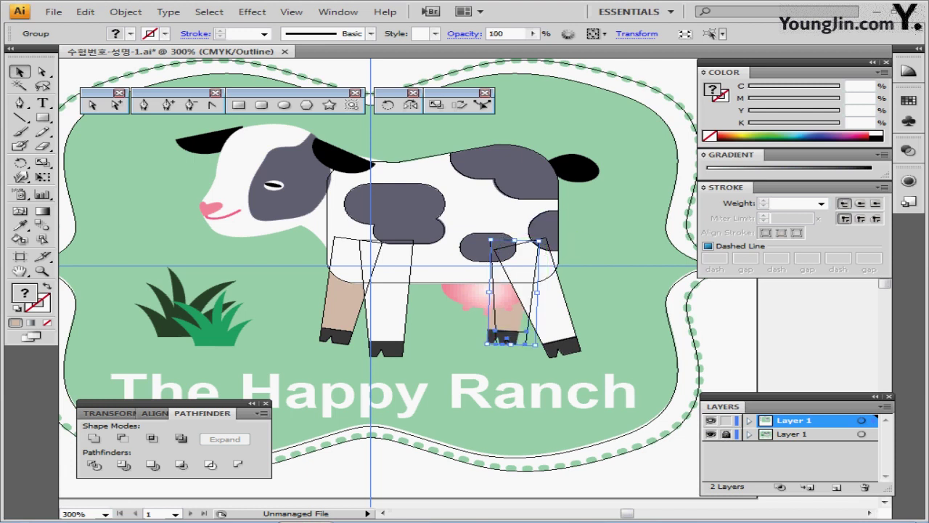
key("Left")
key("Left")
key("Left")
key("Left")
key("Left")
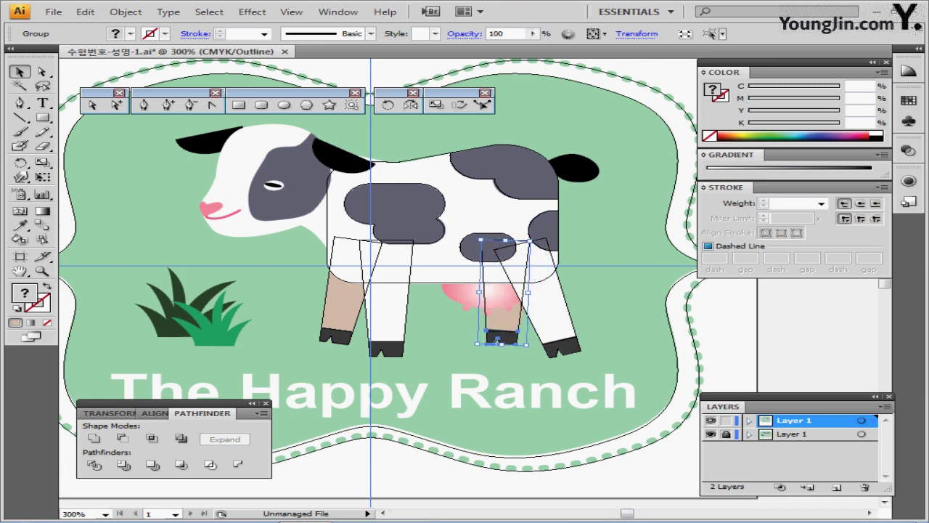
Step: Nudge the rear tan leg right, hide the reference layer, return the artwork layer to preview view, and save the file
key("Right")
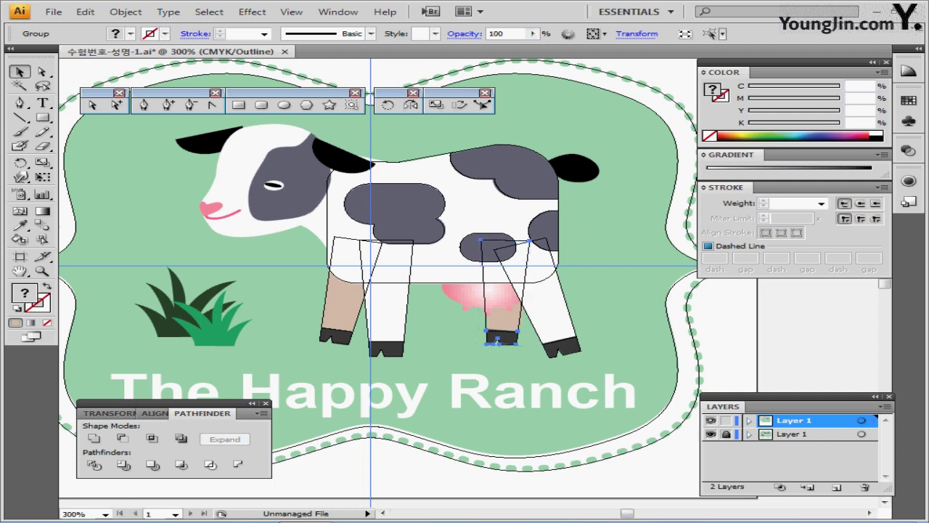
left_click(710, 434)
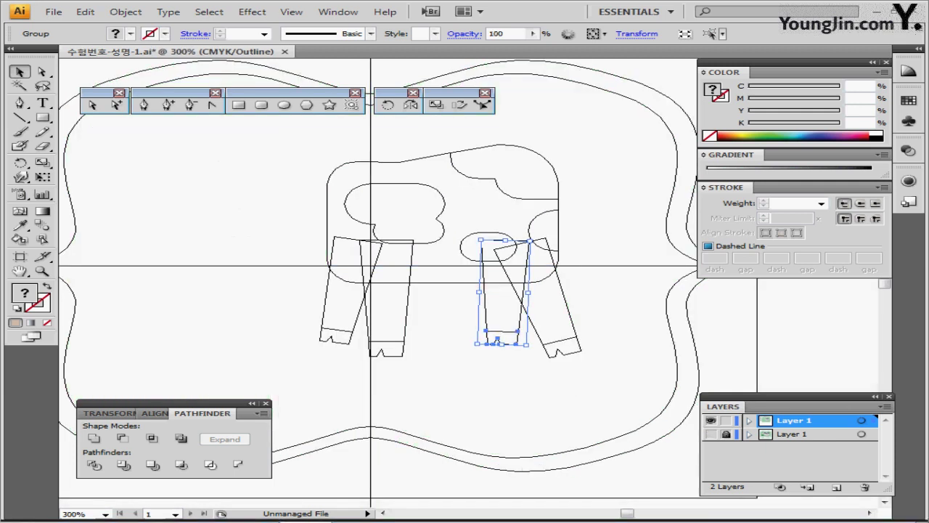
left_click(710, 420, "ctrl")
key("ctrl+s")
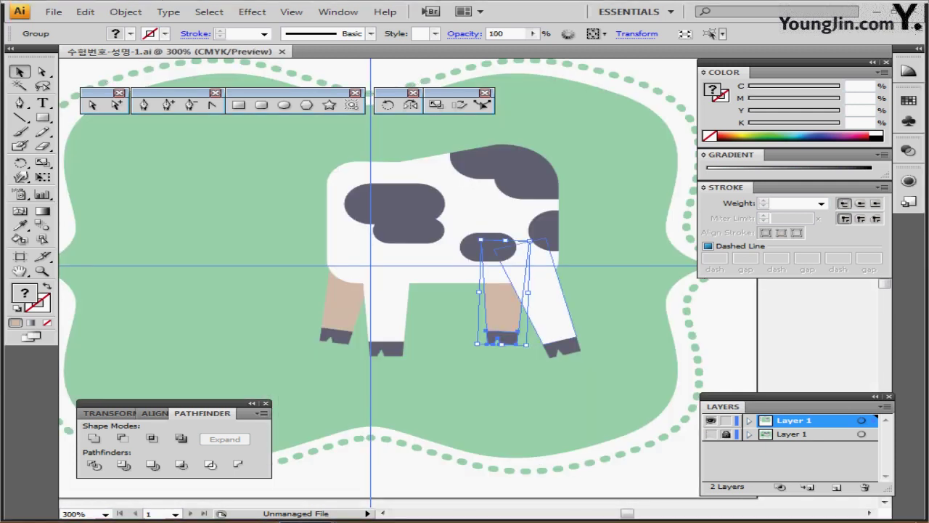
Step: Bring the cow's white body compound path to the front of the legs and toggle the bounding box display
scroll(530, 269, "up", 4)
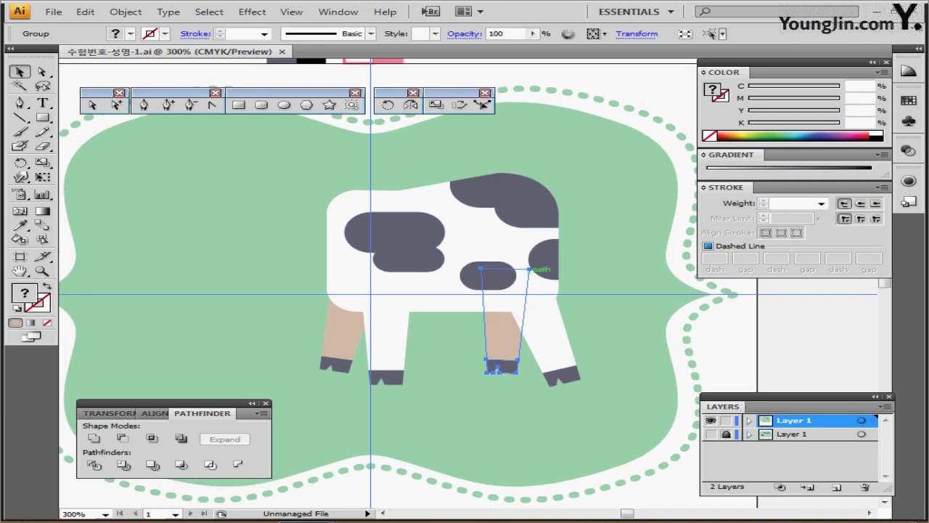
left_click(524, 287, "ctrl")
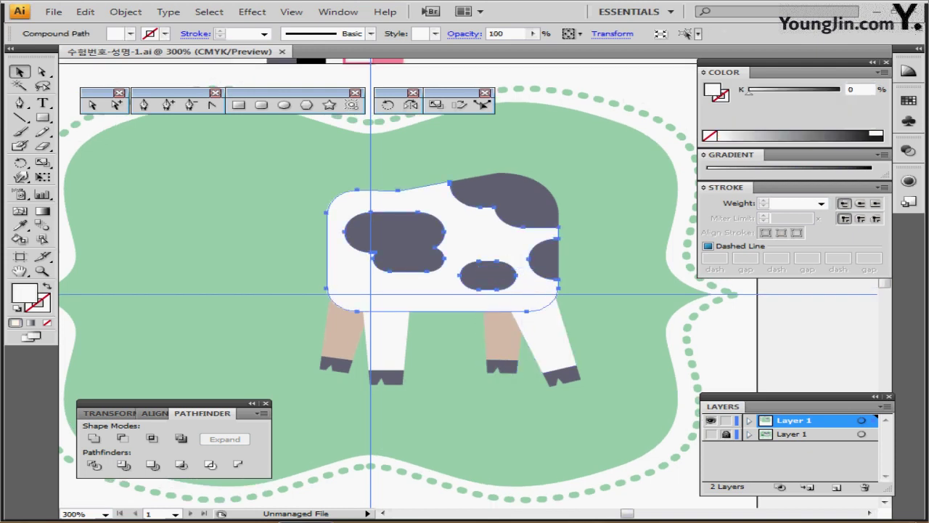
right_click(463, 205)
mouse_move(513, 297)
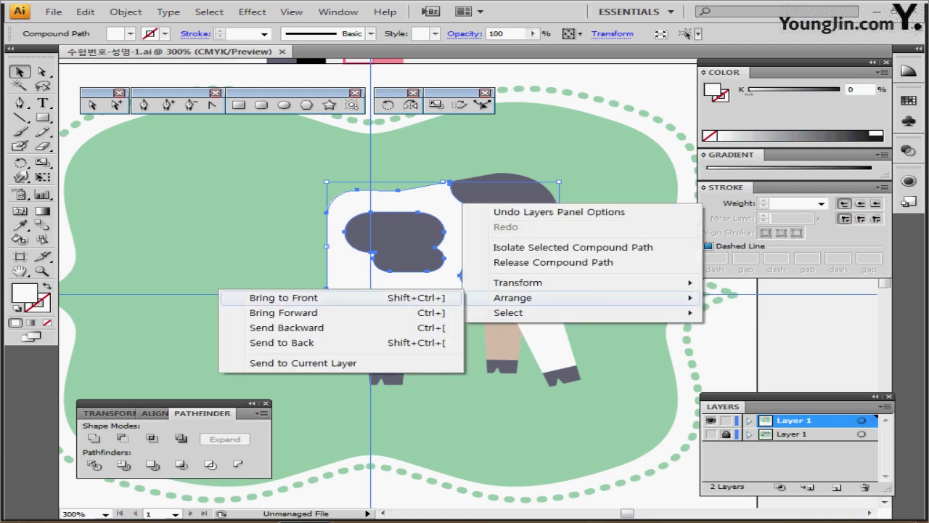
left_click(283, 298)
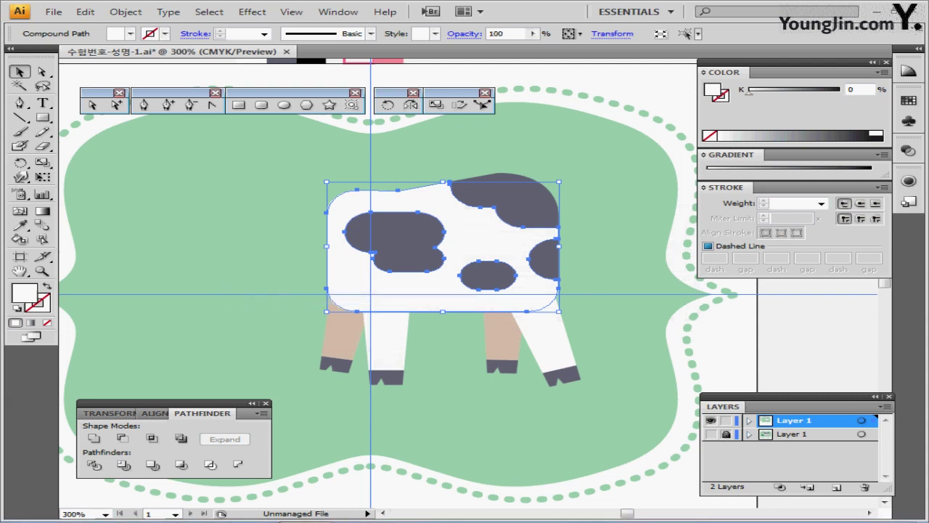
key("ctrl+shift+b")
Step: Create a 12 x 6 mm ellipse, position it over the belly's lower edge near the rear legs, and apply the default fill and stroke
left_click(510, 264, "ctrl")
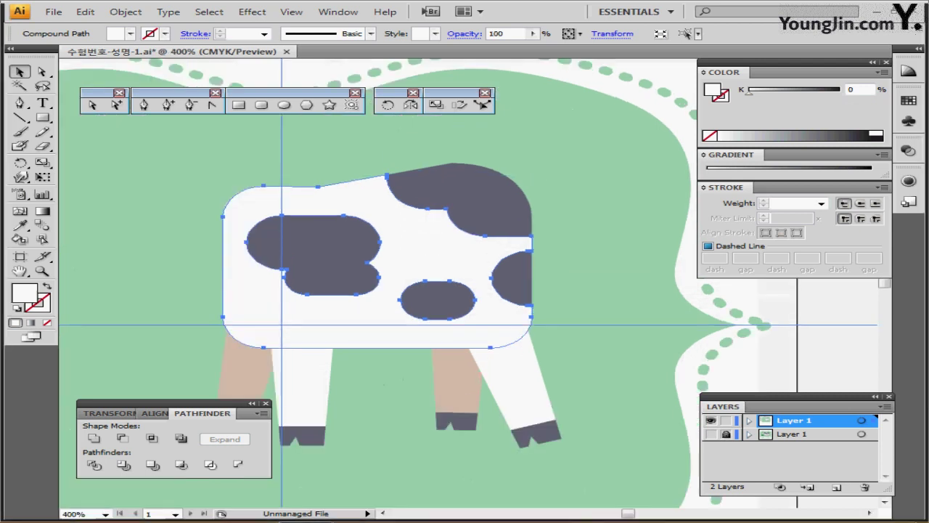
left_click(495, 321, "ctrl")
left_click_drag(495, 321, 588, 294)
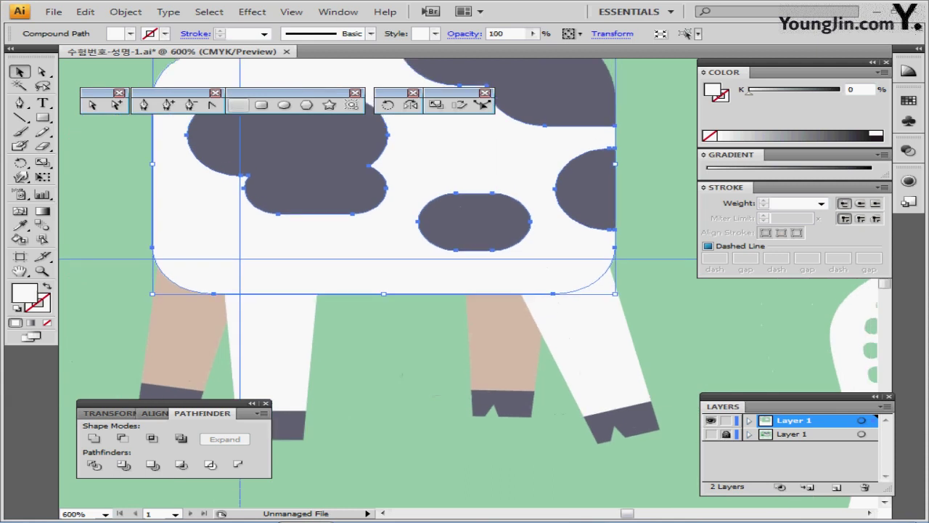
left_click(284, 105)
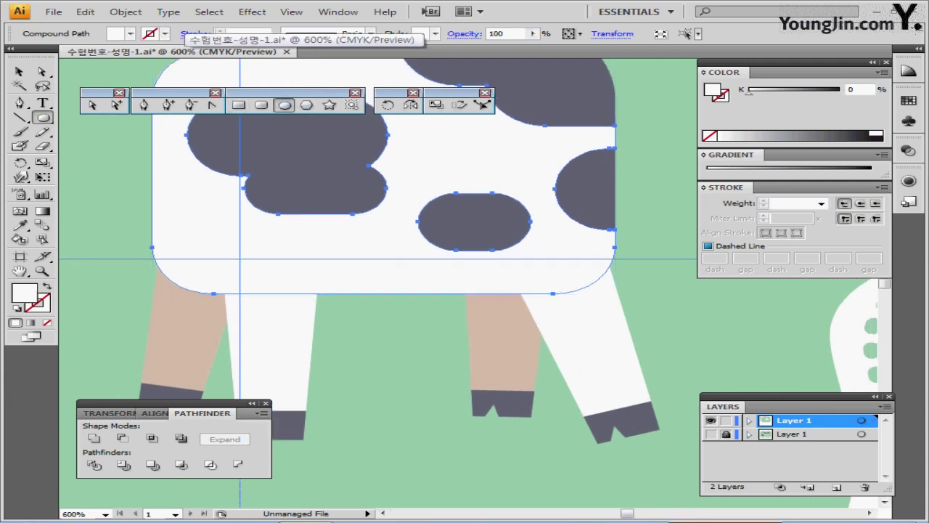
left_click(389, 274)
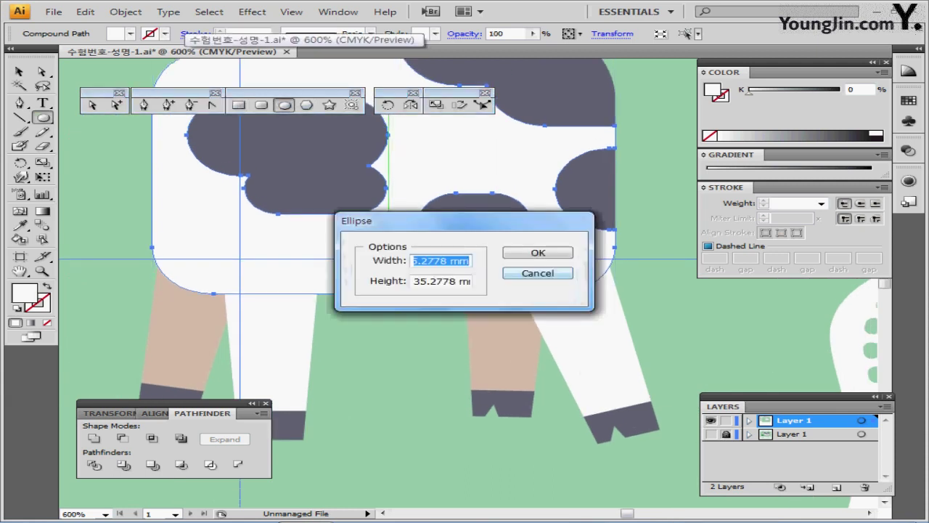
type("12")
key("Tab")
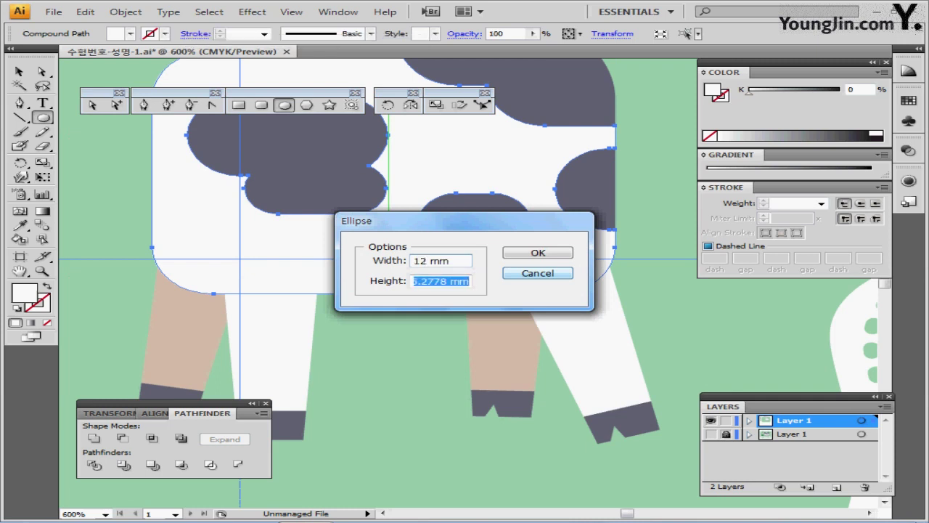
type("6")
key("Return")
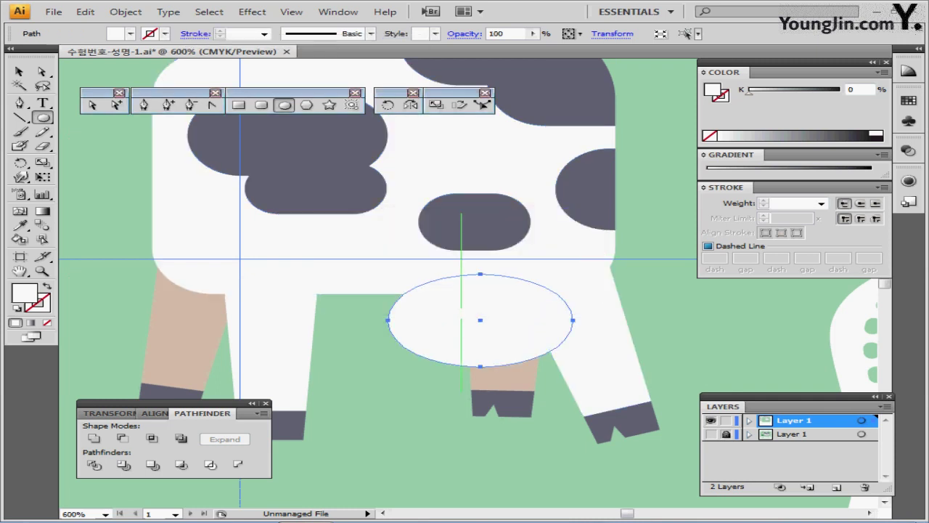
left_click_drag(480, 320, 472, 285)
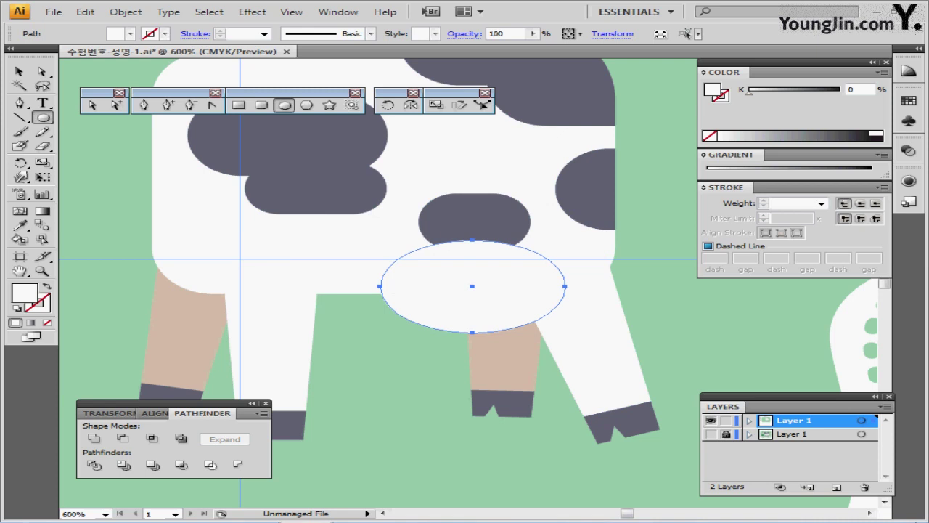
key("d")
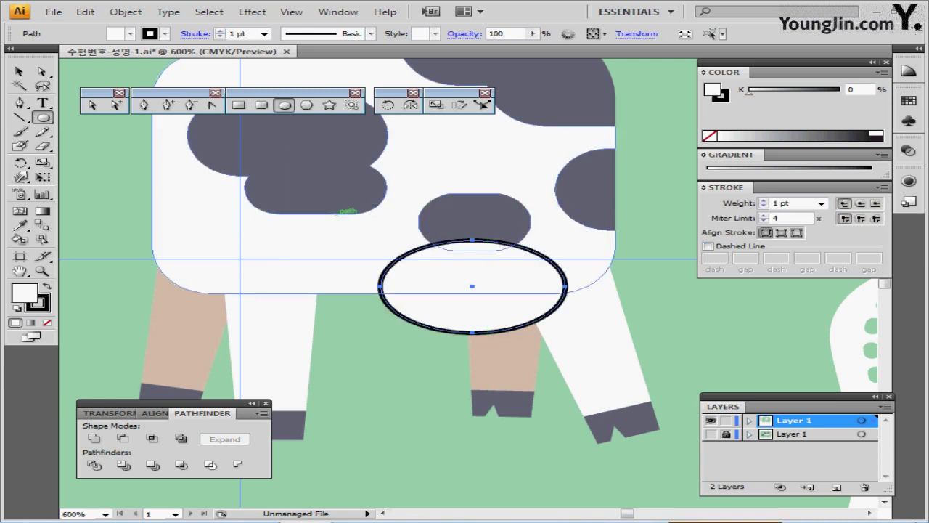
Step: Create a 1 x 2 mm rounded rectangle with a 4 mm corner radius on the ellipse's lowest anchor point
left_click(261, 104)
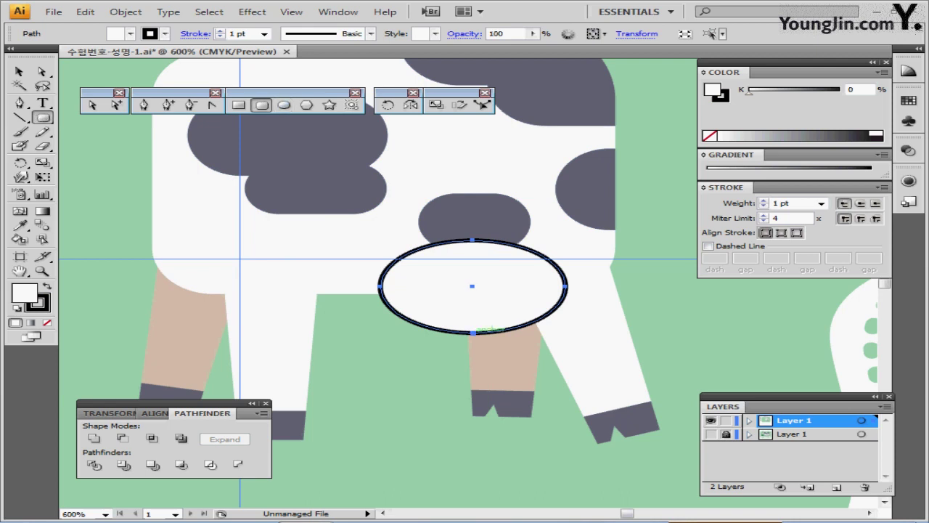
left_click(473, 331)
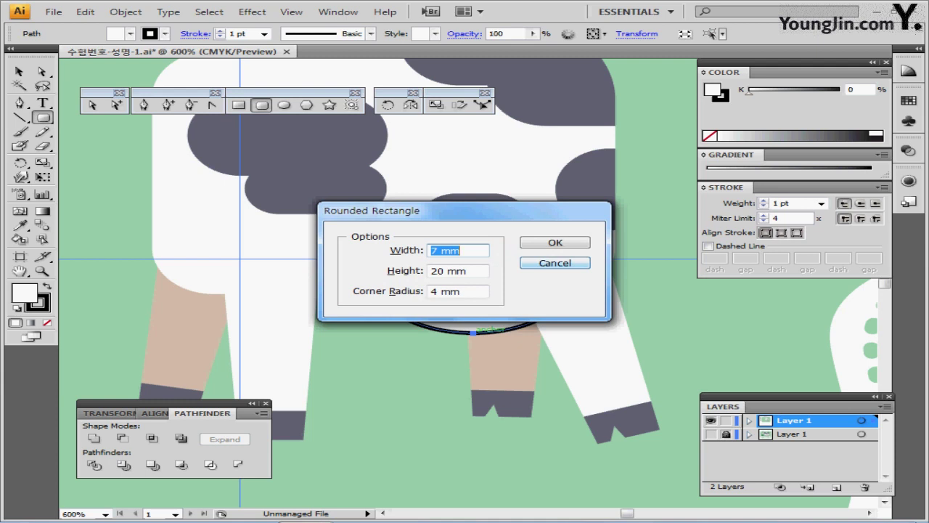
type("1")
key("Tab")
type("2")
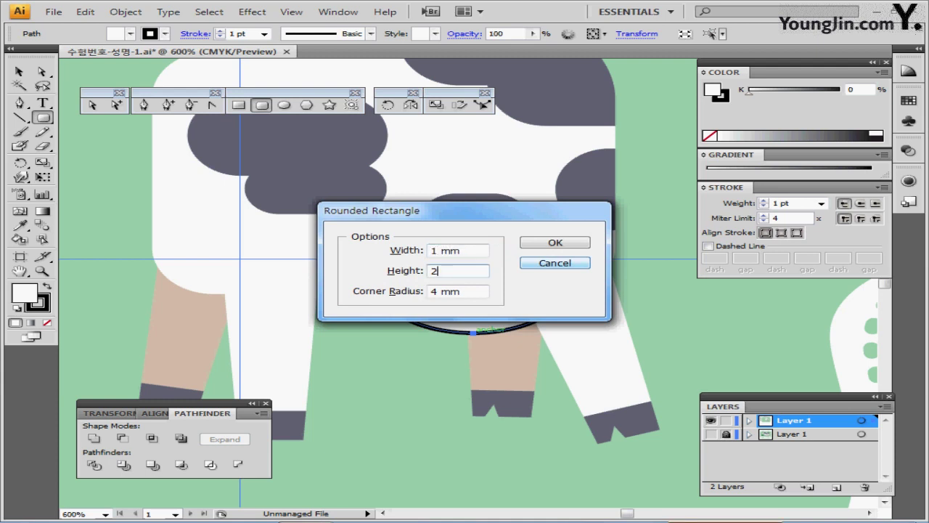
key("Return")
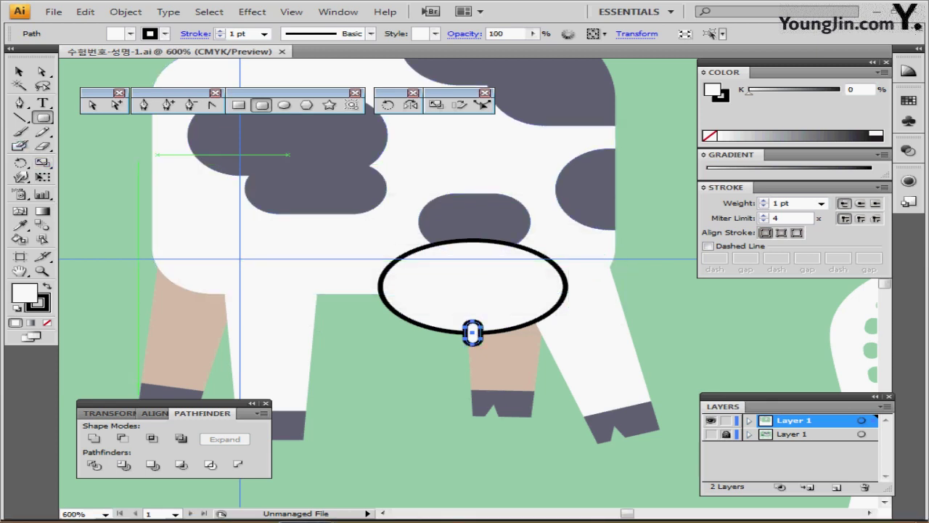
Step: Rotate a copy of the small rounded rectangle 35° about the ellipse's center, and rotate a copy of that one -70° about the same point
key("r")
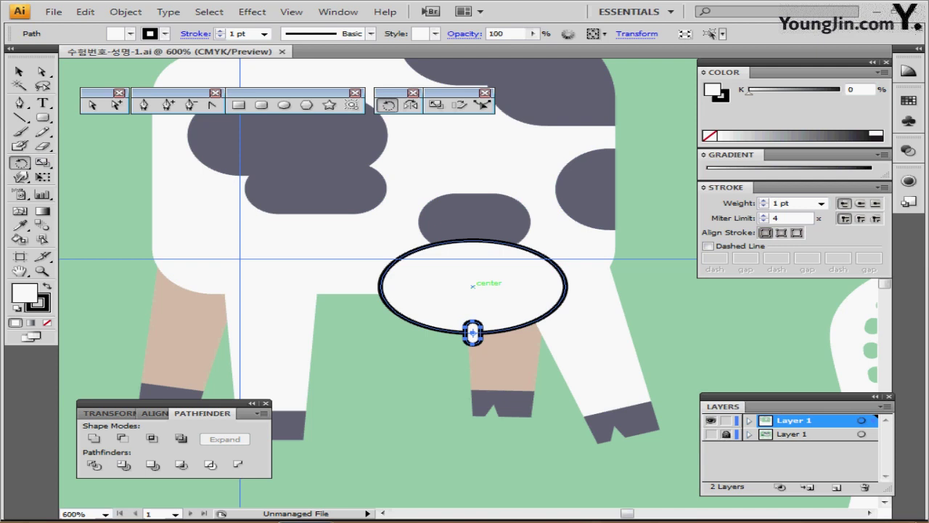
left_click(473, 286, "alt")
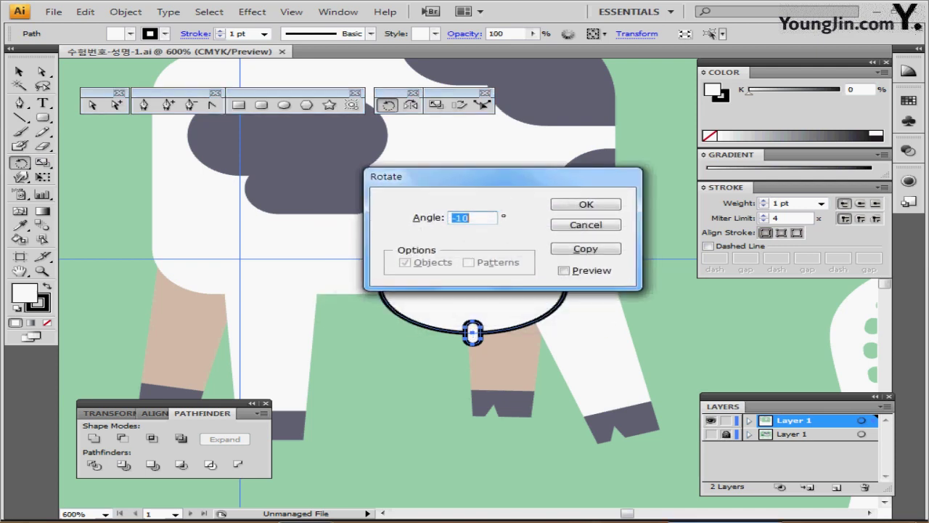
type("35")
key("alt+c")
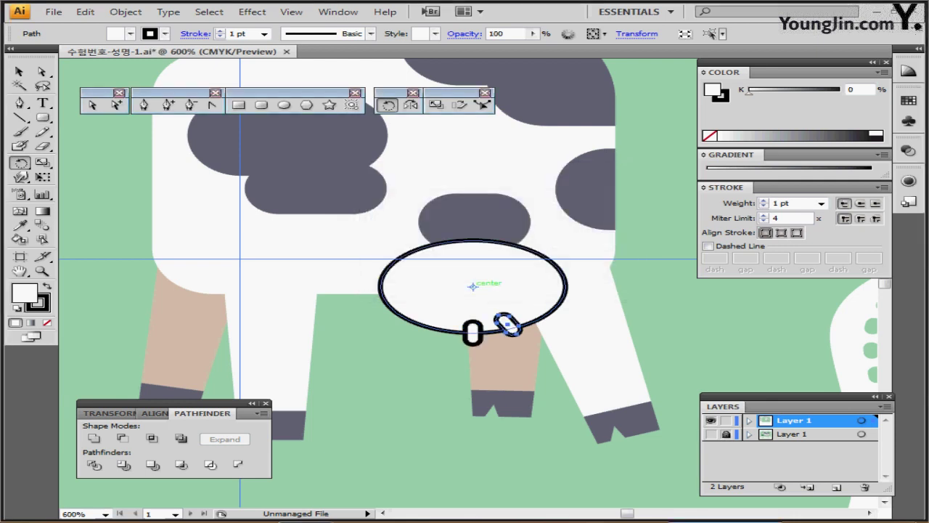
left_click(473, 287, "alt")
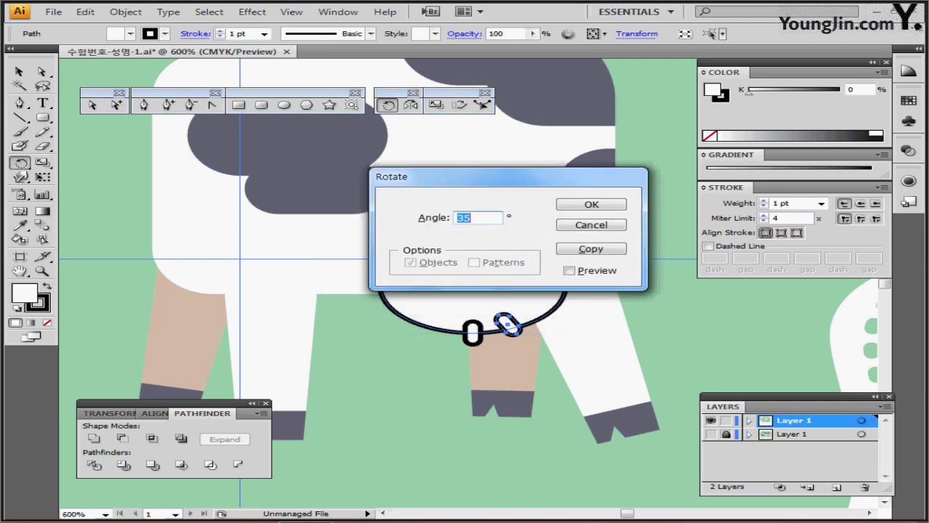
type("-70")
left_click(591, 249)
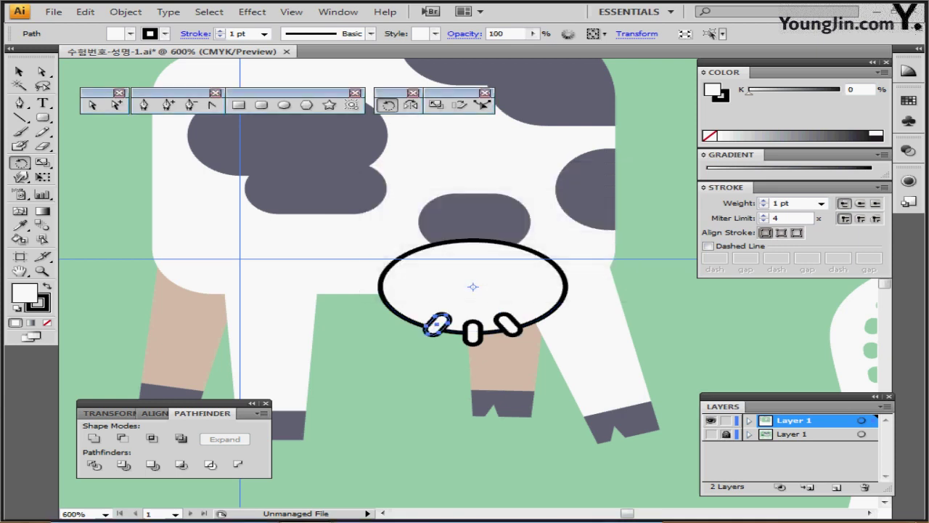
Step: Nudge the ellipse up slightly and unite it with the three small rounded rectangles into one udder shape
left_click(490, 292, "ctrl")
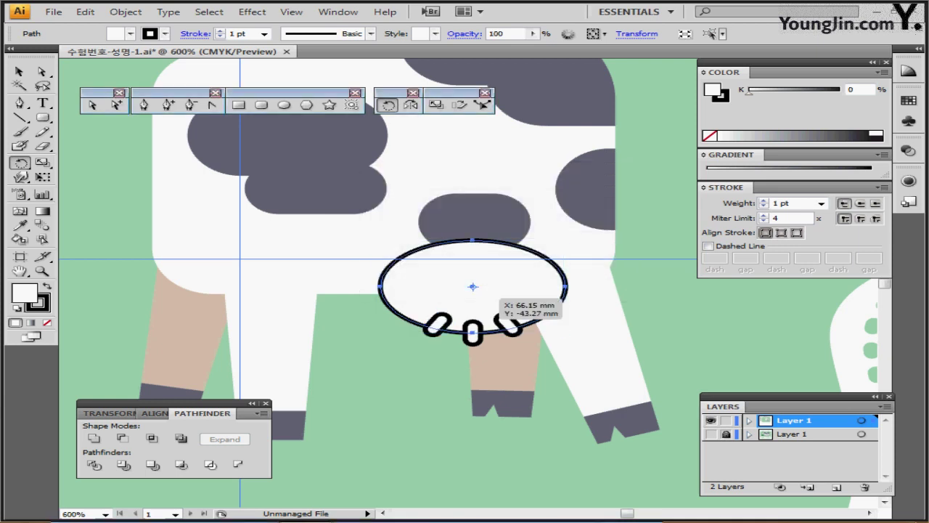
key("Up")
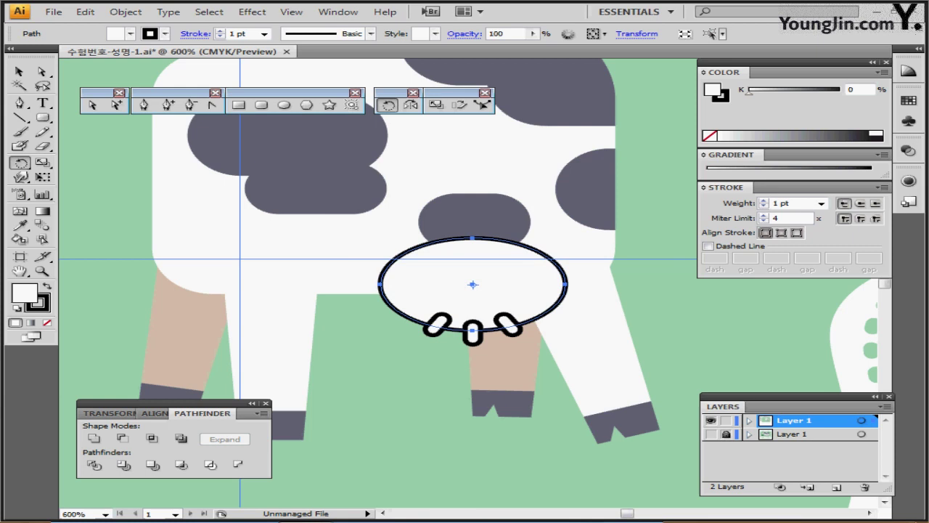
left_click(436, 324, "ctrl+shift")
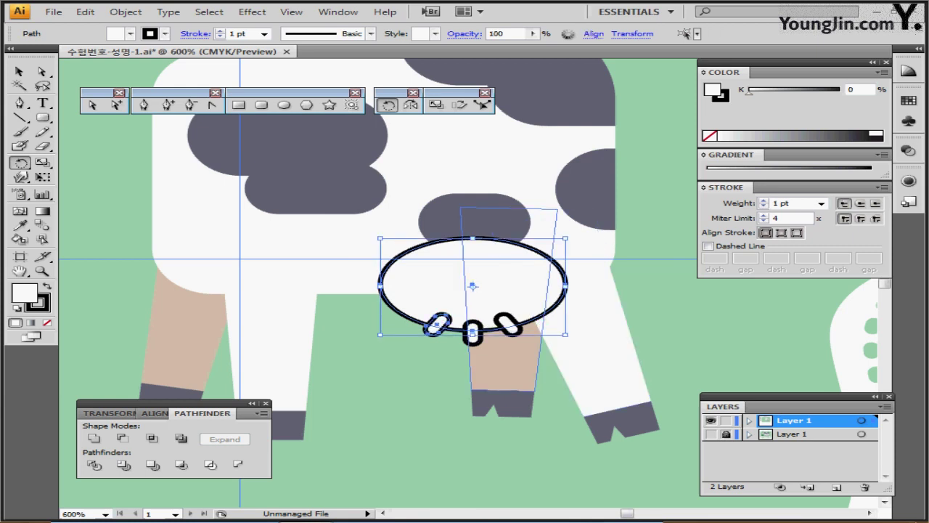
left_click(473, 332, "ctrl+shift")
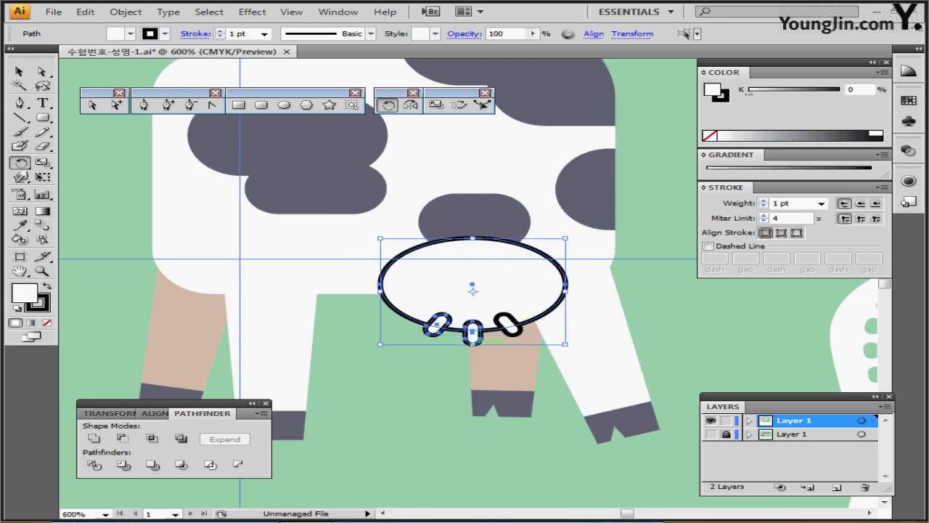
left_click(513, 327, "ctrl+shift")
left_click(512, 333, "ctrl+shift")
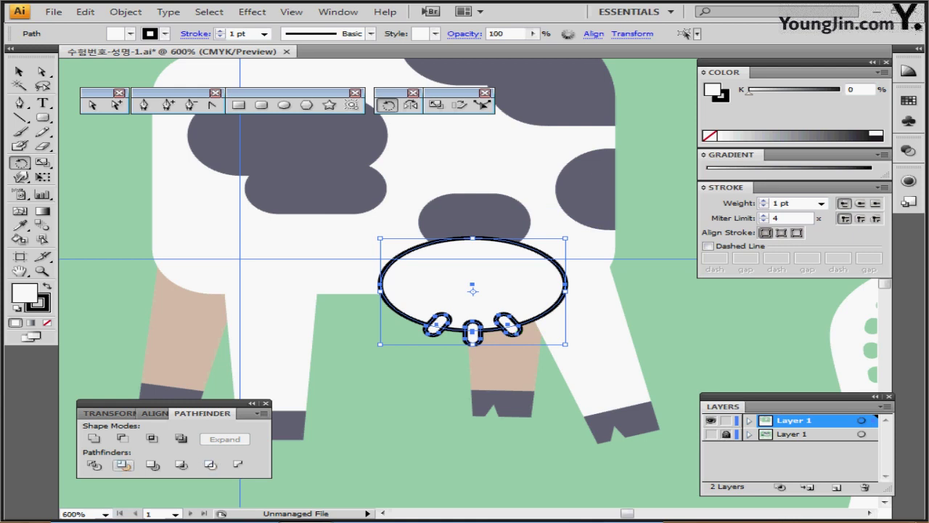
left_click(93, 437)
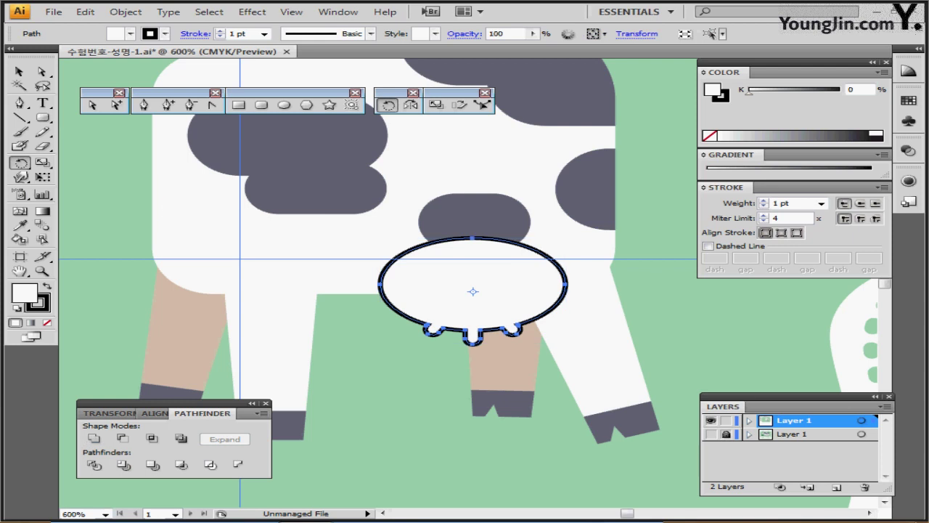
Step: Fill the udder shape with the pink radial gradient sampled from the swatch column beside the artboard
scroll(600, 184, "down", 2)
left_click_drag(326, 305, 426, 345)
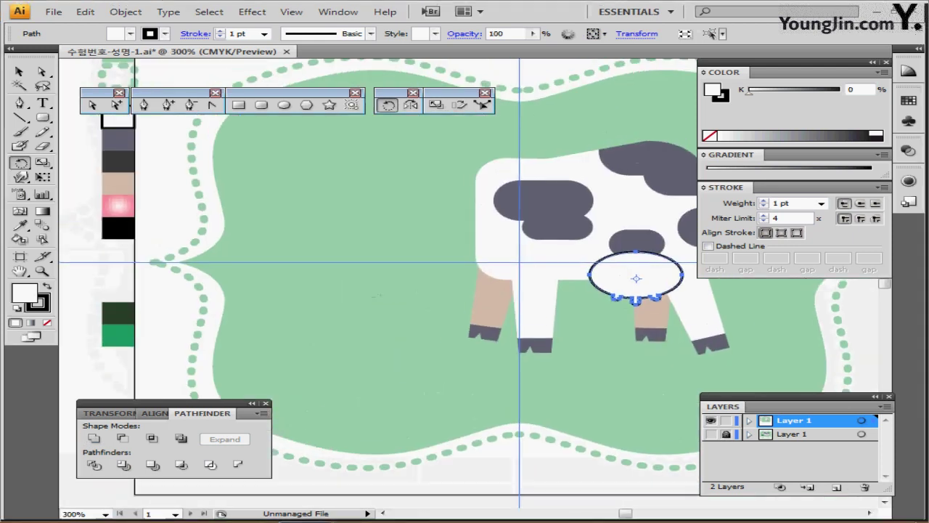
key("i")
left_click(118, 205)
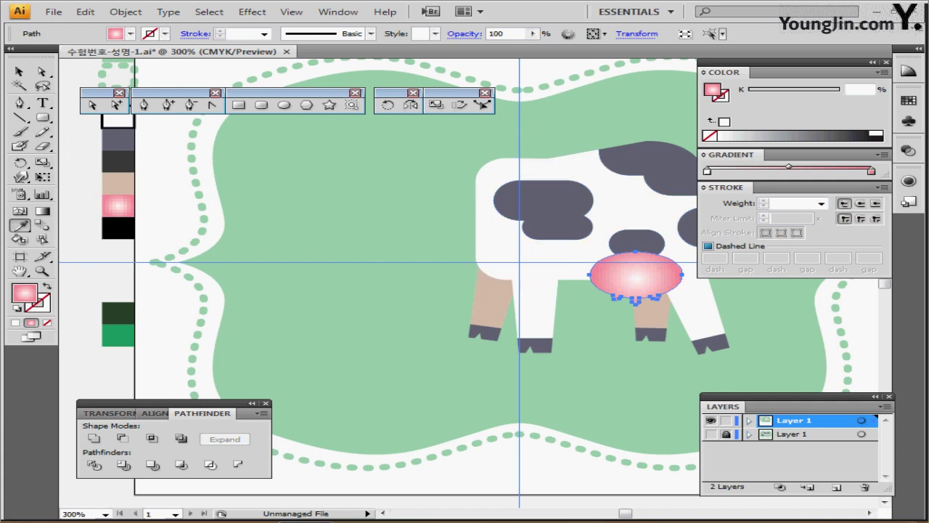
Step: Expand the full gradient options for the udder shape and save the file
left_click(704, 154)
left_click(704, 155)
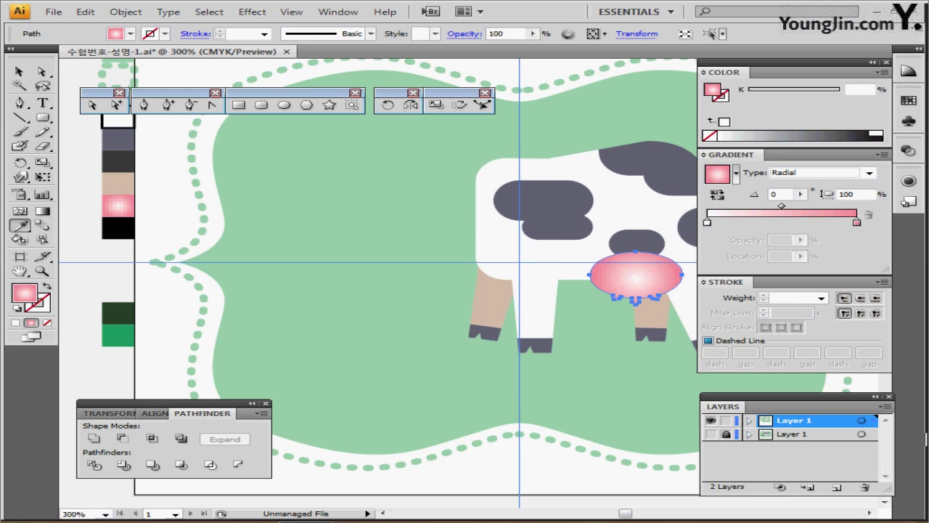
left_click_drag(546, 240, 475, 235)
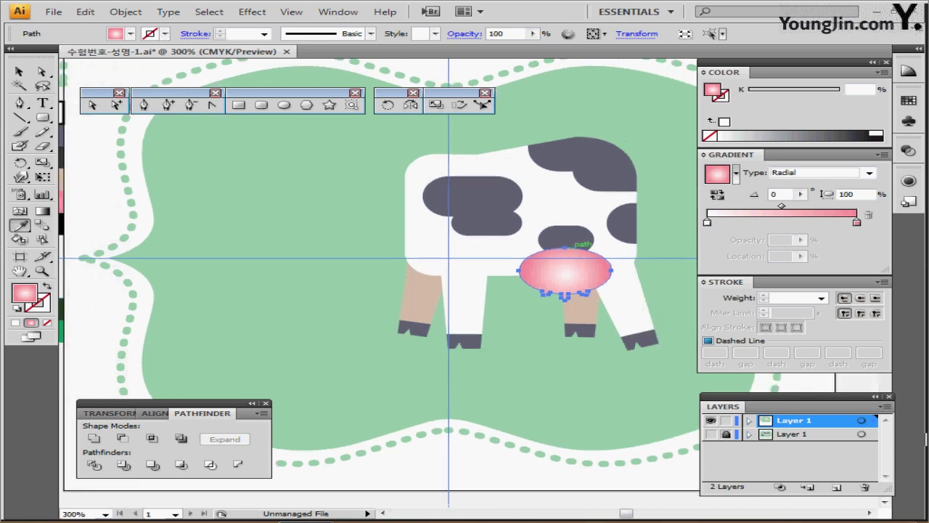
left_click(569, 250)
key("ctrl+s")
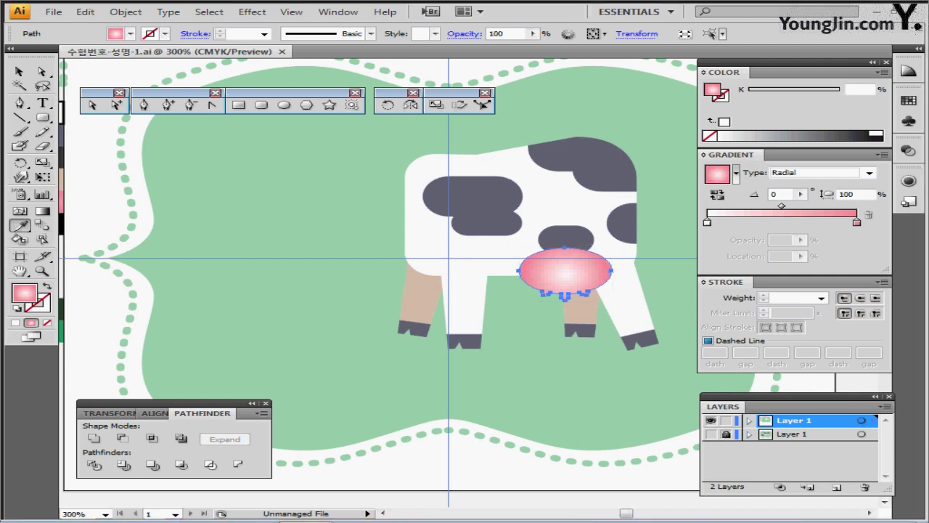
Step: Check the udder gradient's type and the colour values of its inner and outer colour stops
left_click(870, 173)
left_click(805, 185)
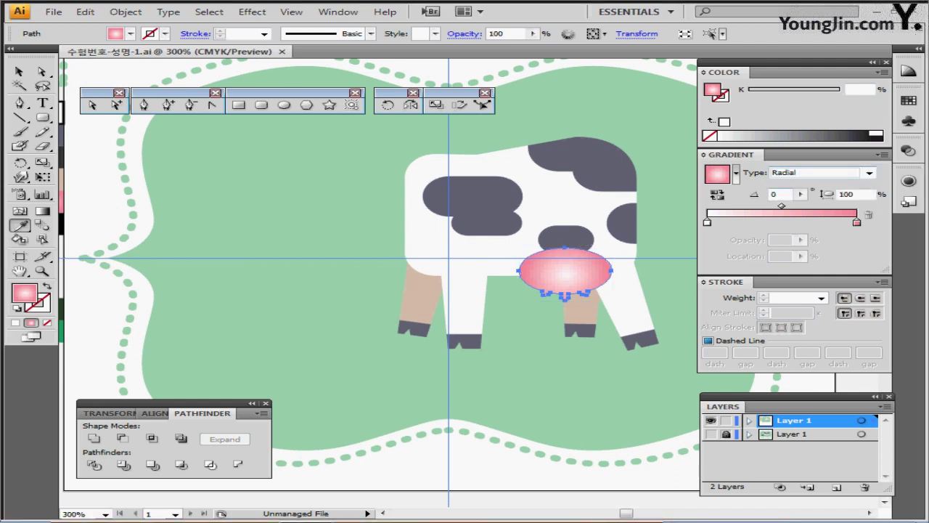
left_click(707, 221)
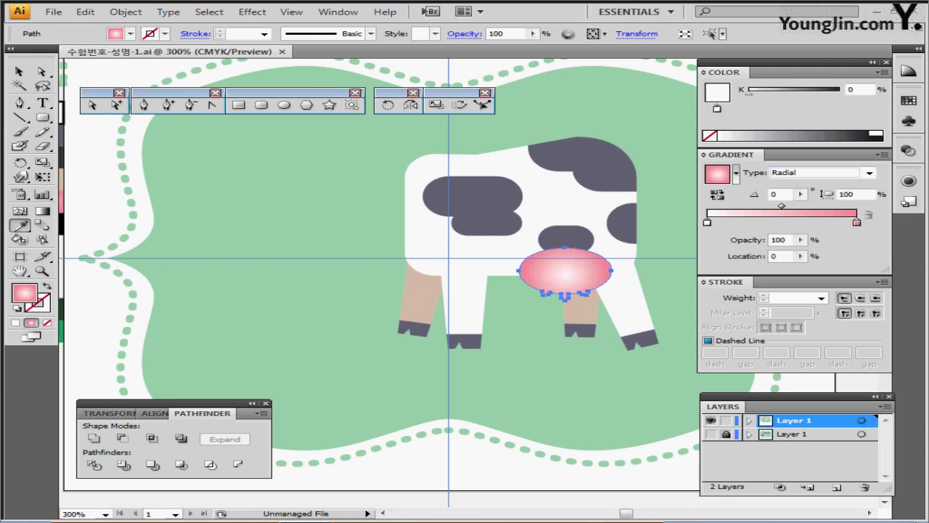
double_click(707, 222)
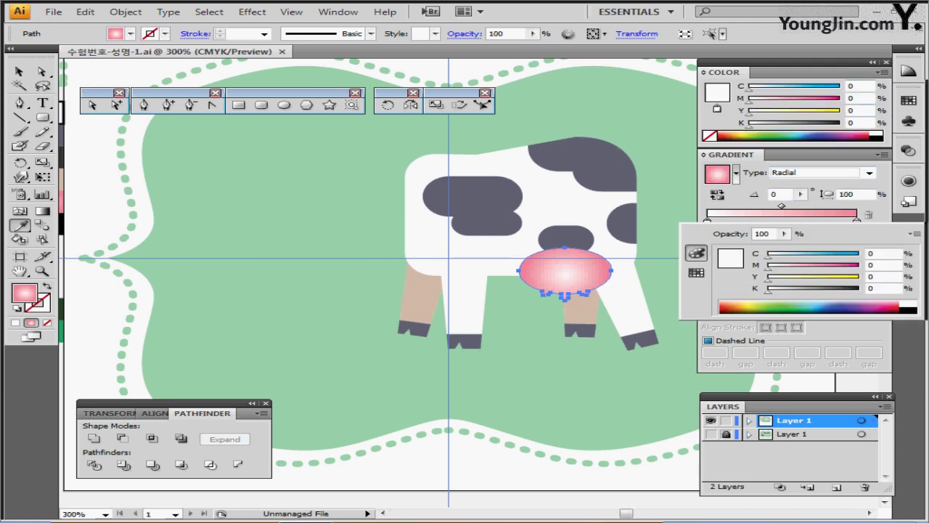
key("Escape")
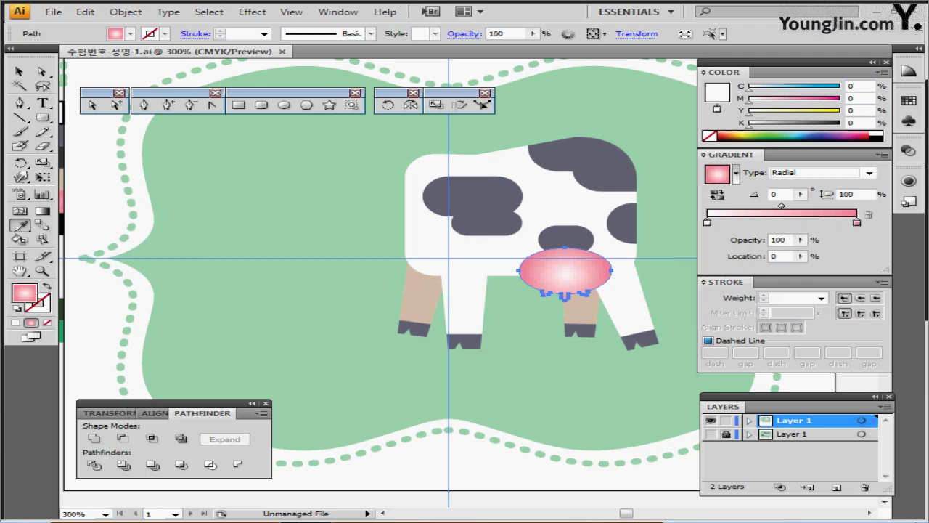
left_click(856, 221)
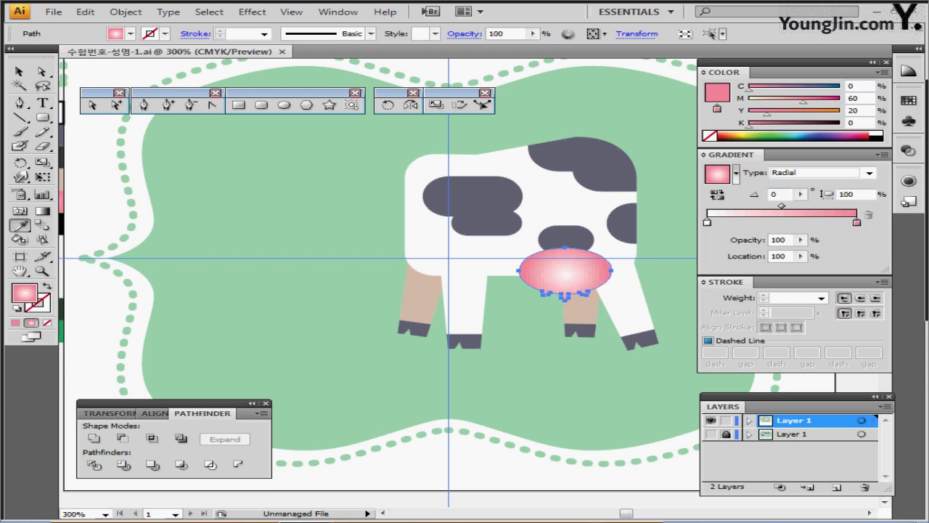
Step: Send the udder behind the cow's body and white hind leg, and shift it down to match the template layer's udder
key("ctrl+bracketleft")
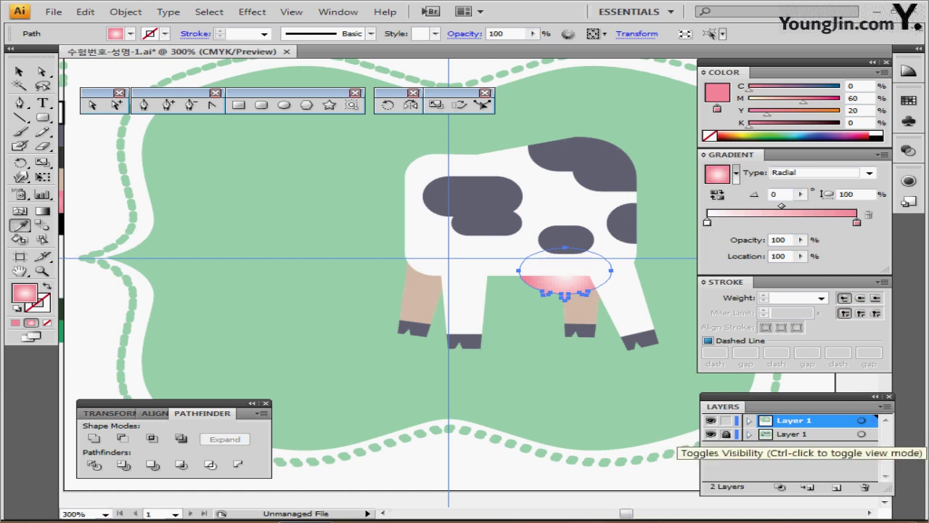
left_click(710, 434)
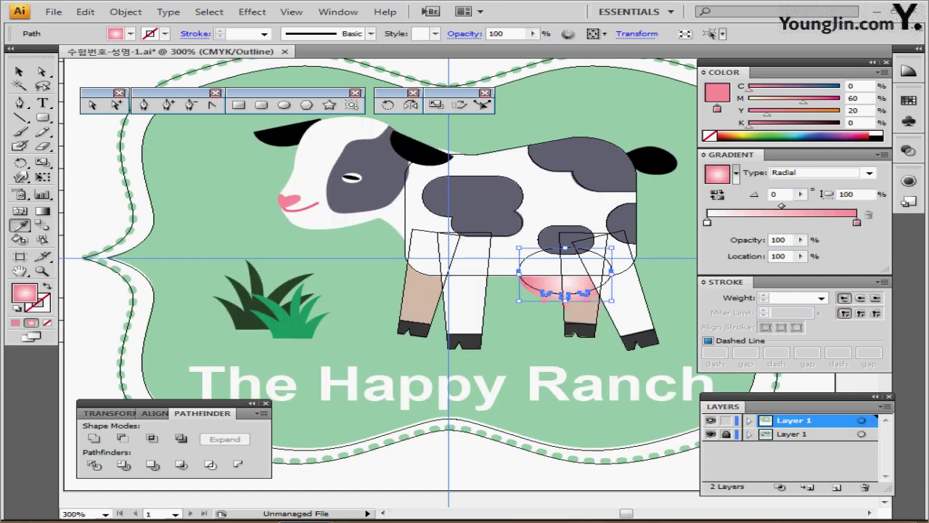
left_click_drag(565, 286, 563, 292)
key("Down")
key("Down")
key("Right")
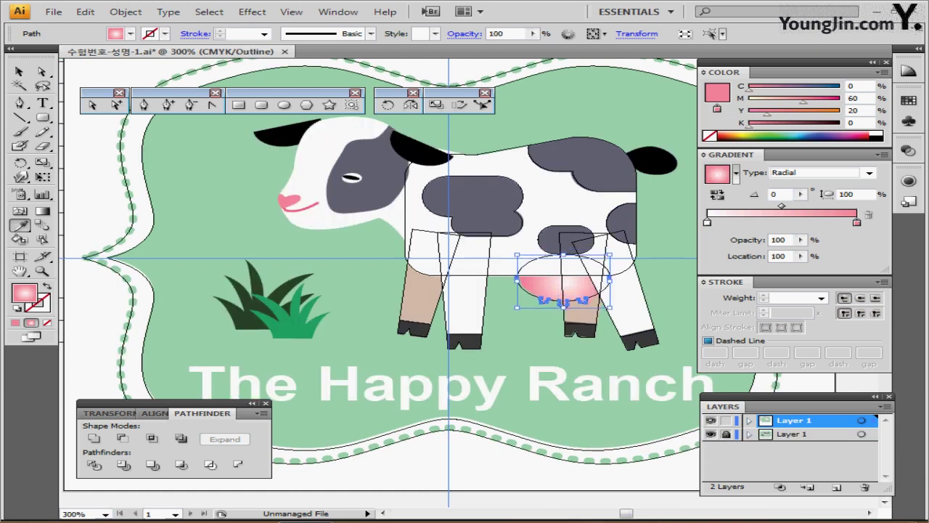
key("Right")
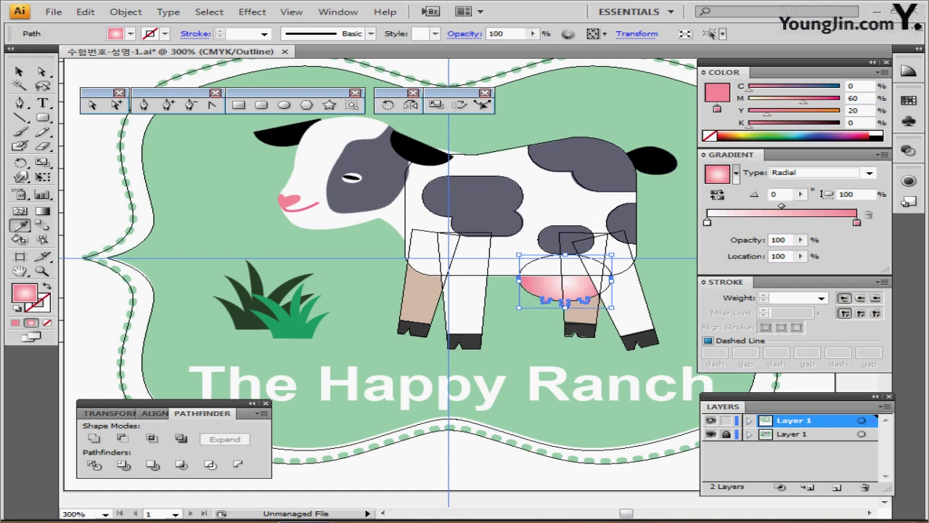
Step: Save the file, hide the template layer and return the artwork layer to full-colour preview
key("ctrl+s")
left_click(710, 434)
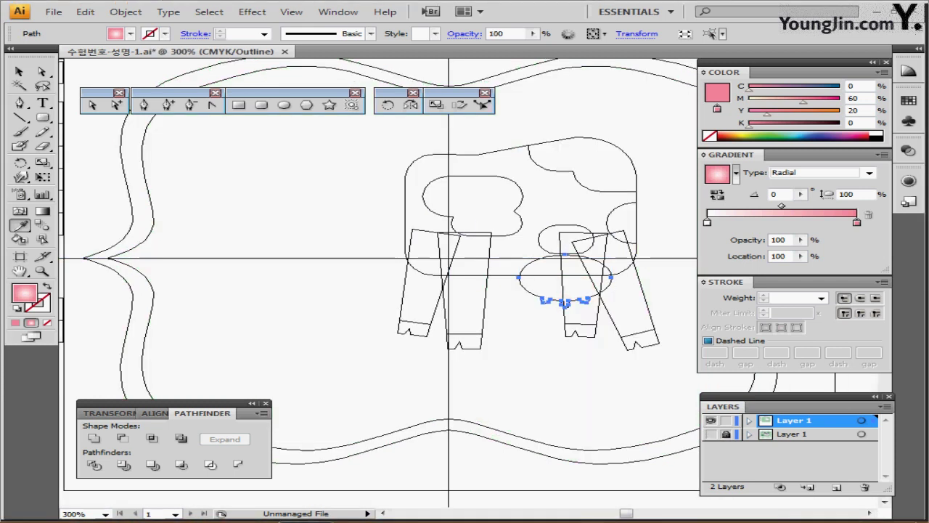
left_click(711, 420)
left_click(710, 420)
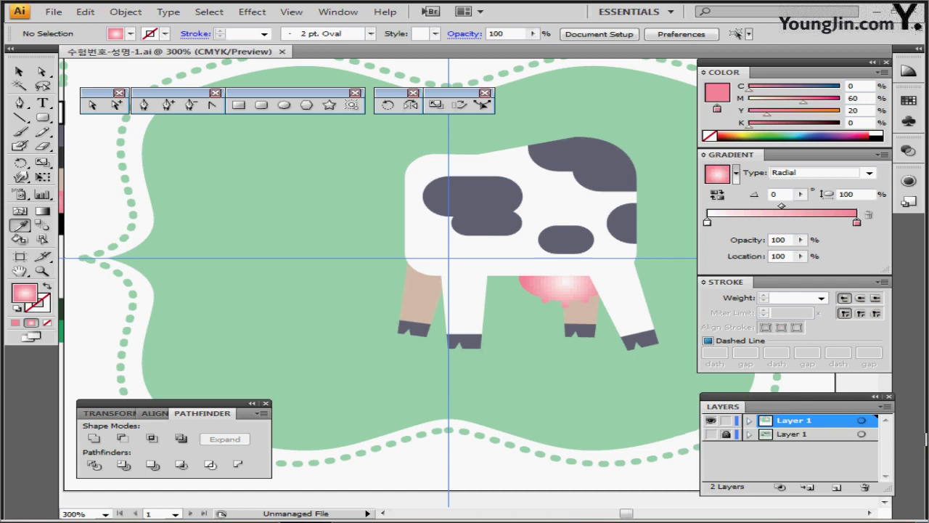
Step: Draw a small flat ellipse with a black fill and no stroke at the cow's rump for the tail
left_click_drag(508, 290, 418, 314)
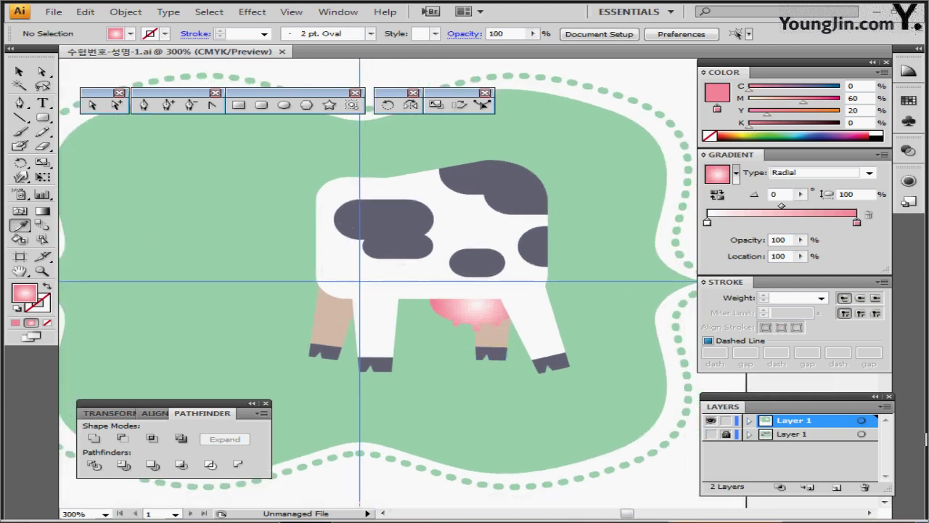
key("l")
left_click(283, 105)
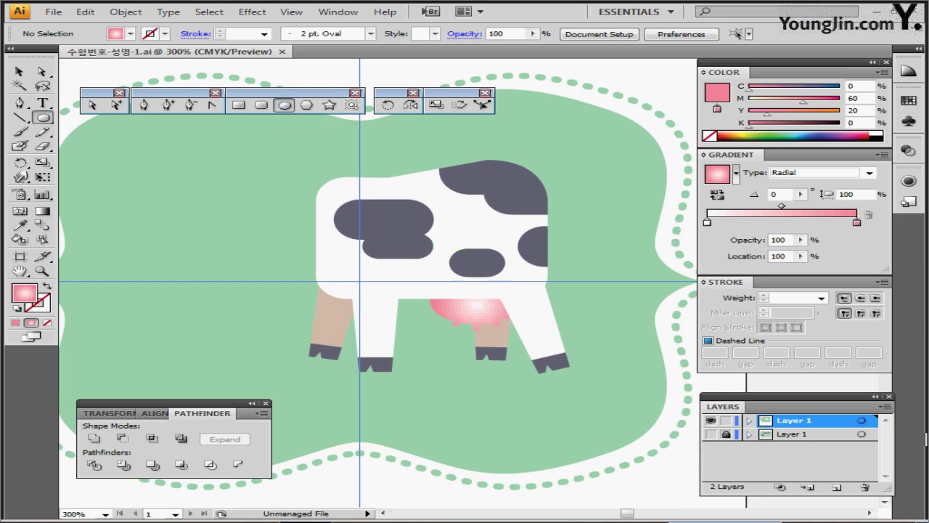
left_click(875, 137)
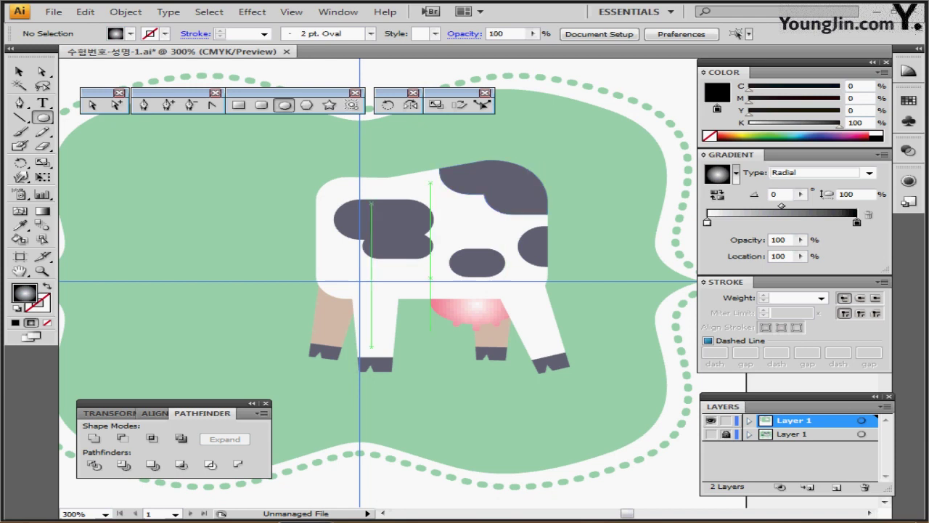
key("d")
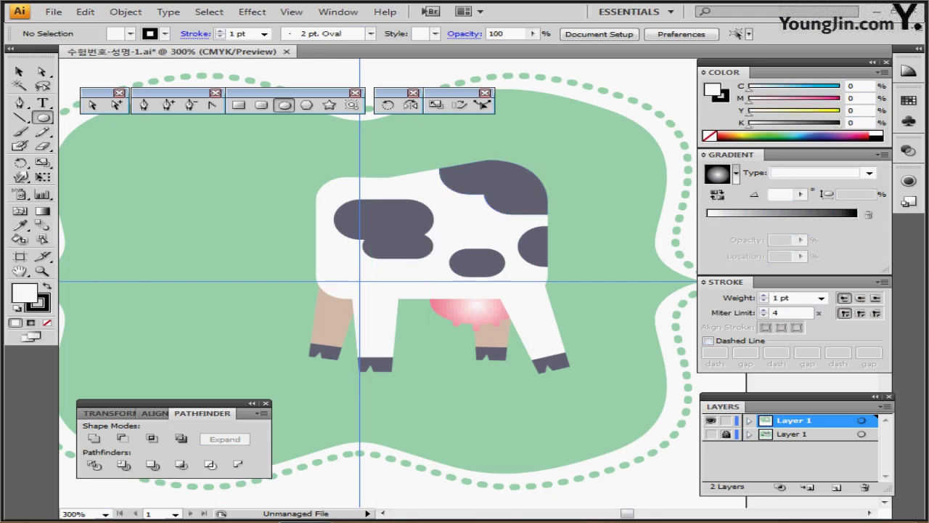
key("shift+x")
key("x")
left_click(47, 322)
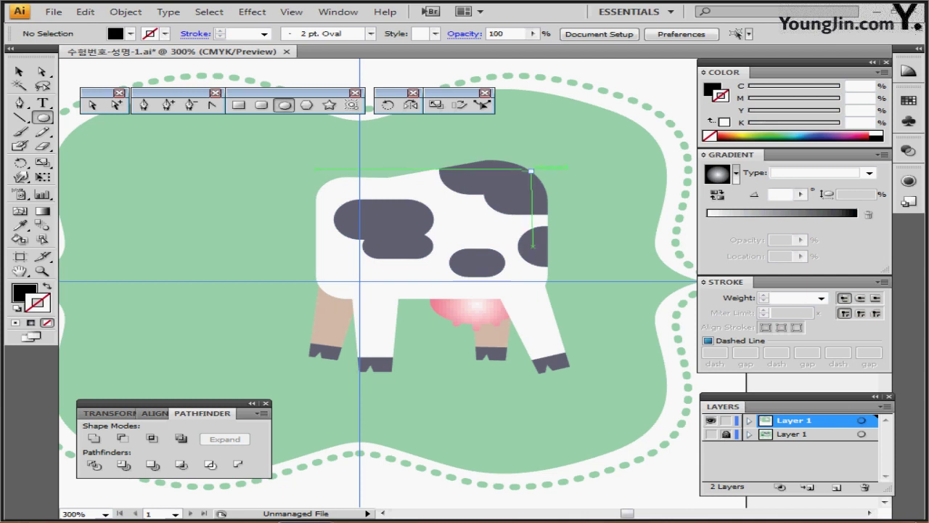
left_click_drag(533, 161, 590, 183)
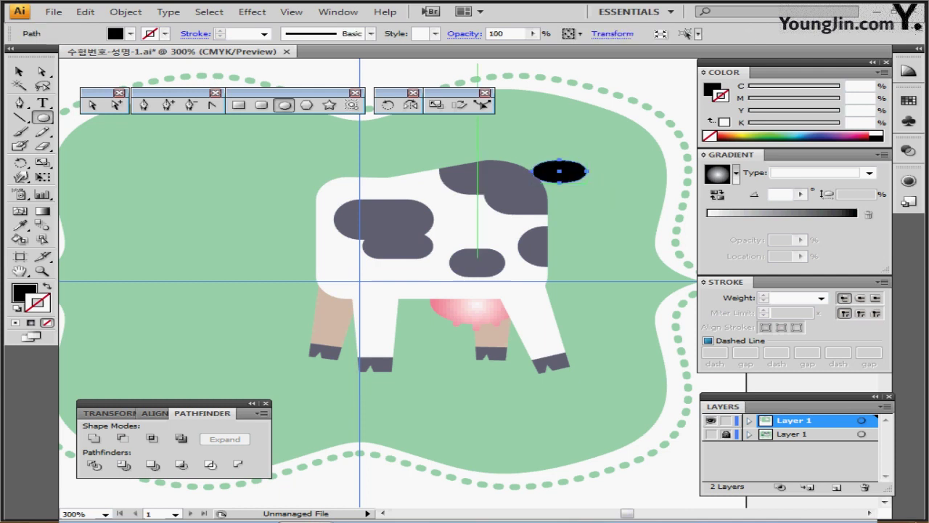
Step: Convert the tail ellipse's body-side anchor to a corner point, move it closer to the rump and rotate it slightly clockwise
left_click(212, 105)
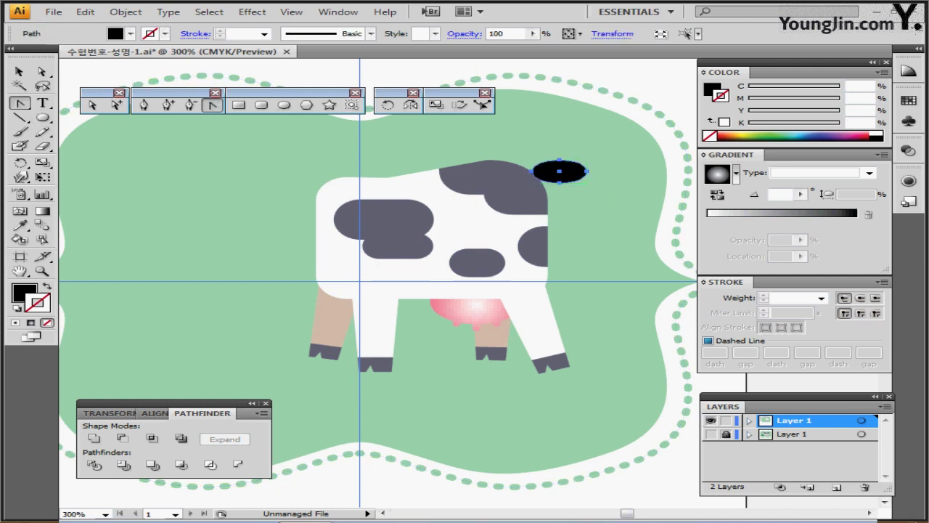
left_click(534, 171)
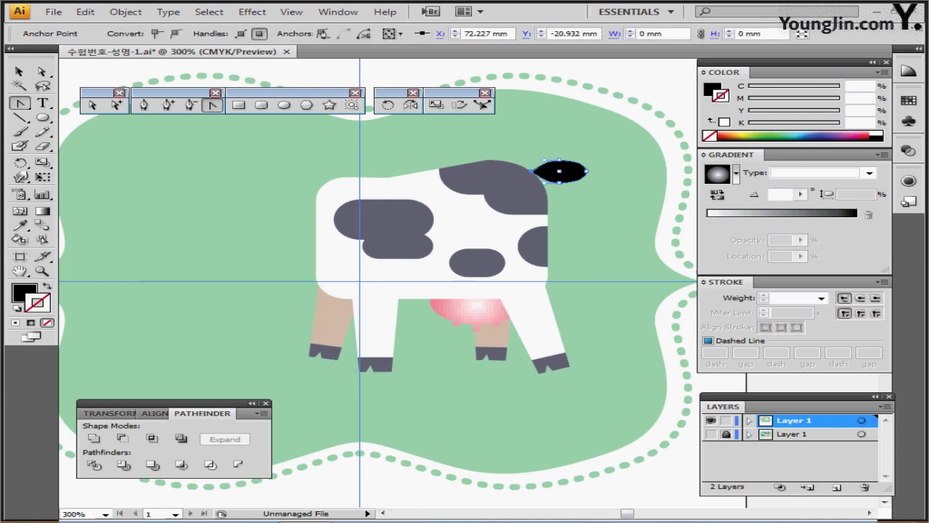
key("v")
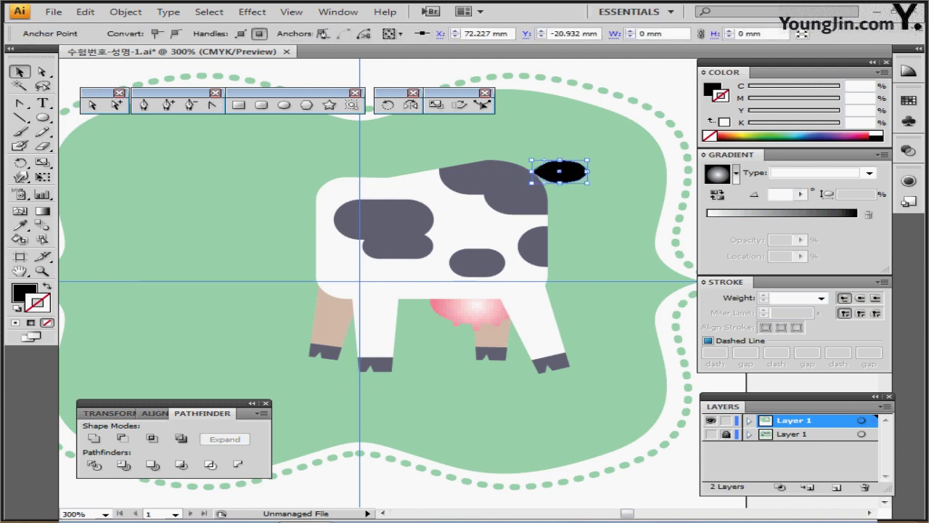
mouse_move(559, 171)
left_mouse_down()
mouse_move(527, 171)
mouse_move(550, 172)
mouse_move(542, 172)
left_mouse_up()
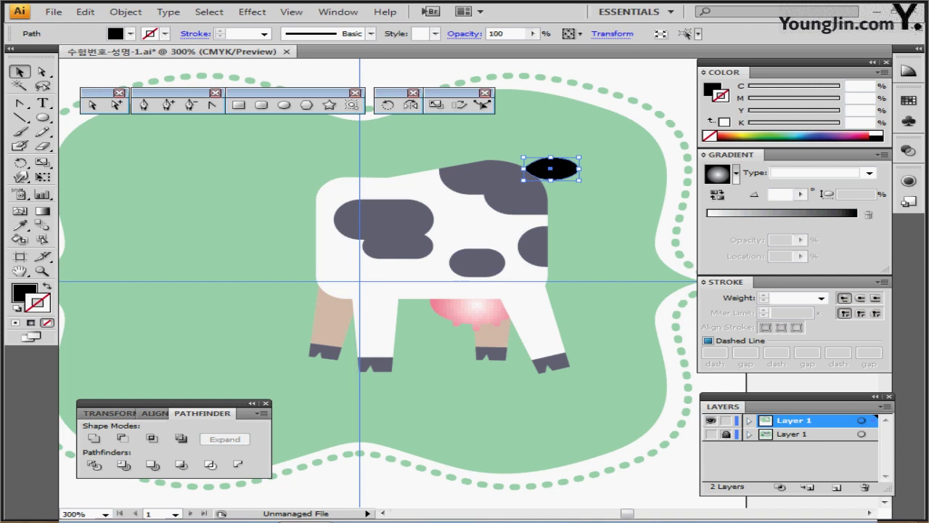
key("ctrl+shift+a")
left_click(550, 169)
left_click_drag(585, 155, 589, 162)
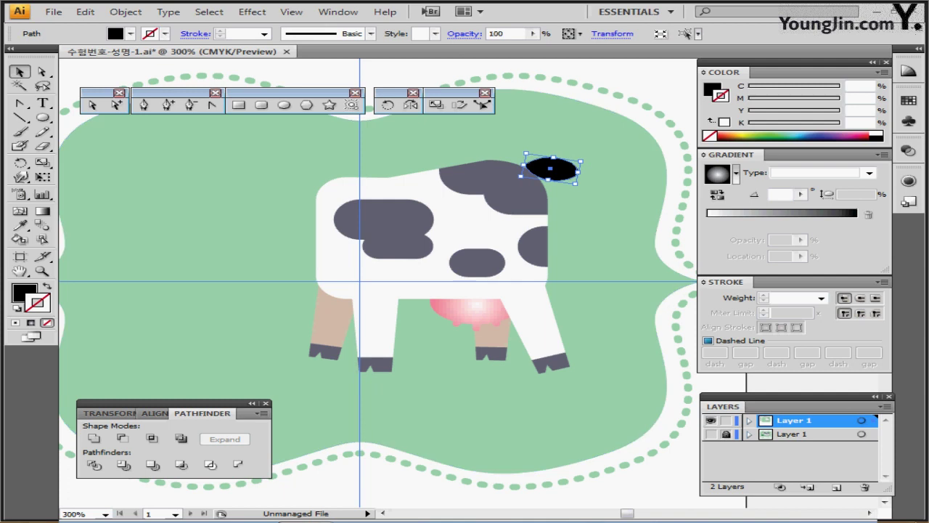
Step: Align the tail shape with the tail in the template layer, return to colour preview with the template hidden, and save the file
left_click(710, 433)
key("ctrl+y")
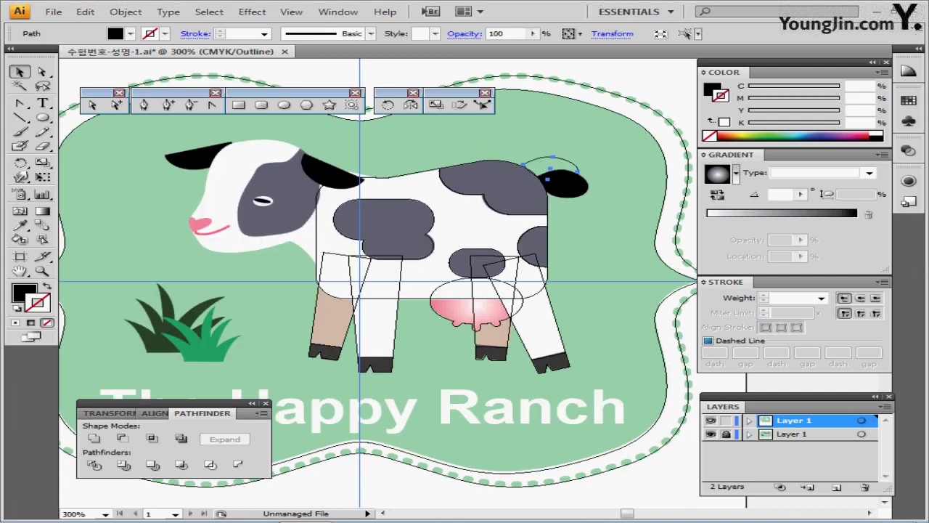
left_click(564, 184)
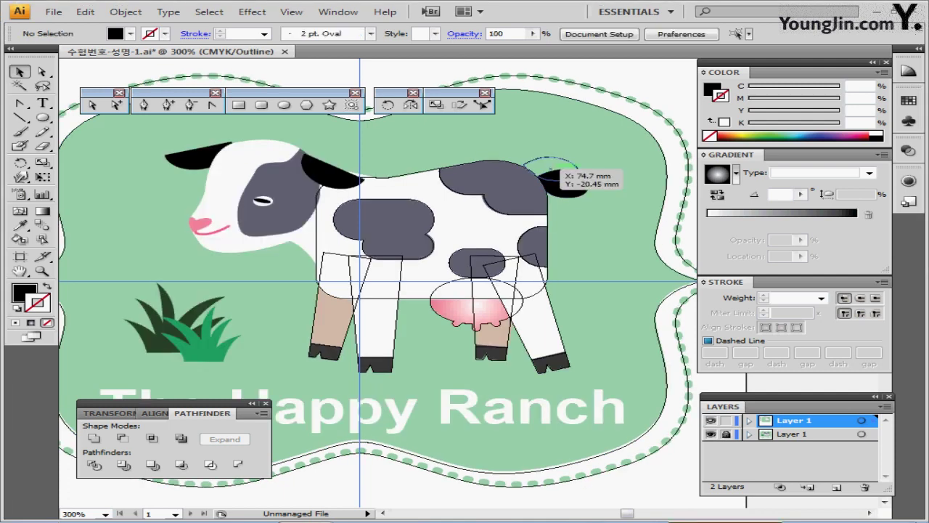
left_click_drag(550, 170, 577, 197)
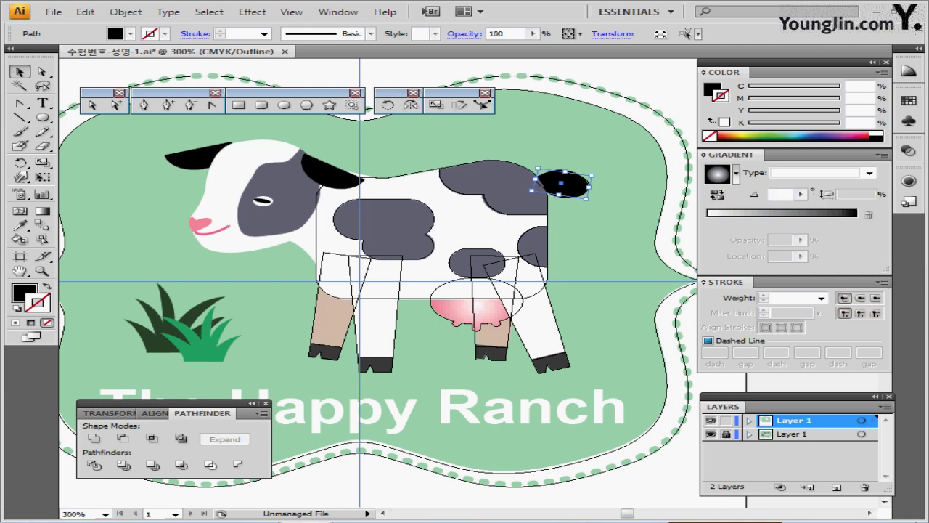
key("ctrl+y")
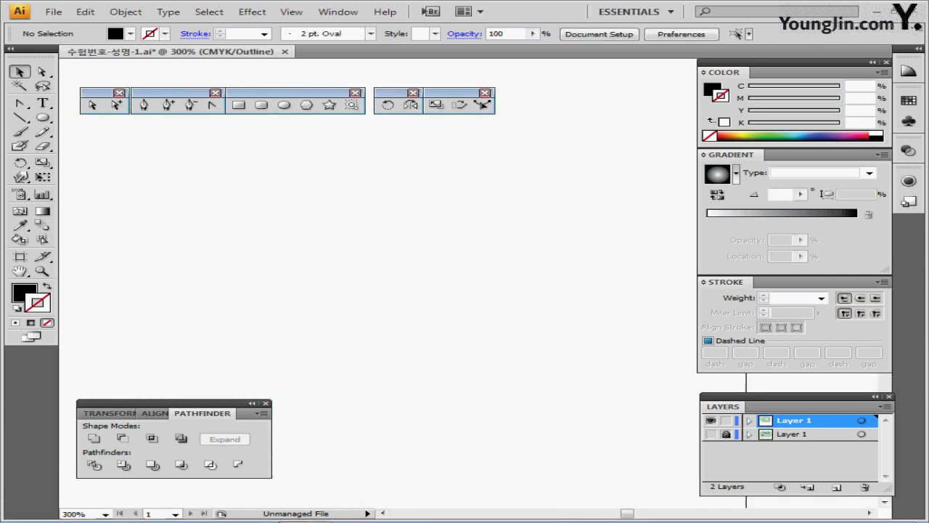
key("ctrl+y")
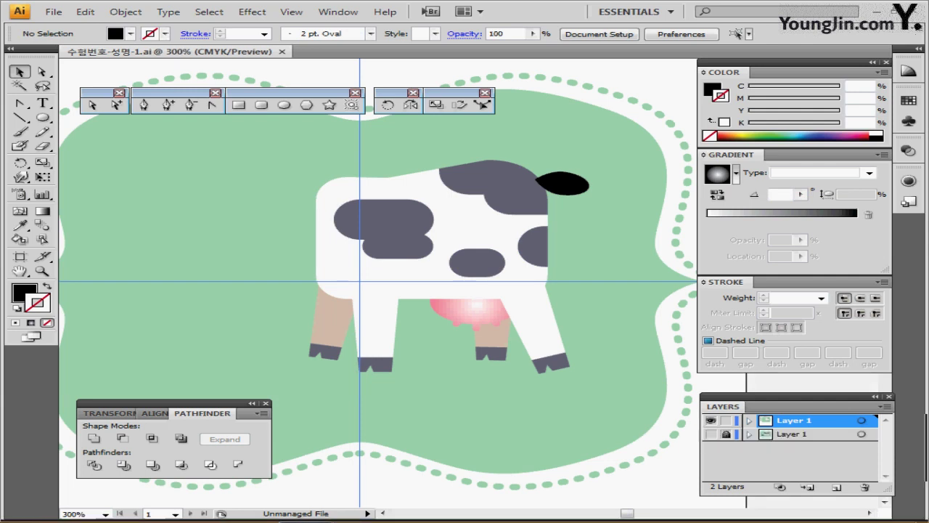
left_click(563, 184)
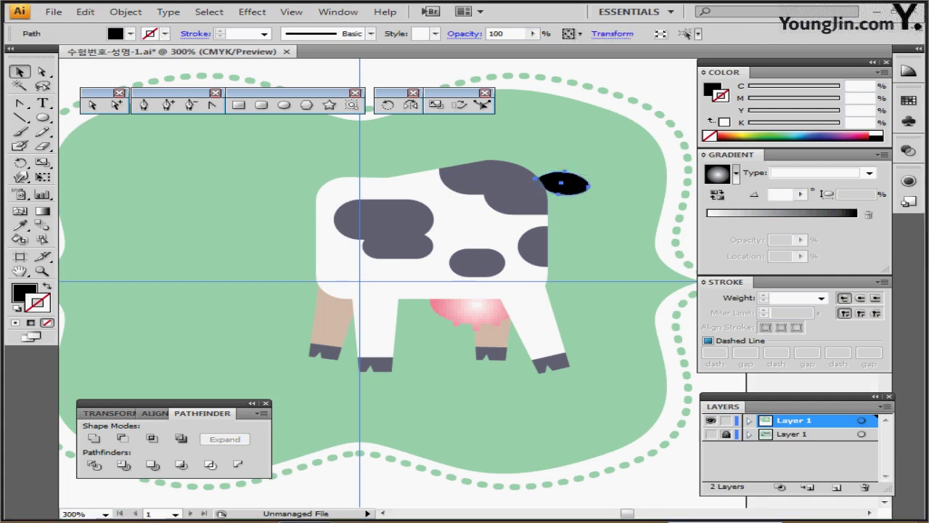
key("ctrl+s")
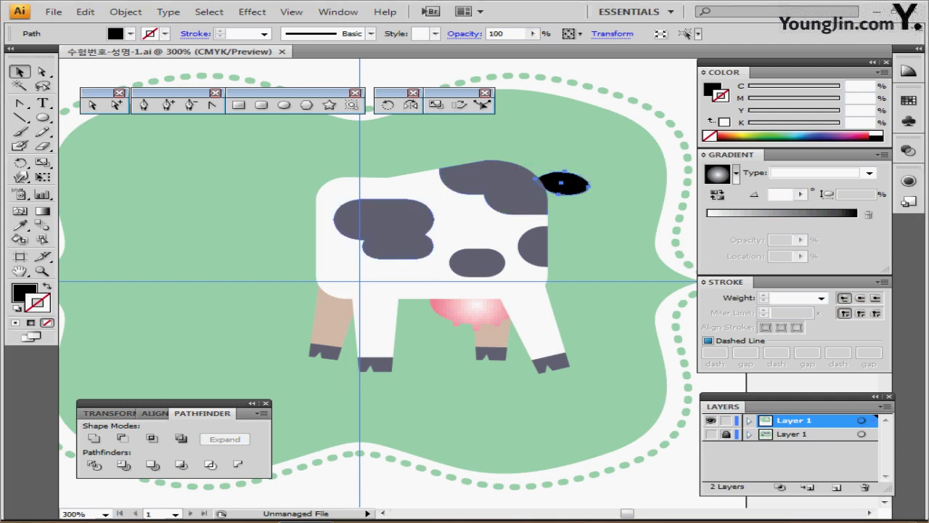
Step: Send the tail behind the cow's body and show the hidden head and dark face patch shapes
left_click_drag(464, 254, 470, 279)
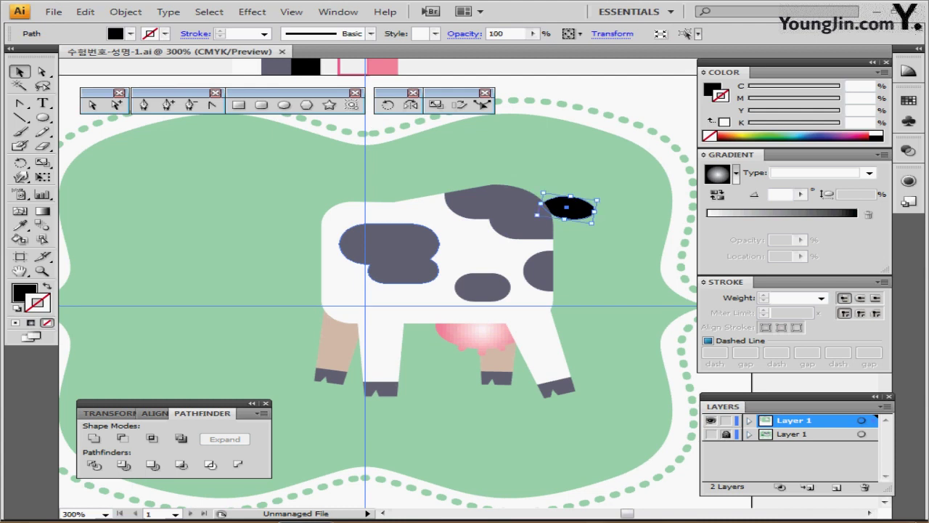
key("ctrl+shift+b")
key("ctrl+alt+3")
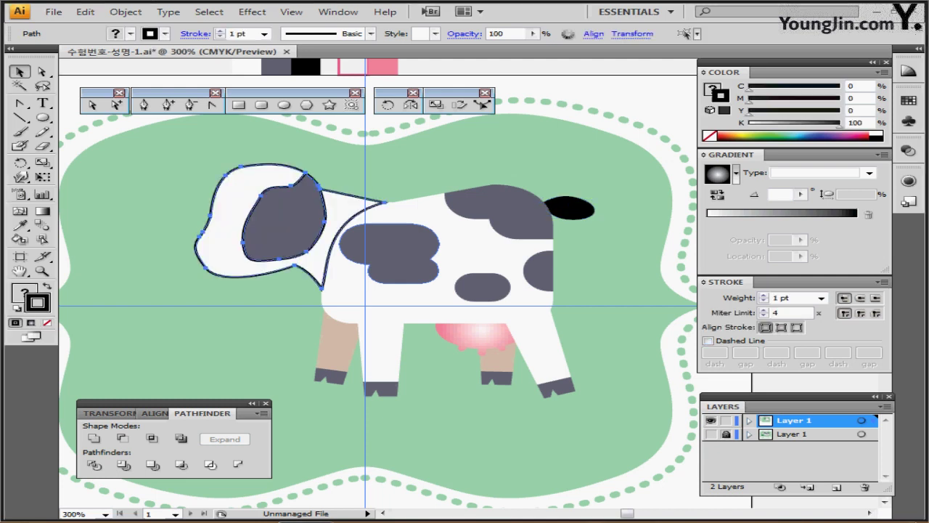
Step: Remove the stroke from the head and face patch shapes and save the file
key("ctrl+shift+b")
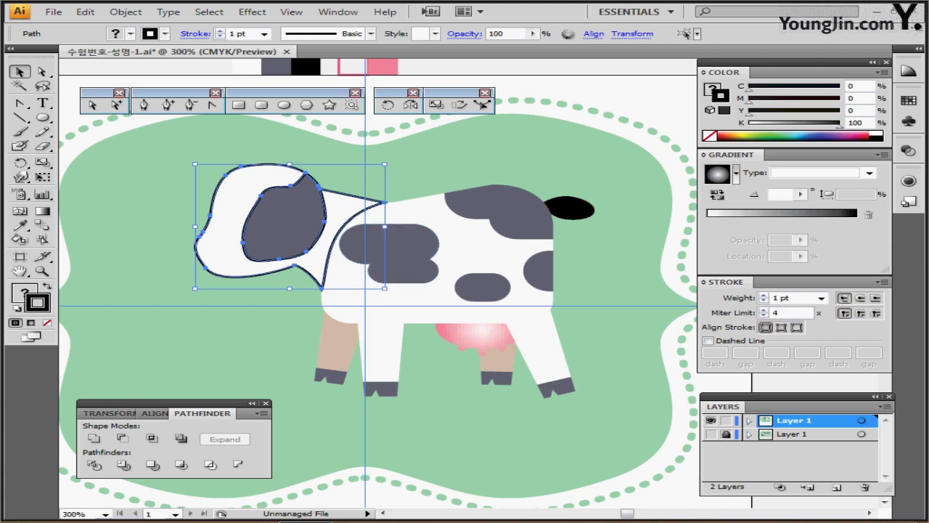
key("slash")
key("ctrl+shift+b")
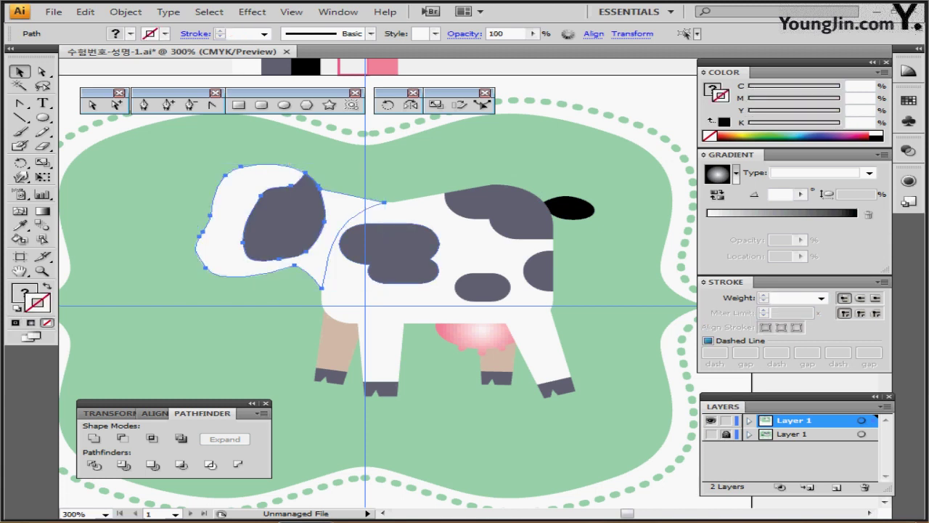
key("ctrl+plus")
key("ctrl+shift+b")
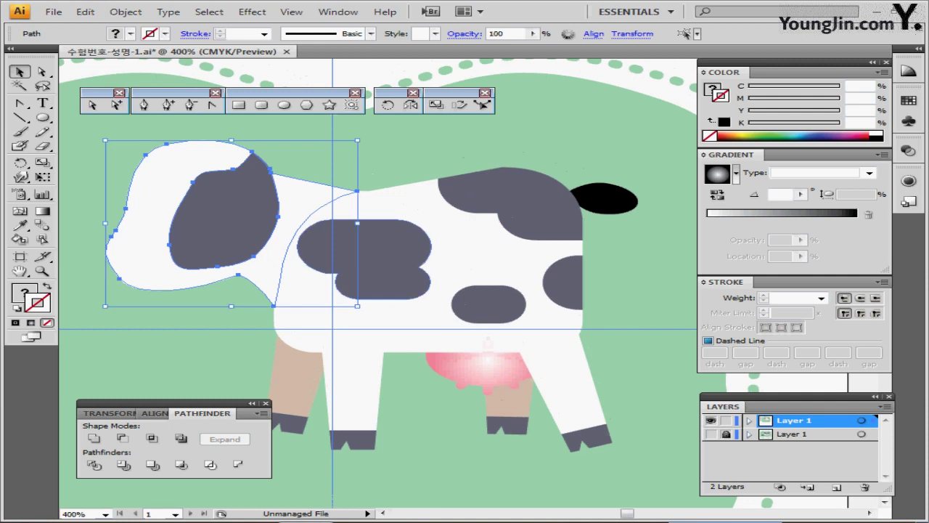
key("ctrl+shift+b")
key("ctrl+shift+b")
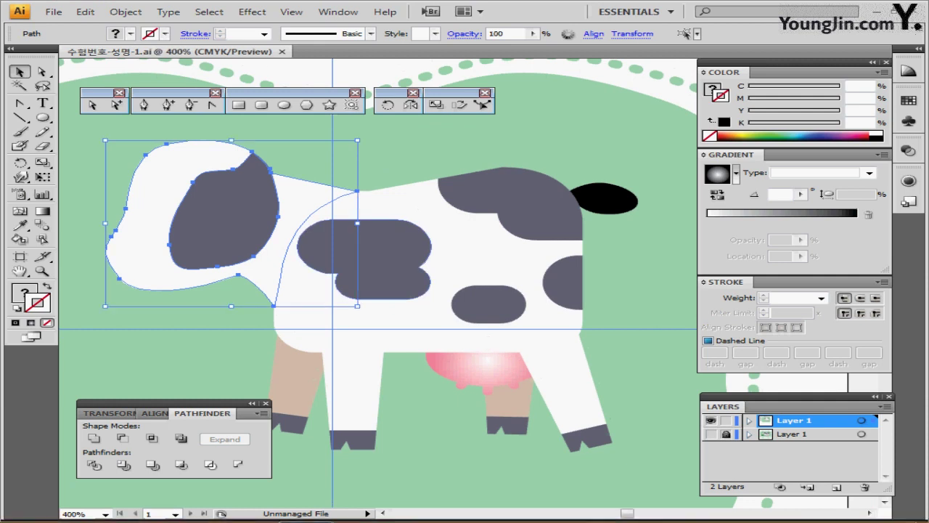
Step: Deselect the head shapes and create a black ellipse 9 mm wide and 7 mm high over the front of the cow's back
key("ctrl+shift+b")
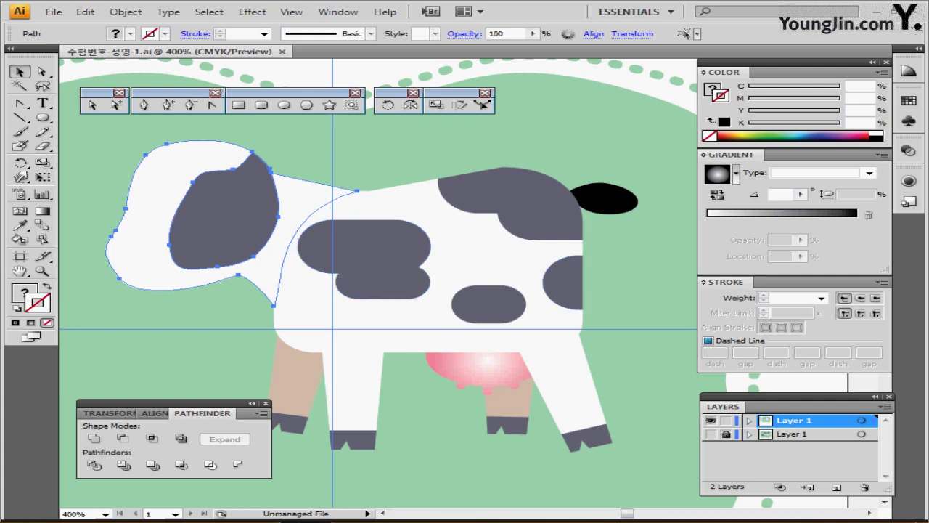
key("ctrl+shift+a")
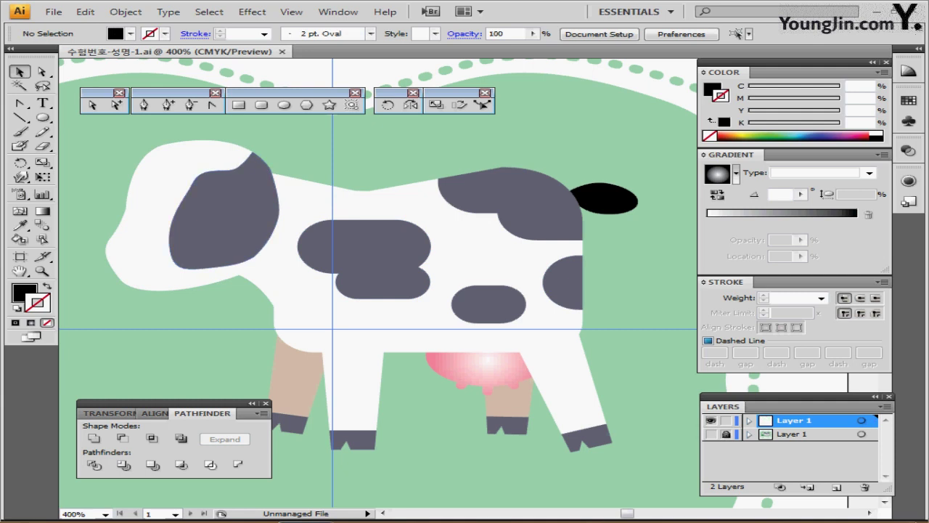
left_click(23, 291)
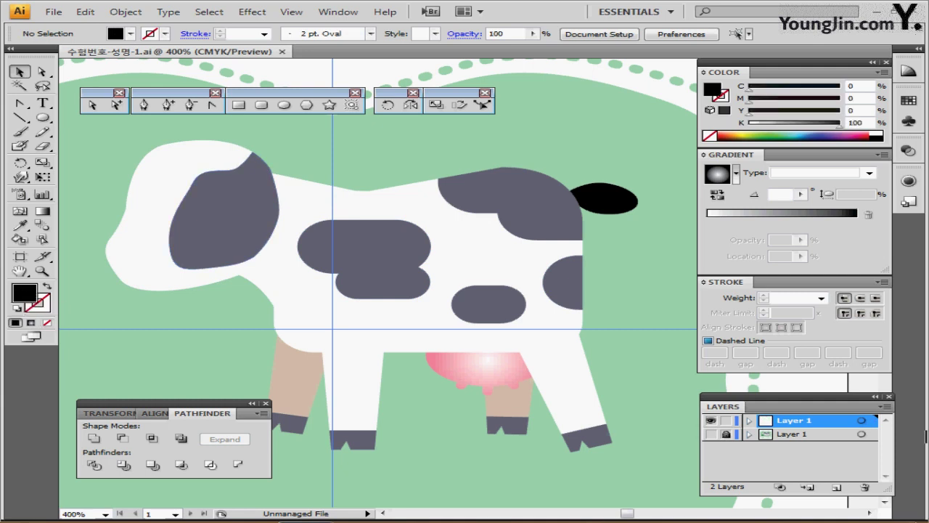
left_click(283, 105)
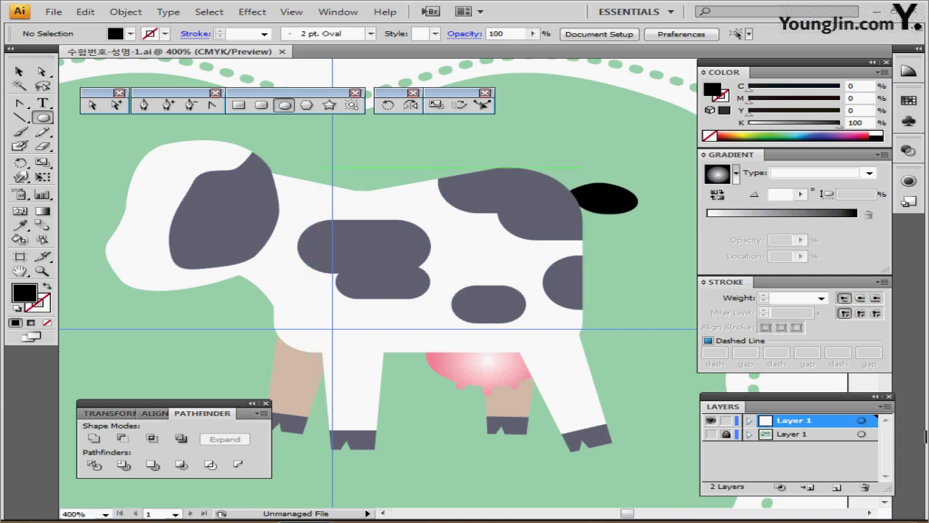
left_click(309, 152)
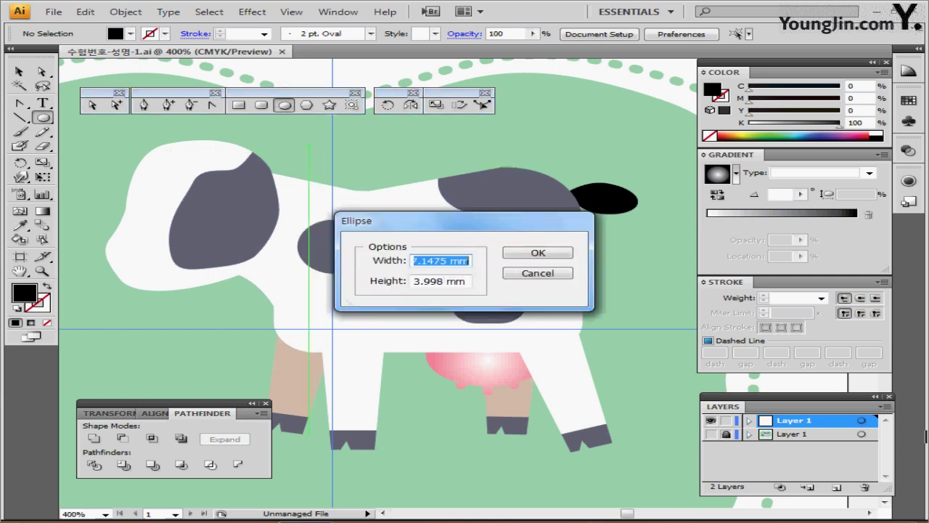
type("9")
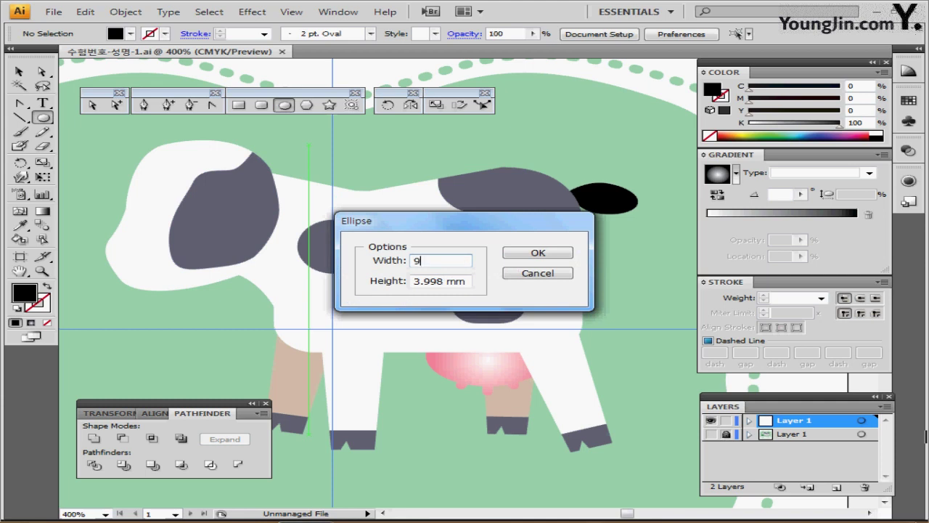
key("Tab")
type("7")
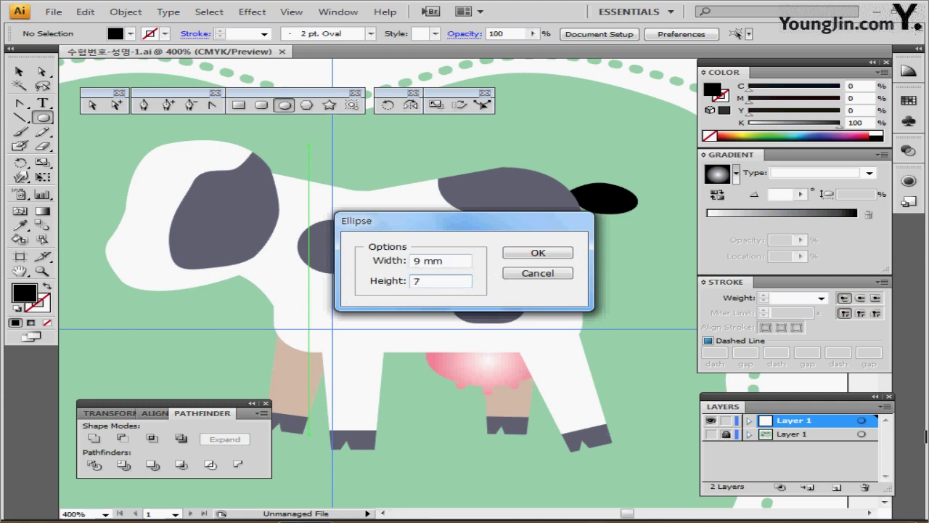
key("Return")
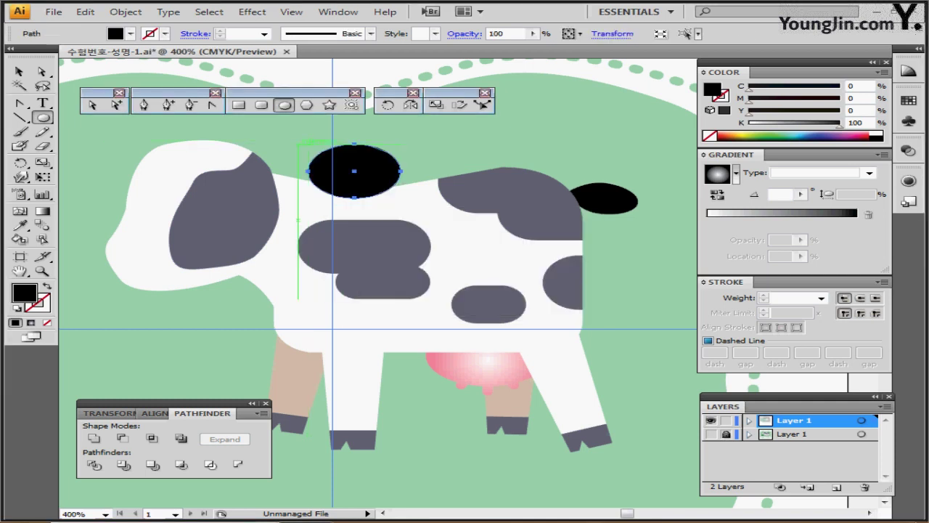
Step: Cut off the ellipse's upper half by drawing a rectangle over it and subtracting that from the ellipse
left_click(239, 104)
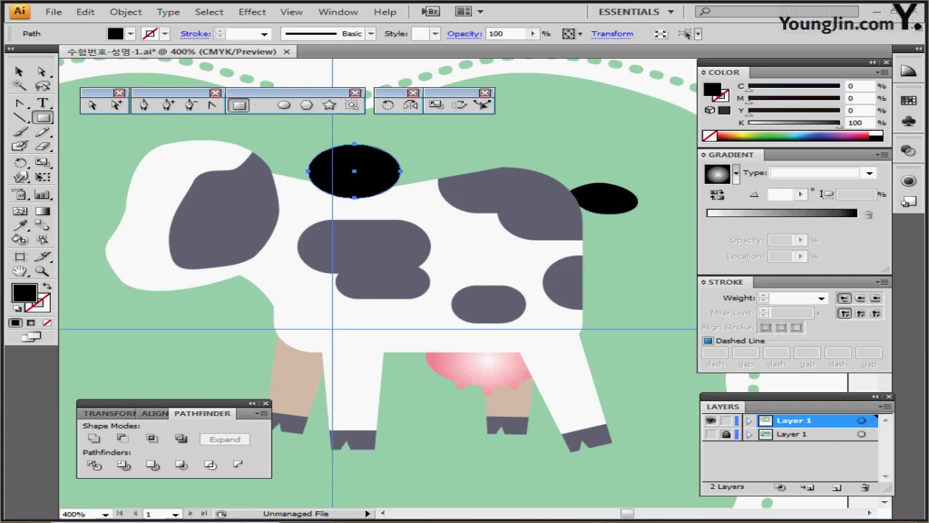
left_click_drag(294, 129, 432, 171)
left_click(385, 183, "ctrl+shift")
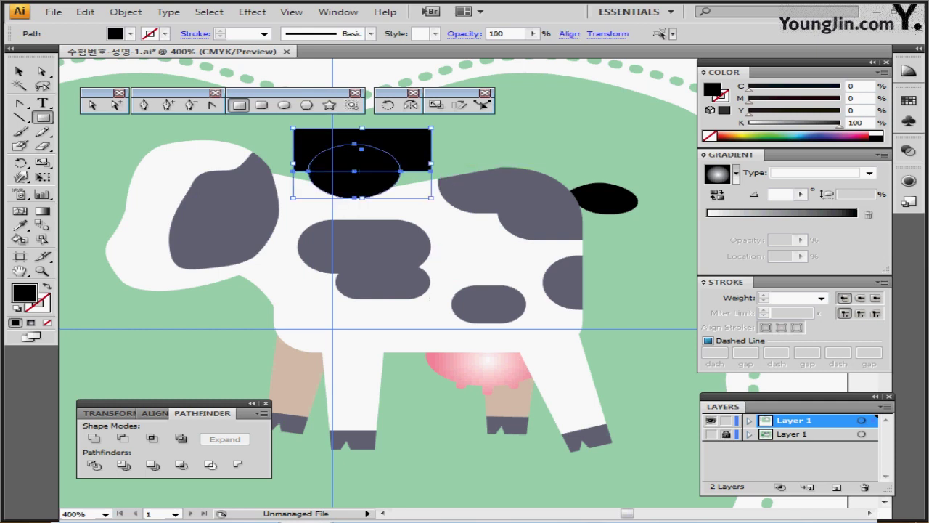
key("ctrl+shift+b")
left_click(123, 439)
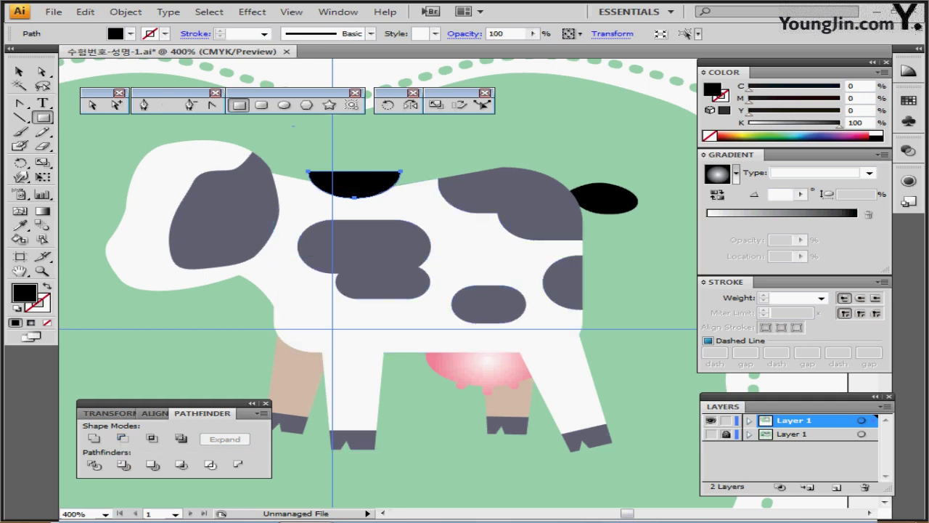
Step: Rotate the black half ellipse by -30°
double_click(388, 105)
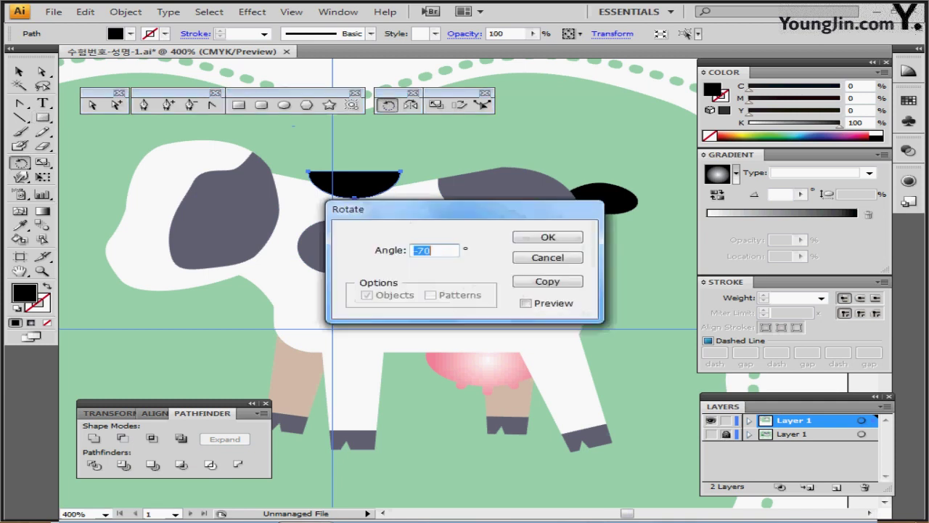
type("-30")
key("Return")
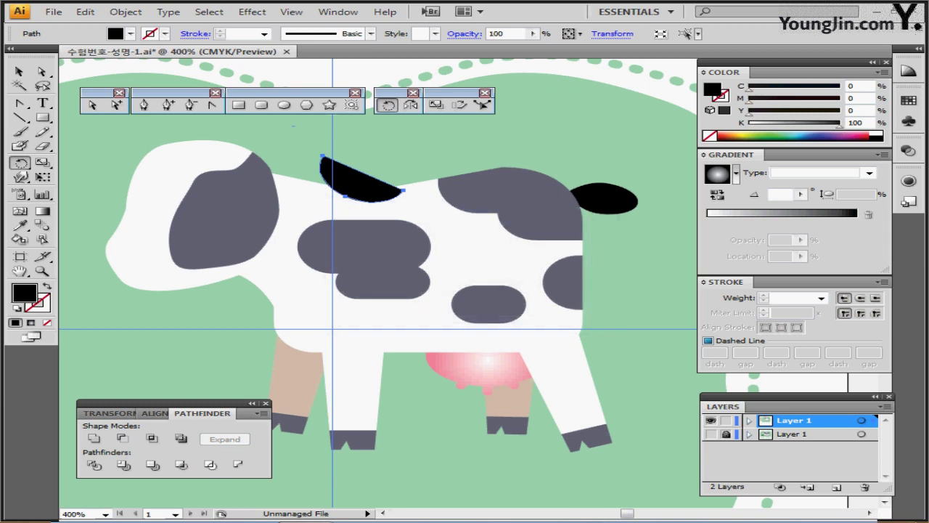
Step: Align the half ellipse with the template's ear beside the dark face patch, save the file and return to colour preview with the template hidden
key("ctrl+y")
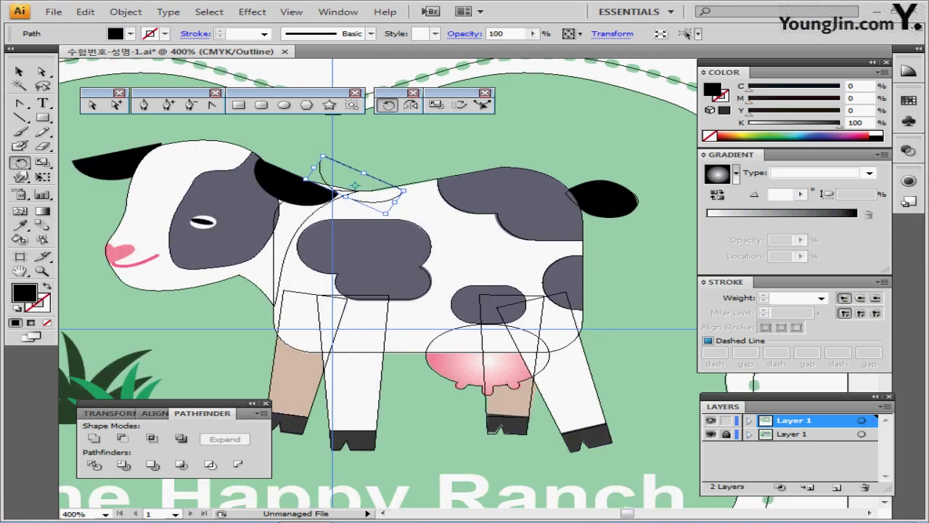
left_click(332, 187, "ctrl+shift")
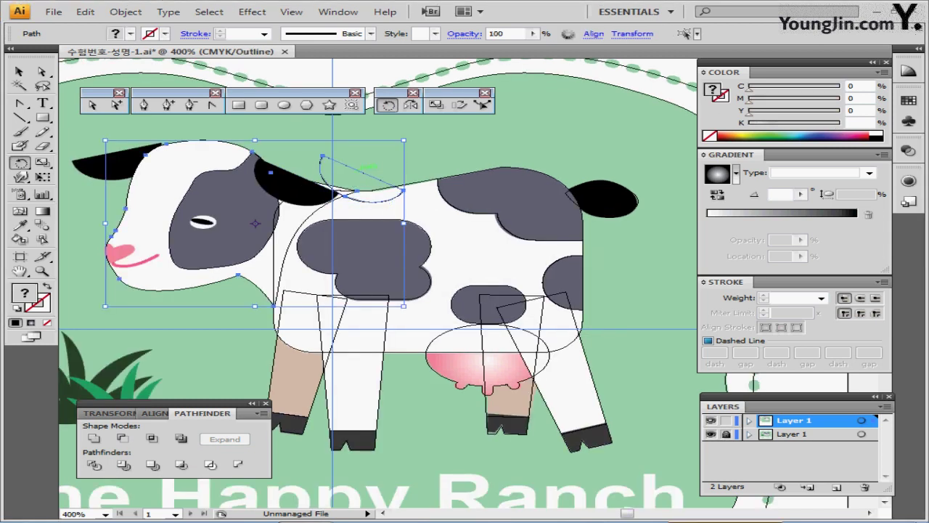
left_click(371, 168, "ctrl")
left_click_drag(390, 176, 358, 180)
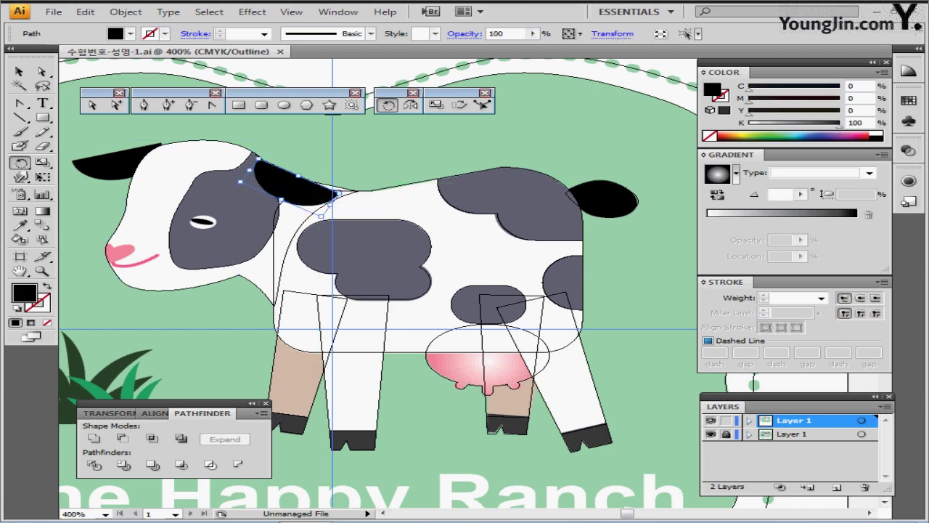
key("ctrl+y")
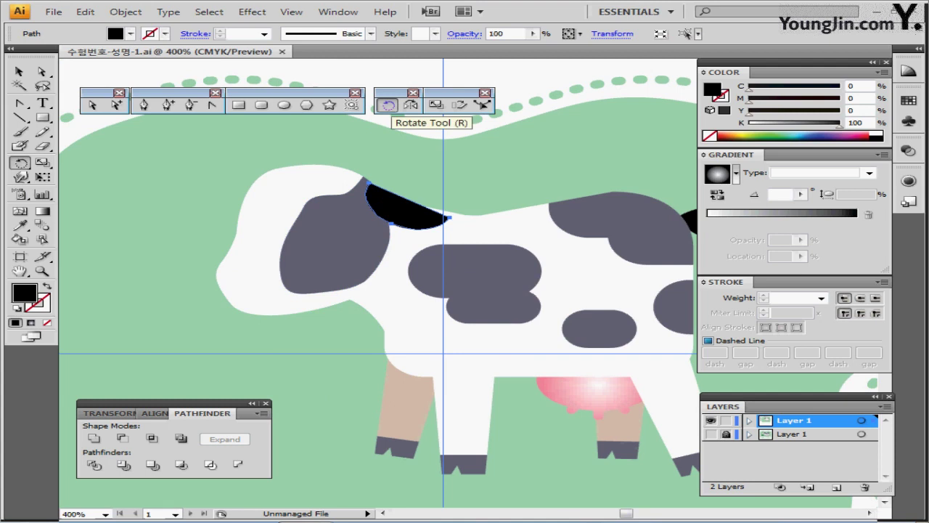
Step: Make a copy of the ear rotated by 45° and move it to the front of the cow's head
double_click(388, 105)
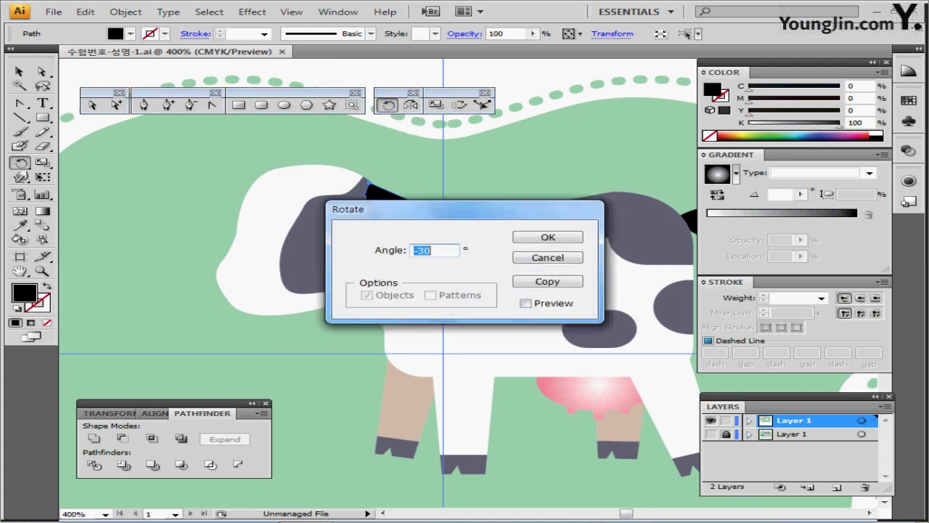
type("45")
key("Return")
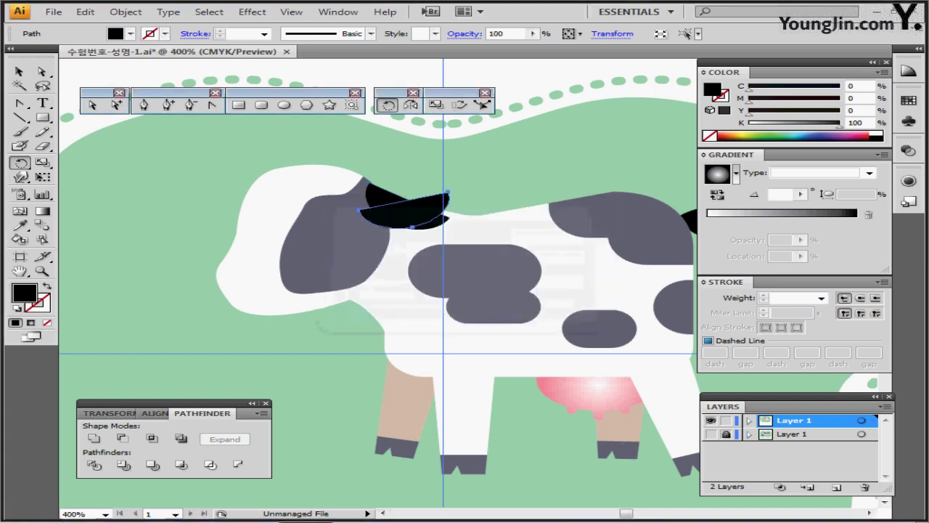
left_click_drag(406, 211, 248, 190)
Step: Align the copied ear with the front ear in the template layer, deselect it and return to colour preview with the template hidden
left_click(711, 434)
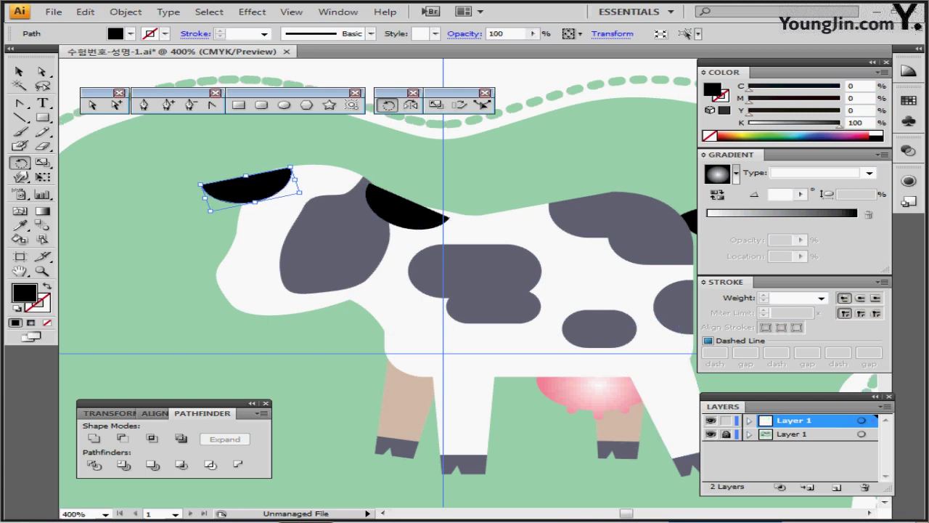
key("ctrl+y")
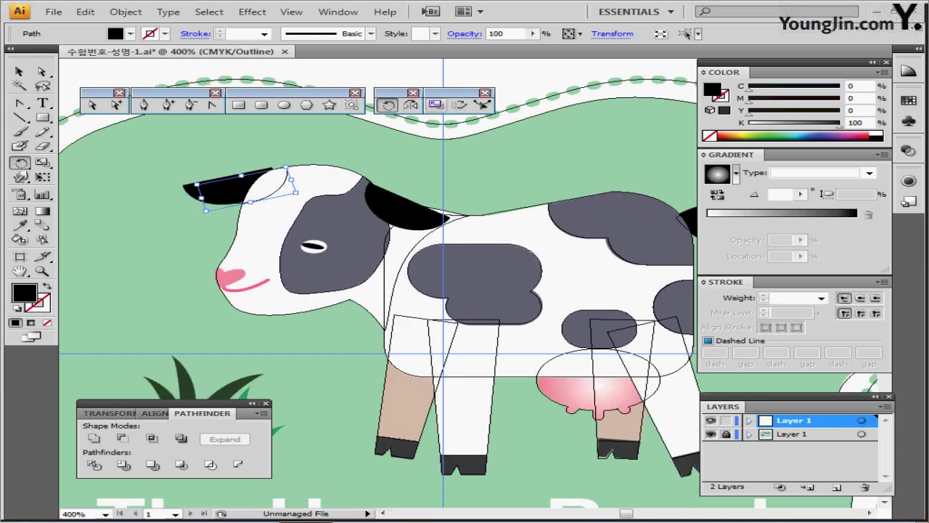
key("Left")
key("Left")
key("Left")
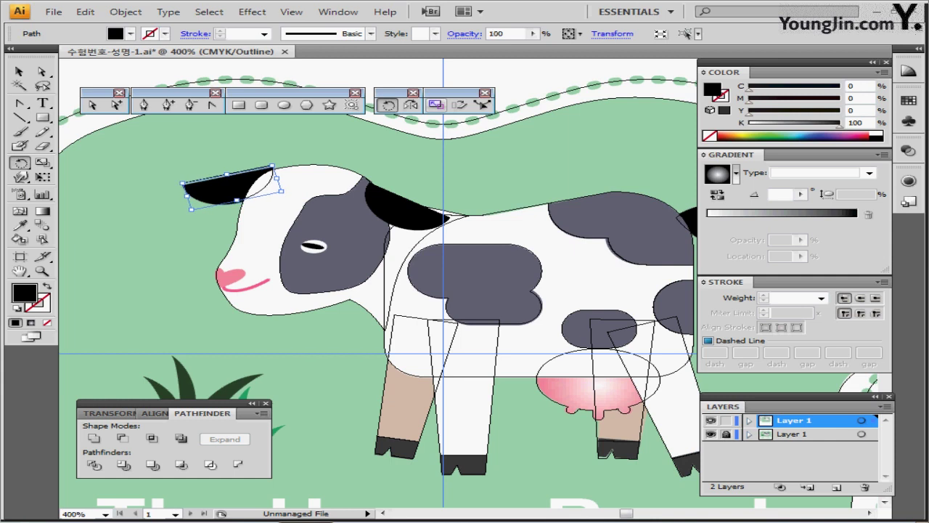
key("Left")
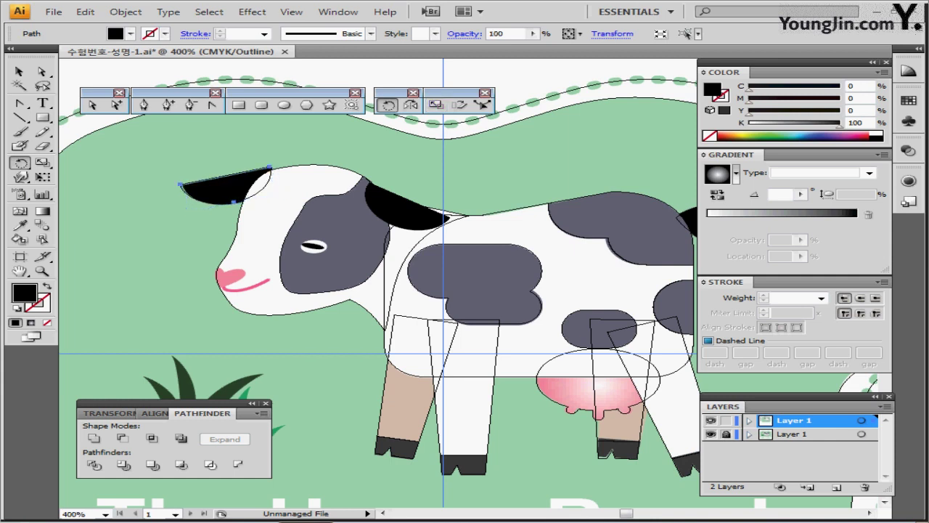
key("ctrl+shift+a")
key("ctrl+y")
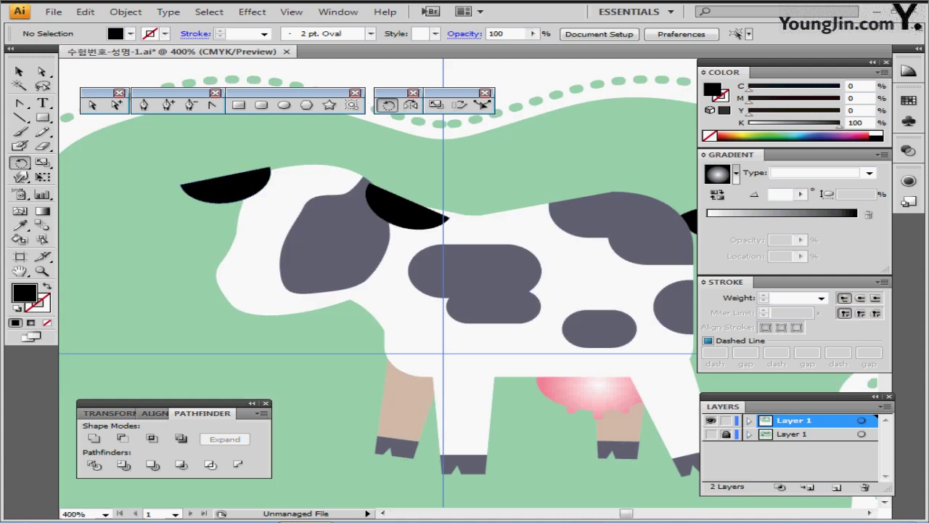
Step: Send the front ear behind the cow's head and save the file
left_click(228, 188, "ctrl")
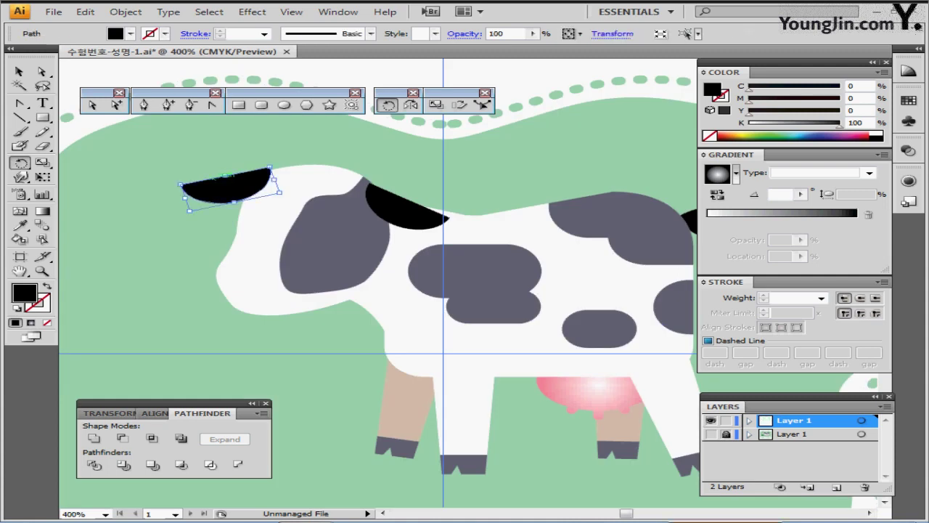
key("ctrl+[")
key("ctrl+s")
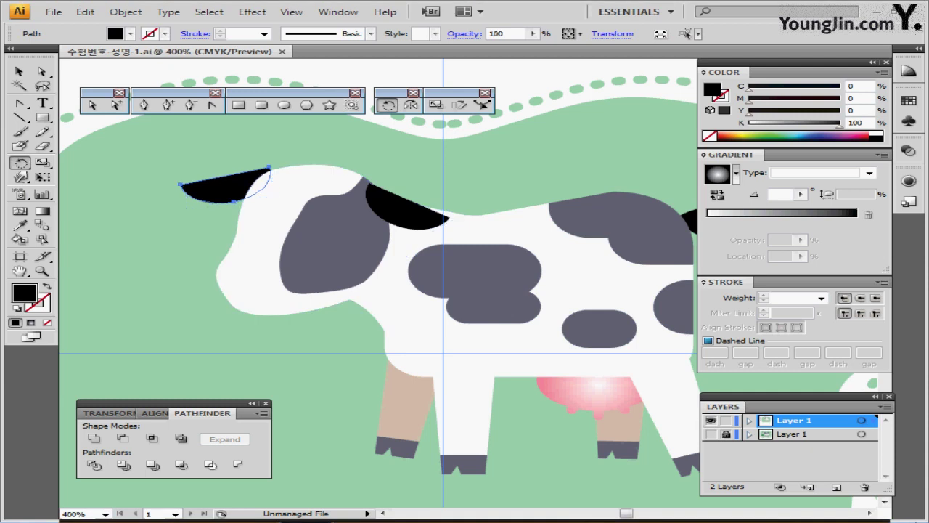
key("ctrl+z")
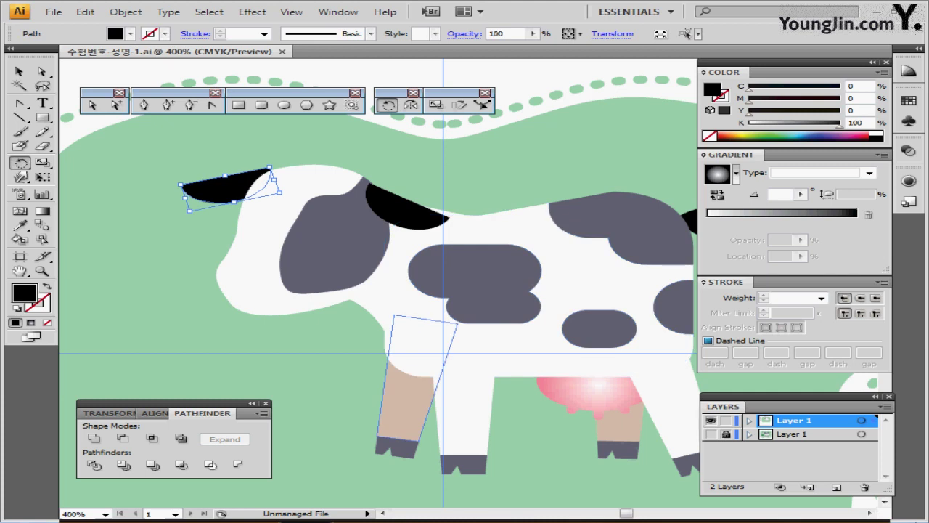
Step: Show the template in outline view and draw a white ellipse matching the white of the eye on the face patch
key("ctrl+plus")
key("ctrl+plus")
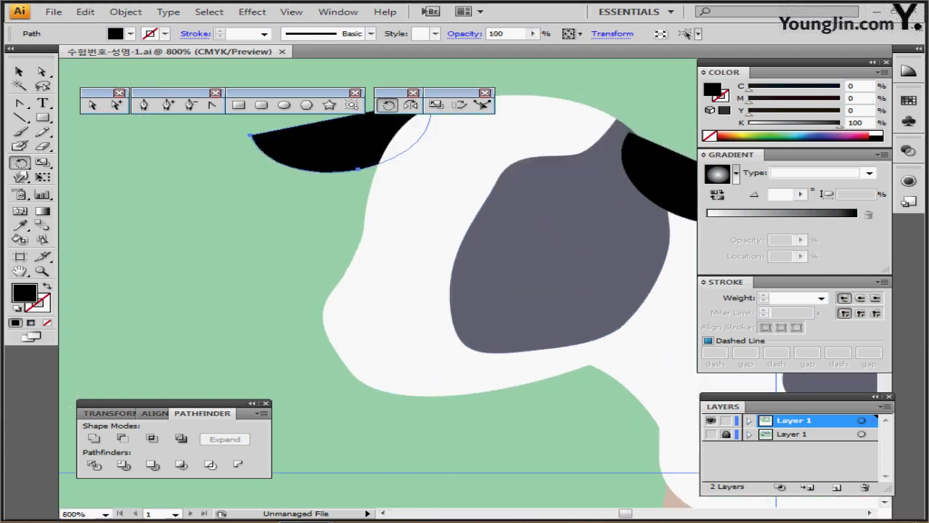
key("ctrl+plus")
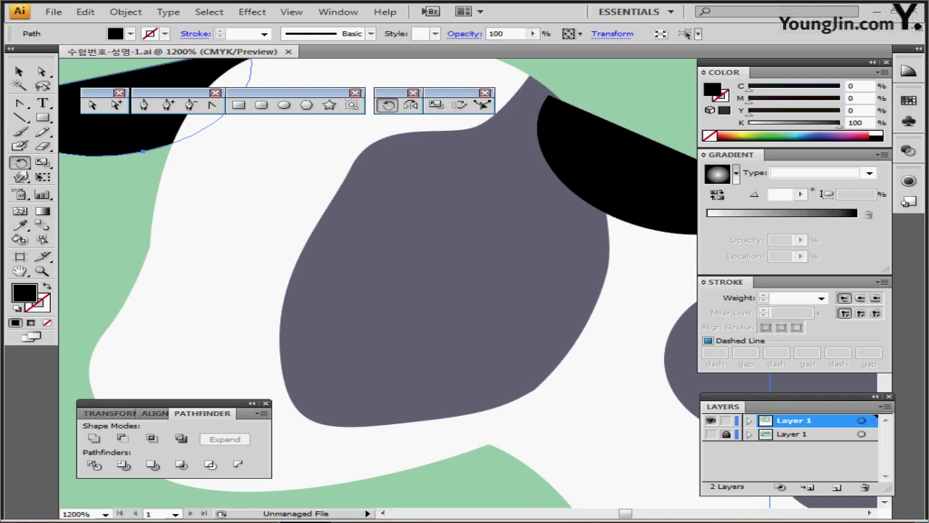
left_click(710, 434)
key("ctrl+y")
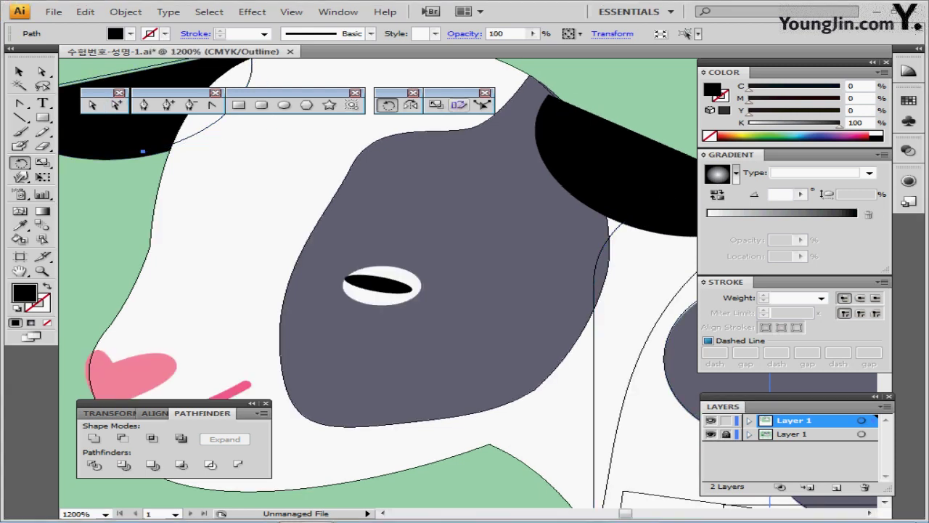
left_click(283, 104)
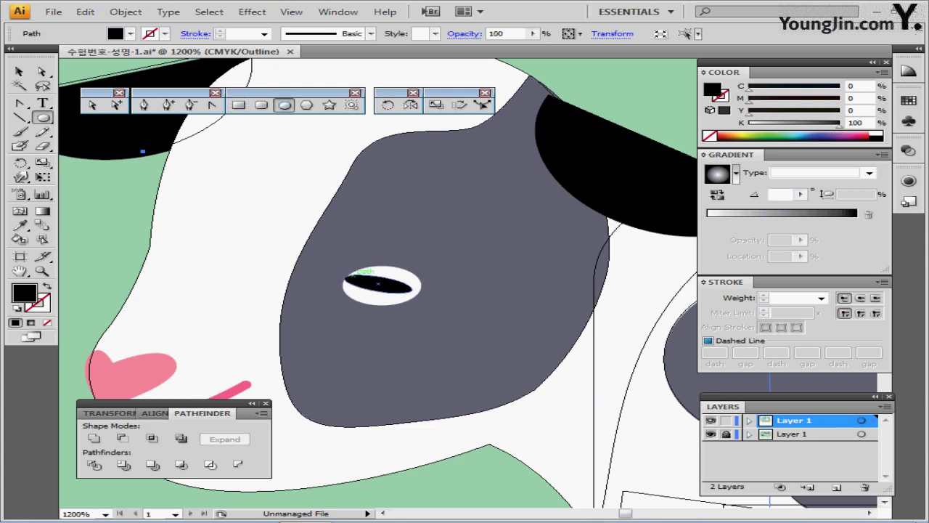
left_click_drag(382, 285, 421, 305)
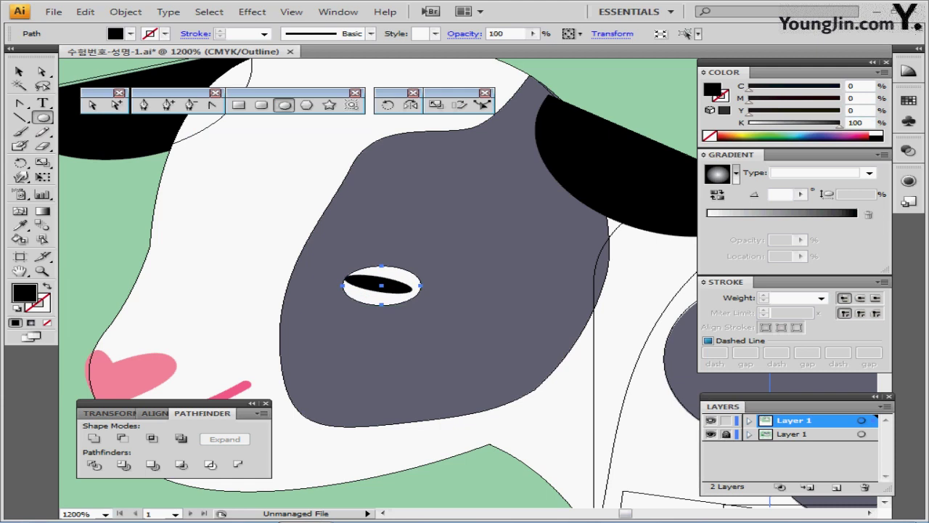
left_click(875, 132)
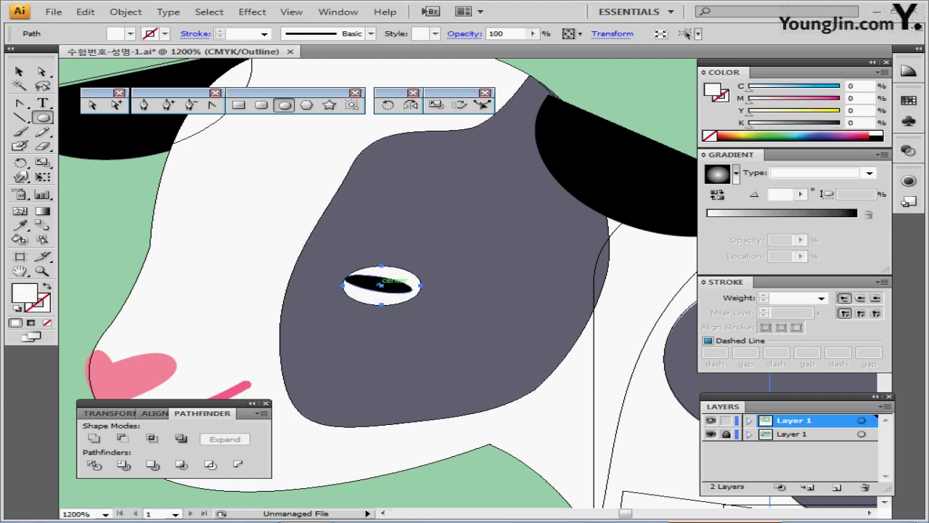
Step: Draw a narrow black ellipse for the pupil inside the white of the eye, matching the template's pupil in length
left_click_drag(378, 285, 420, 287)
left_click_drag(417, 287, 415, 288)
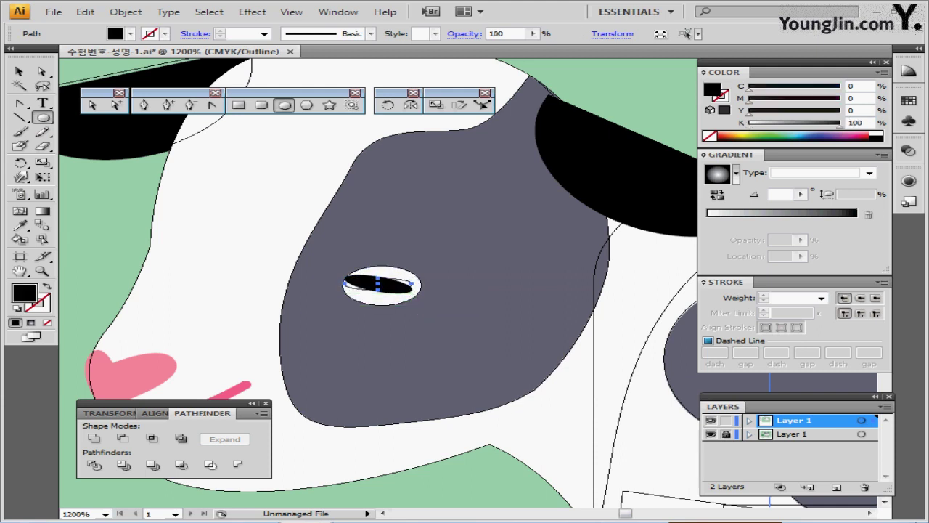
key("v")
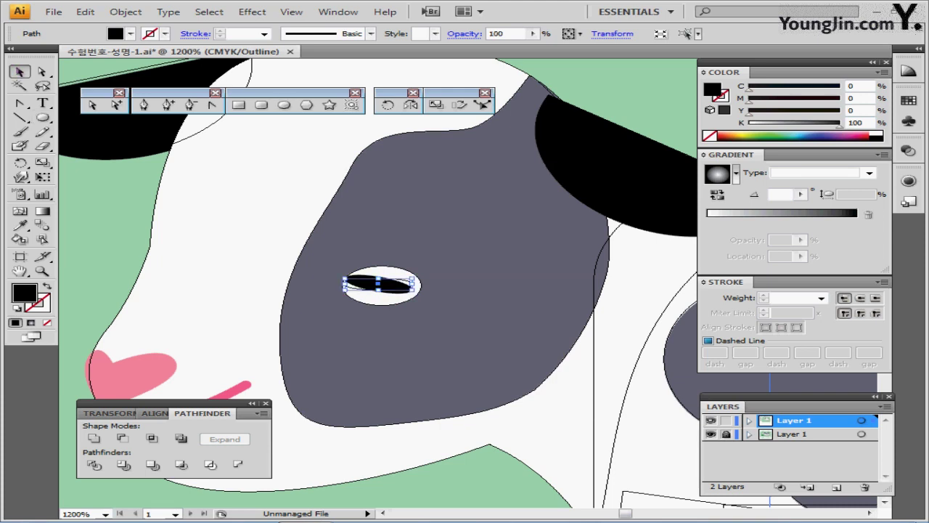
Step: Rotate the pupil slightly to match the template's tilt, return to colour preview with the template hidden and save the file
mouse_move(416, 277)
left_mouse_down()
mouse_move(432, 275)
mouse_move(424, 279)
left_mouse_up()
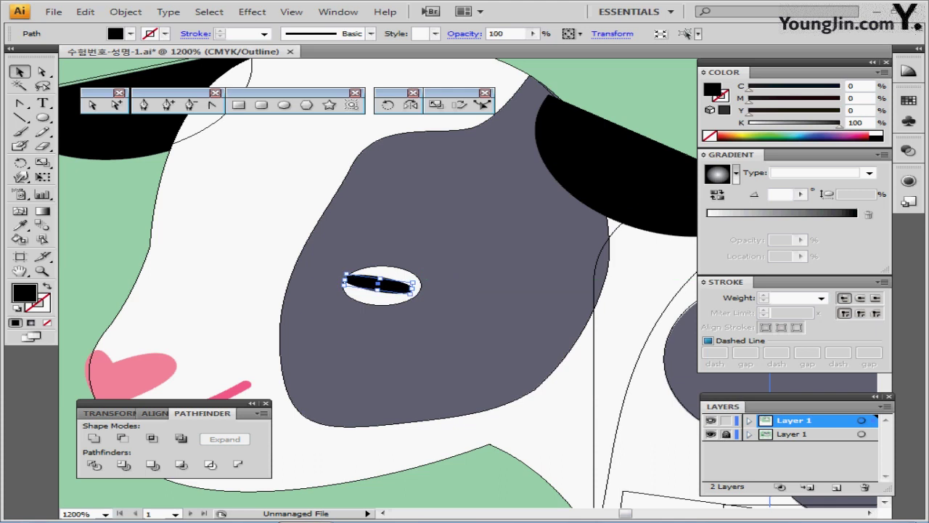
key("ctrl+y")
key("ctrl+y")
key("ctrl+y")
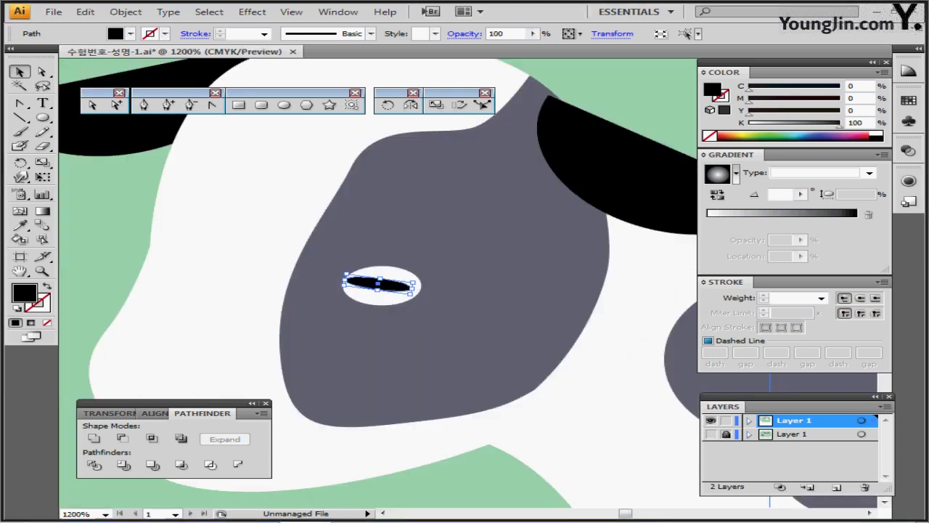
key("ctrl+minus")
key("ctrl+minus")
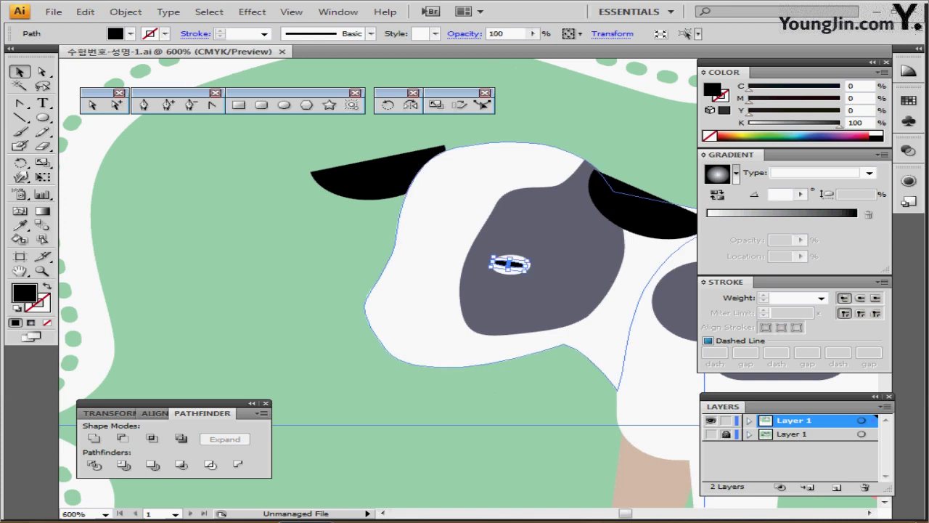
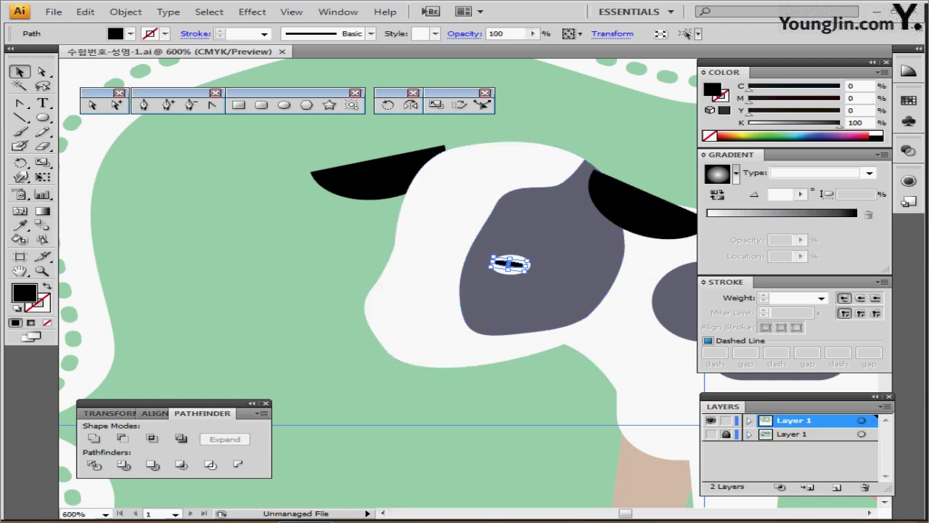
Step: Show the template in outline view at the cow's muzzle, deselect the pupil and sample the nose's pink fill
key("ctrl+plus")
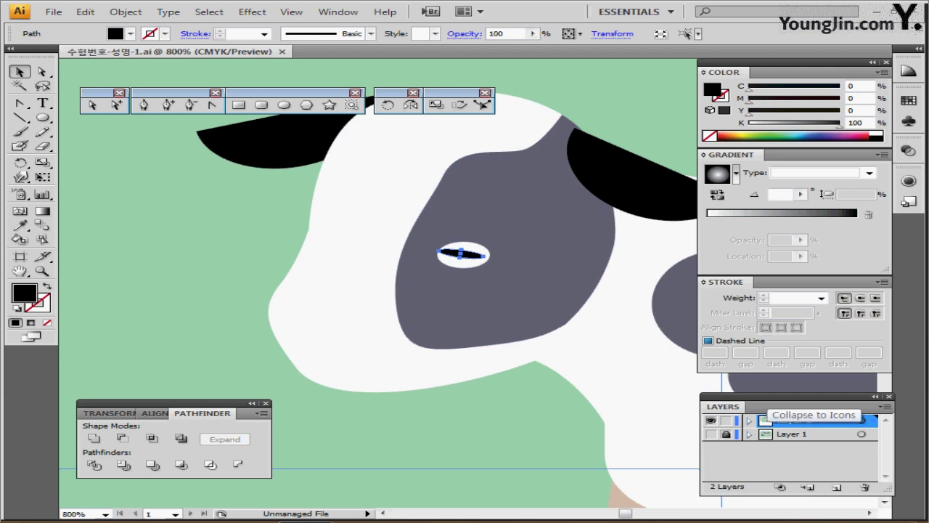
left_click(711, 434)
scroll(406, 324, "up", 2)
left_click_drag(450, 276, 406, 301)
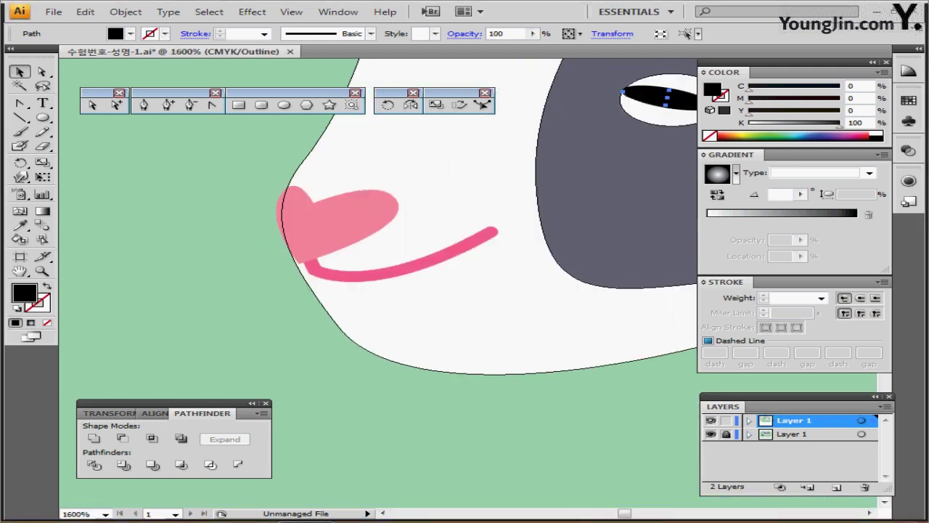
key("i")
left_click(343, 222)
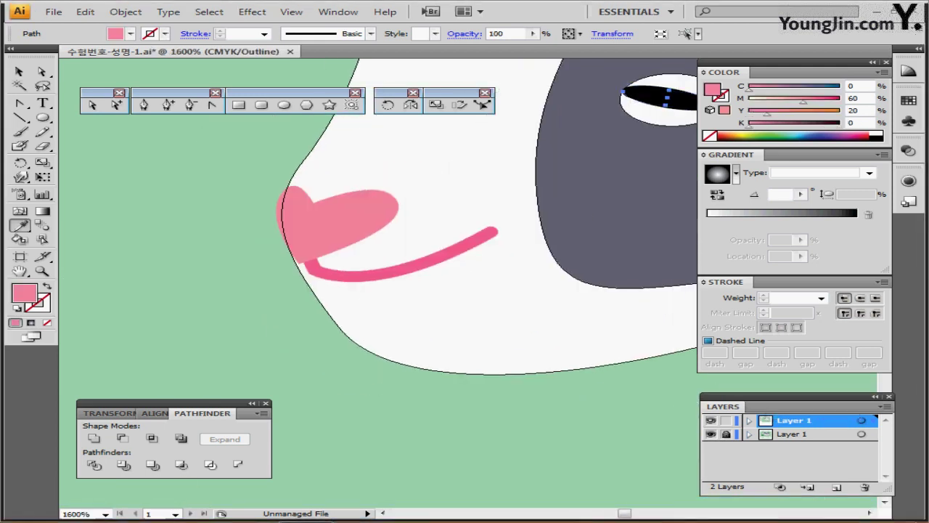
key("ctrl+z")
key("ctrl+shift+a")
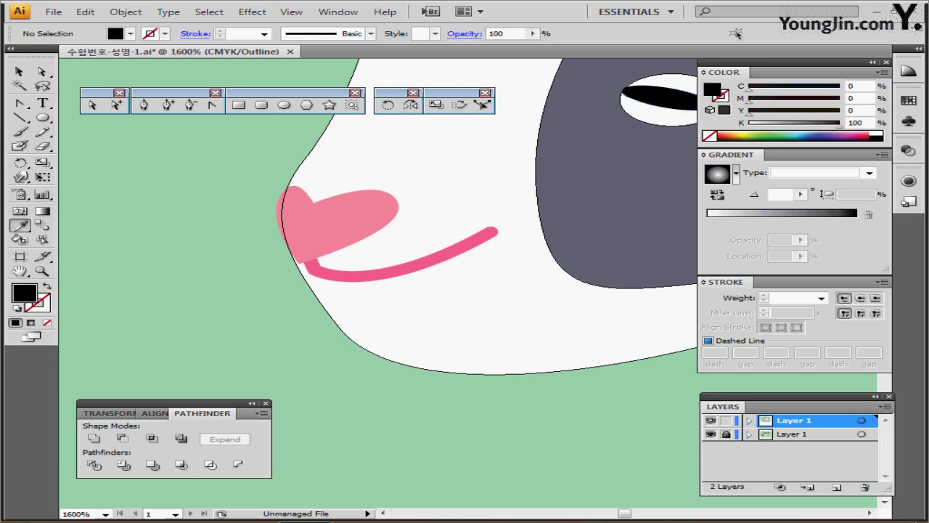
Step: Draw the closed heart-shaped nose with the Pen tool, tracing the pink nose in the template
key("p")
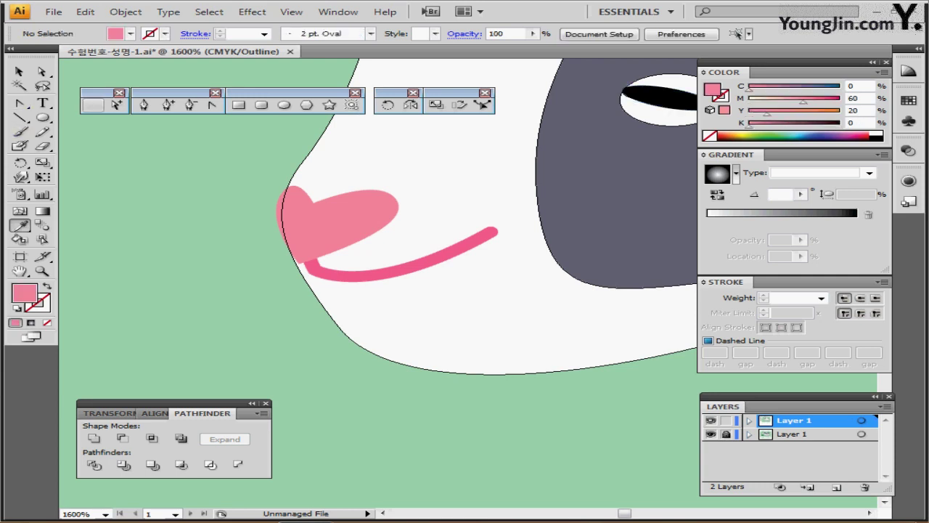
left_click(299, 262)
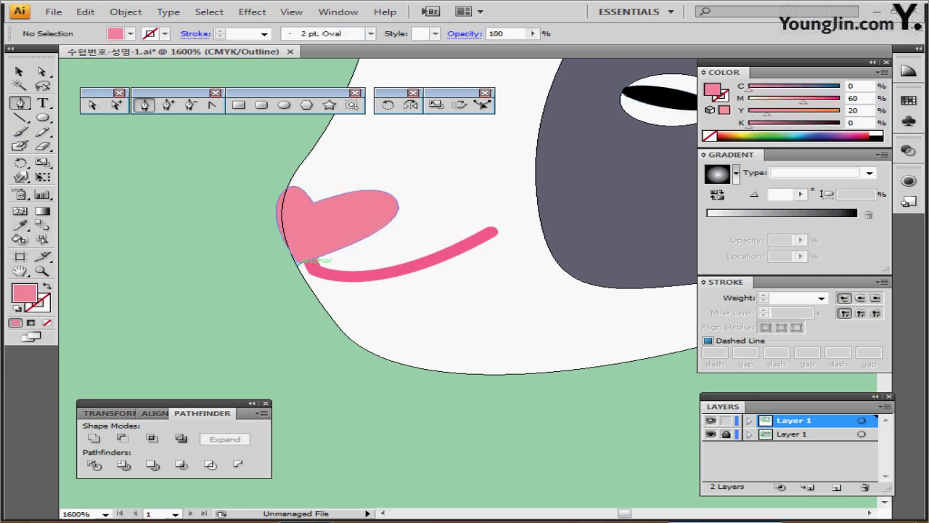
left_click_drag(299, 187, 326, 229)
left_click_drag(298, 262, 307, 235)
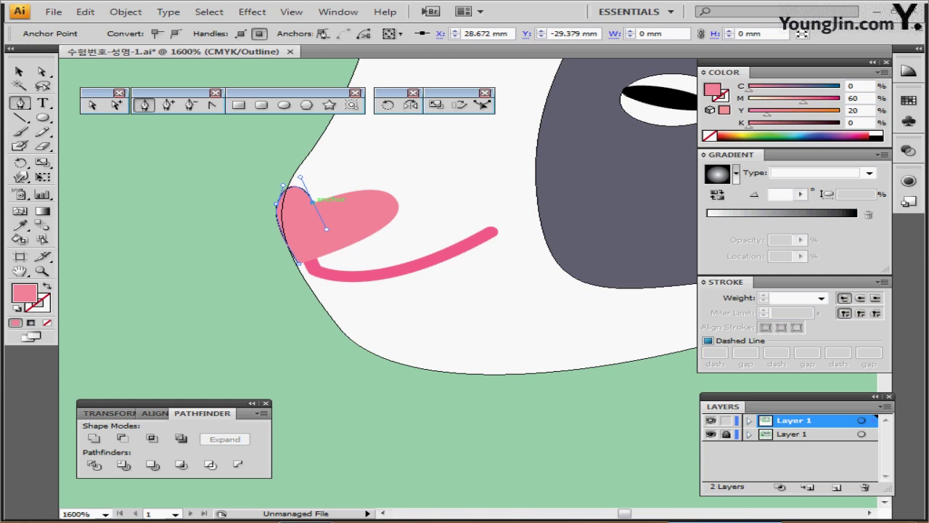
left_click(313, 202)
left_click_drag(396, 191, 415, 223)
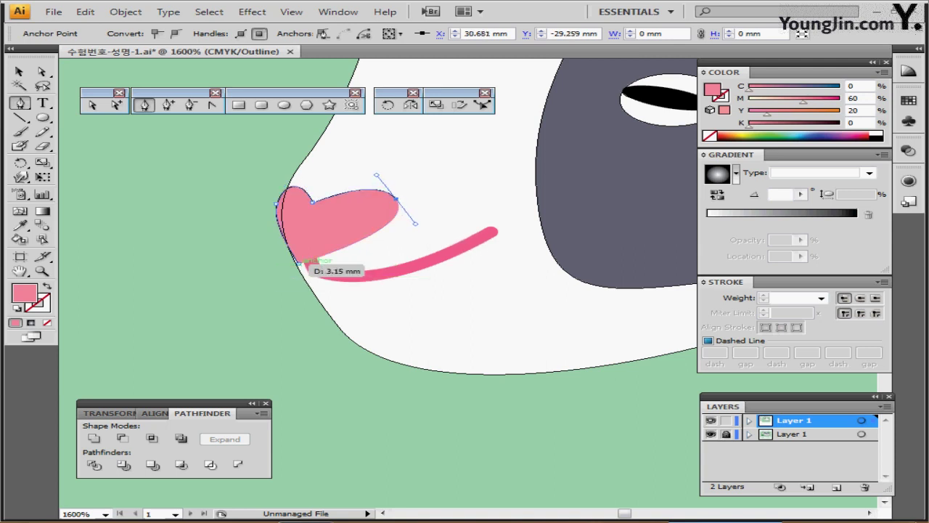
left_click_drag(297, 262, 331, 254)
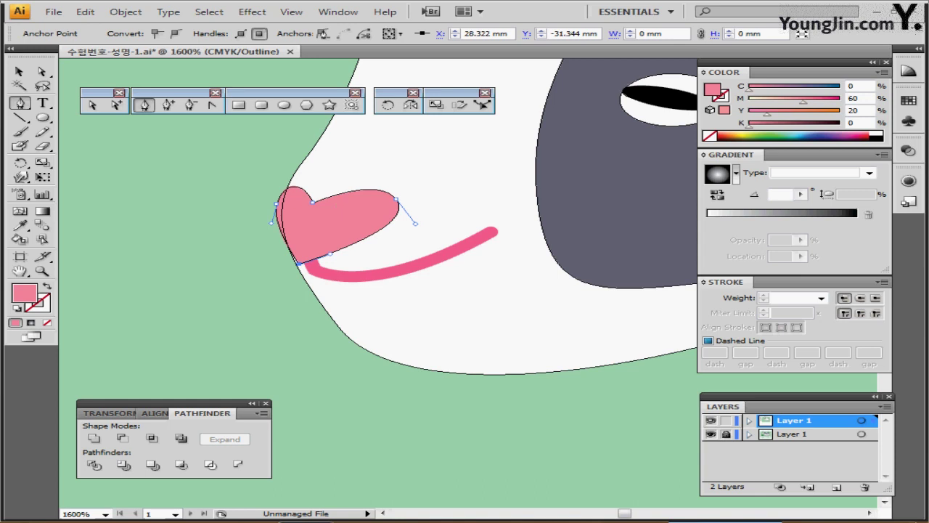
Step: Draw the open mouth line from the nose along the template's curve, and return to colour preview with the template hidden
left_click(306, 253)
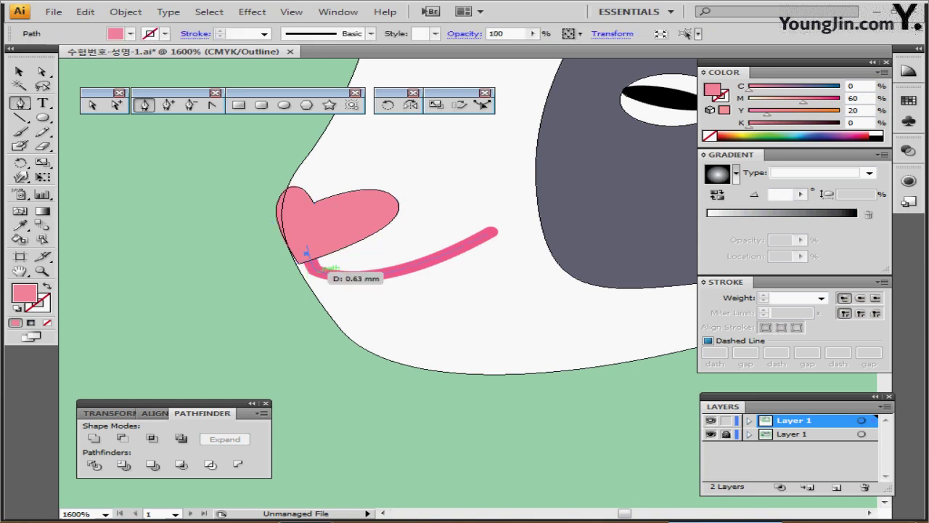
left_click(314, 268)
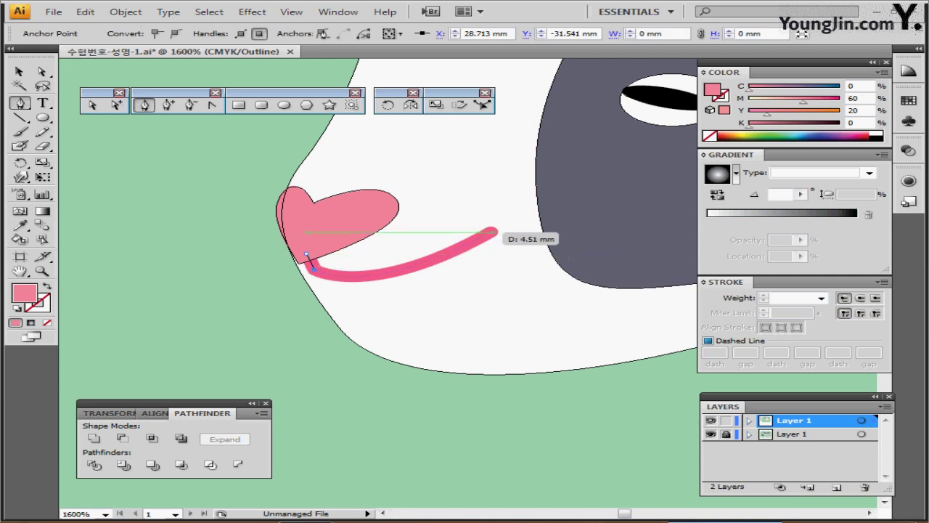
left_click_drag(490, 231, 590, 170)
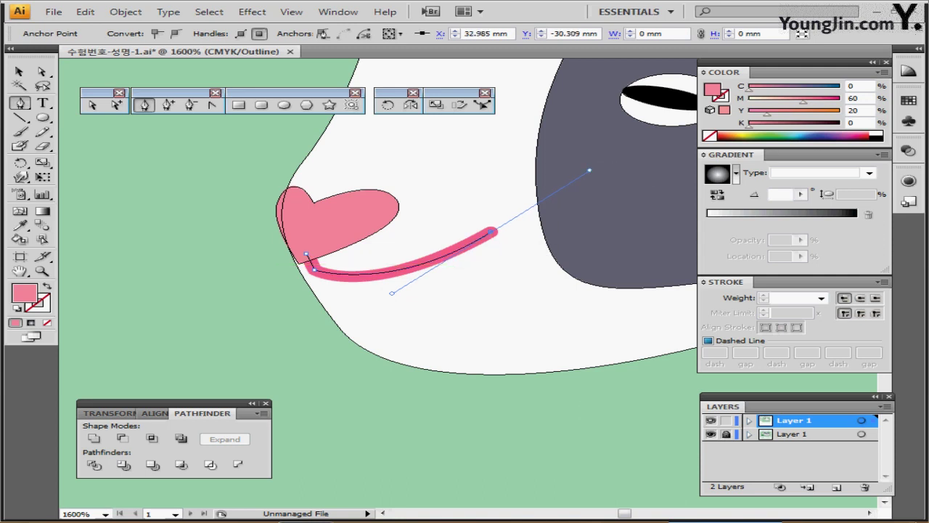
left_click(711, 434)
key("ctrl+y")
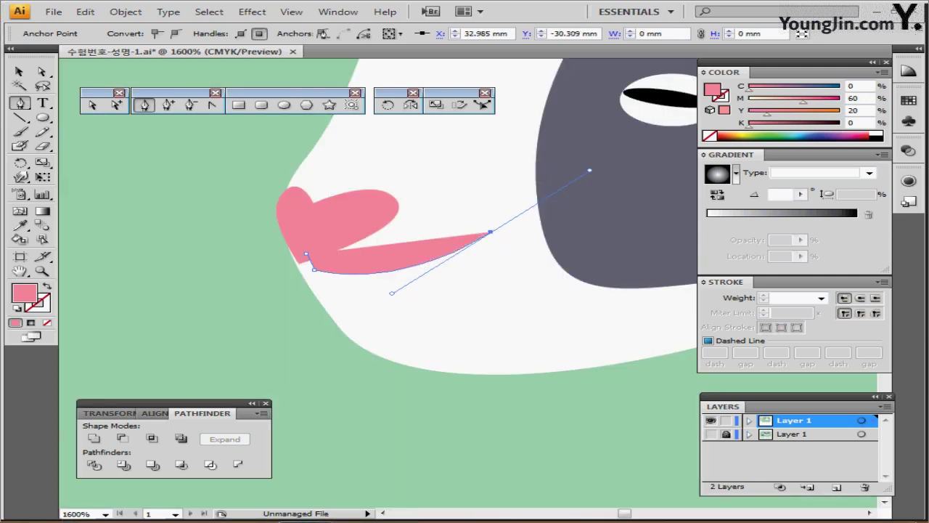
Step: Give the mouth line no fill and the 1 pt dark pink stroke (M 80, Y 20) sampled from the outlined colour swatch
key("ctrl+minus")
key("ctrl+minus")
key("ctrl+minus")
left_click_drag(595, 101, 333, 322)
key("i")
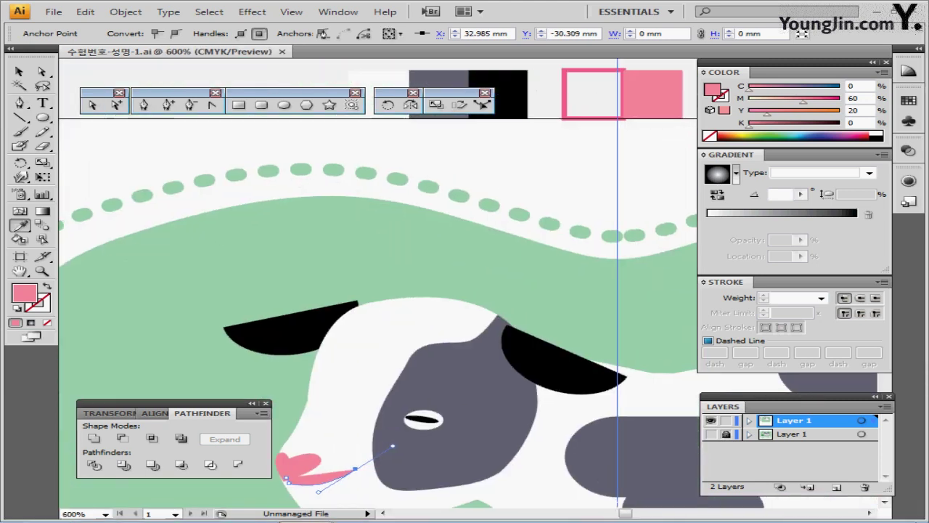
key("shift+x")
left_click_drag(501, 346, 527, 166)
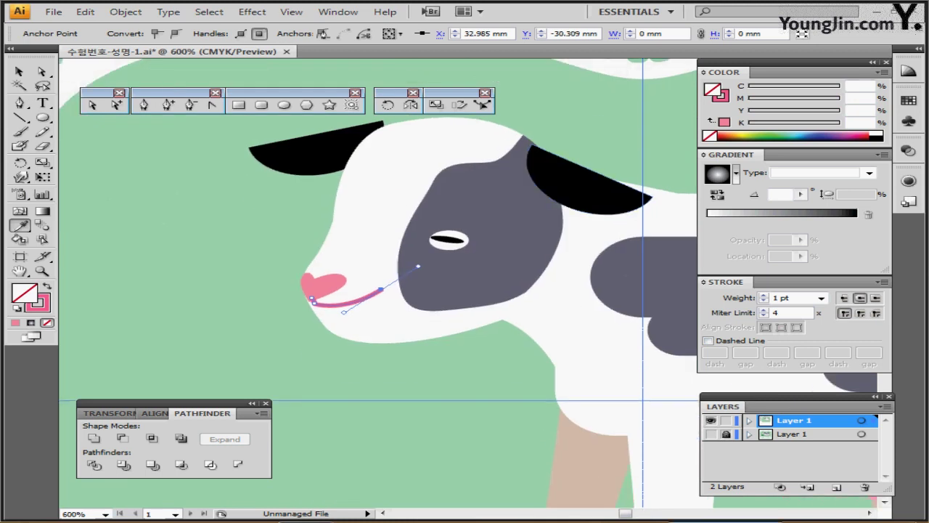
key("x")
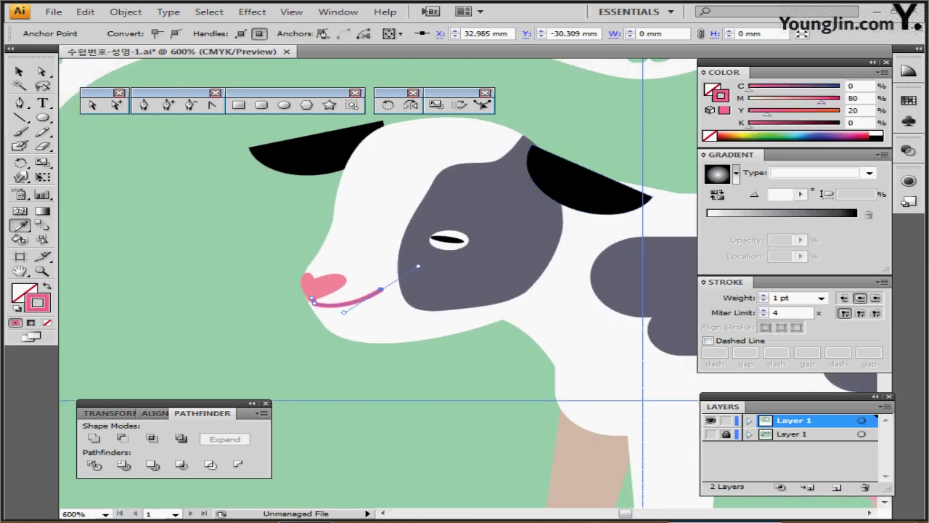
double_click(730, 155)
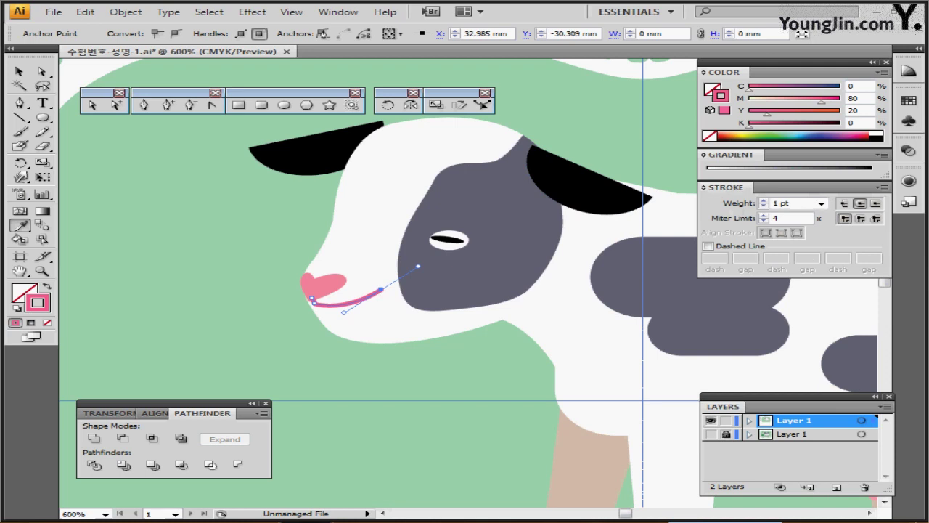
double_click(781, 203)
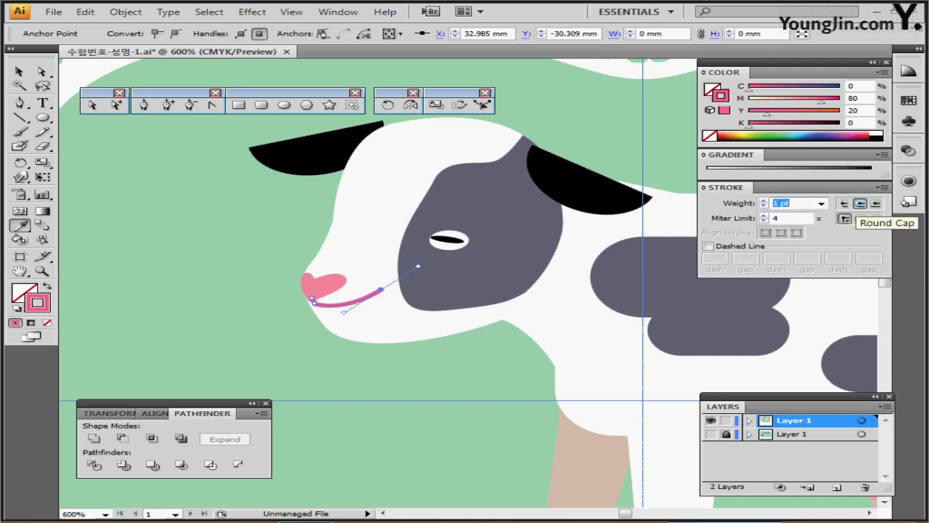
key("ctrl+space")
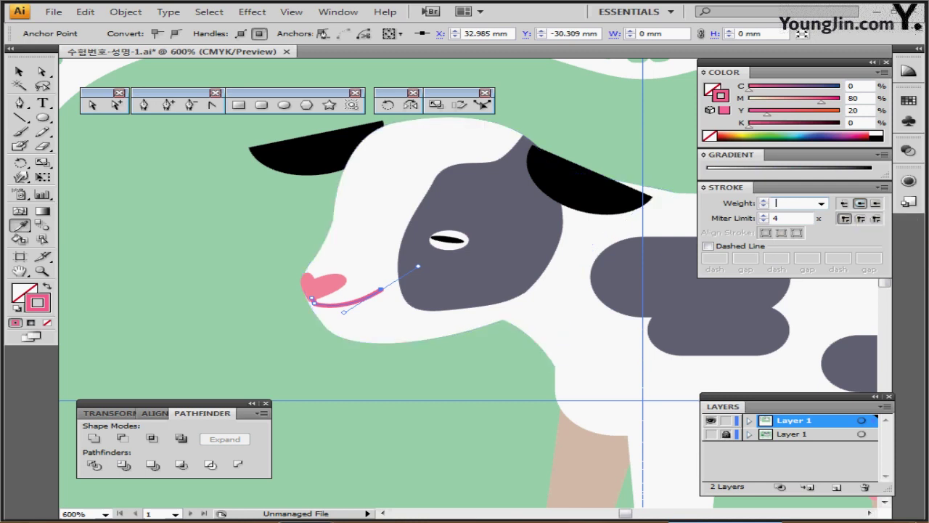
left_click(371, 341, "ctrl")
left_click_drag(371, 341, 263, 366)
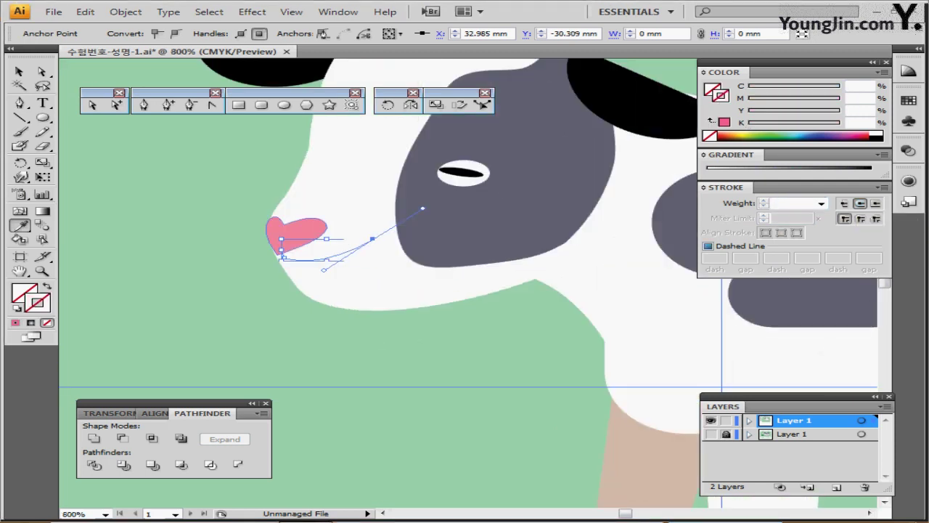
key("ctrl+z")
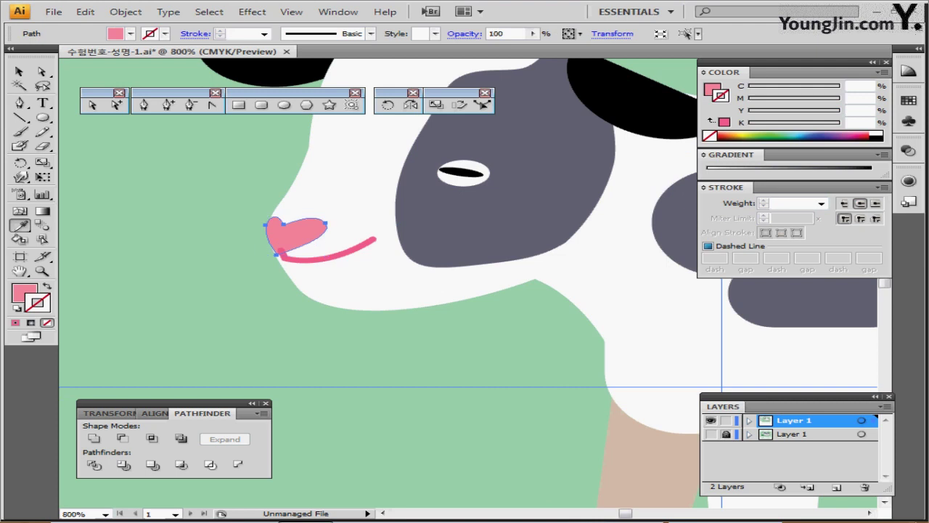
Step: Bring the pink nose in front of the mouth line and save the file
key("ctrl+shift+bracketright")
key("ctrl+minus")
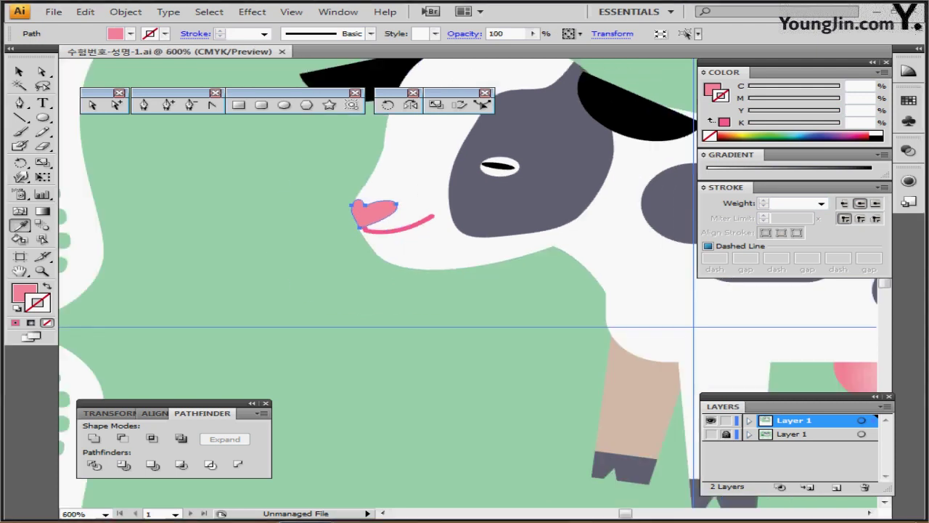
left_click_drag(508, 283, 381, 354)
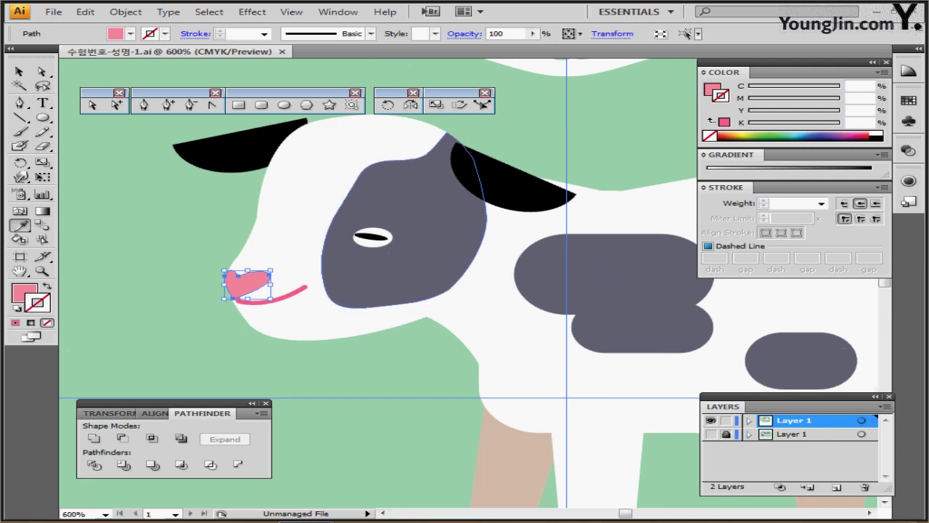
key("ctrl+minus")
key("ctrl+minus")
left_click_drag(548, 412, 528, 394)
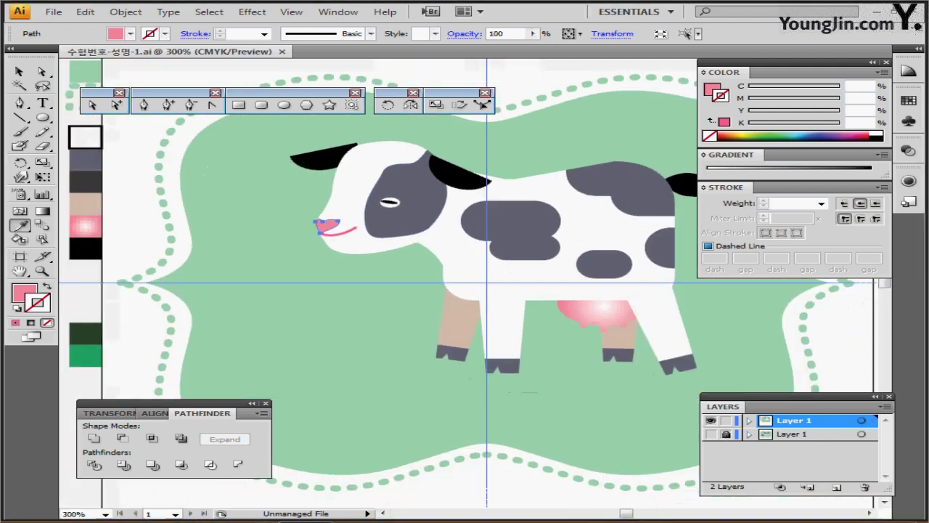
key("ctrl+shift+b")
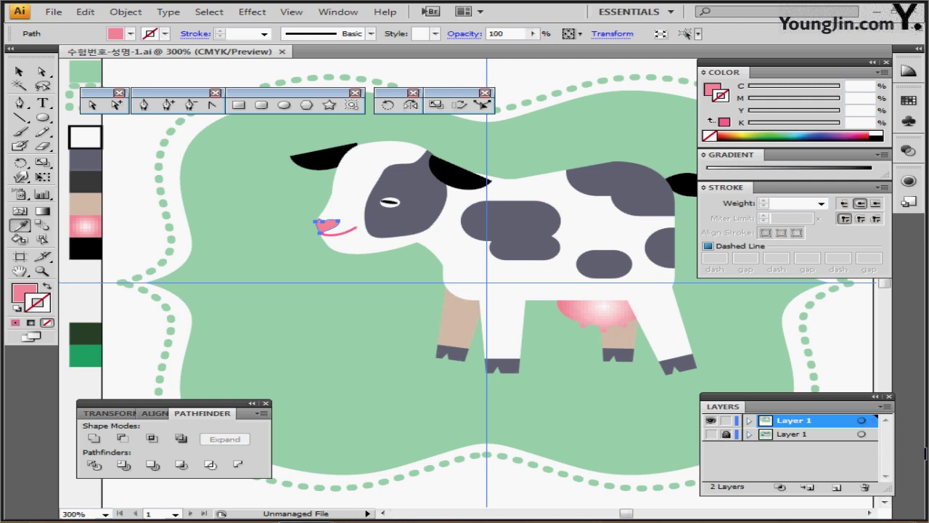
Step: Show and unlock the template layer, copy its dark green grass tuft, lock the layer again and make the drawing layer active
left_click(710, 433)
left_click(726, 434)
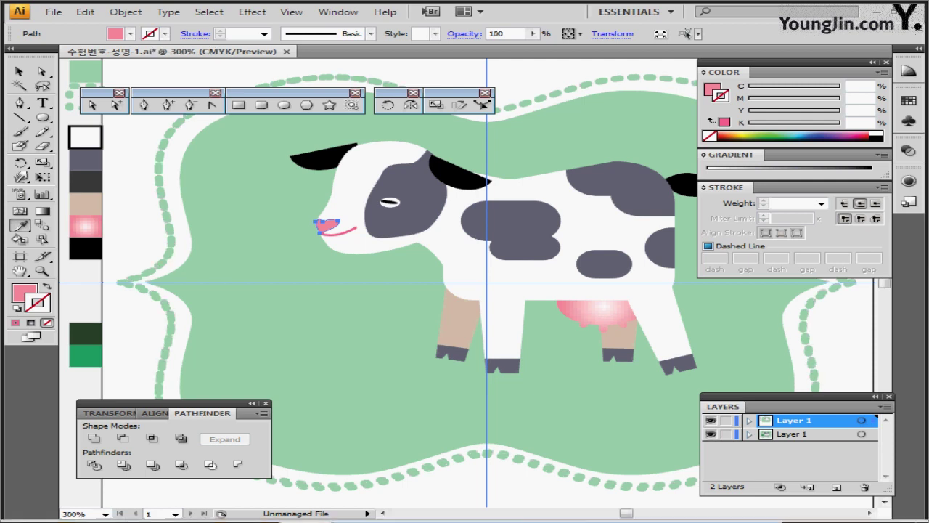
key("ctrl+y")
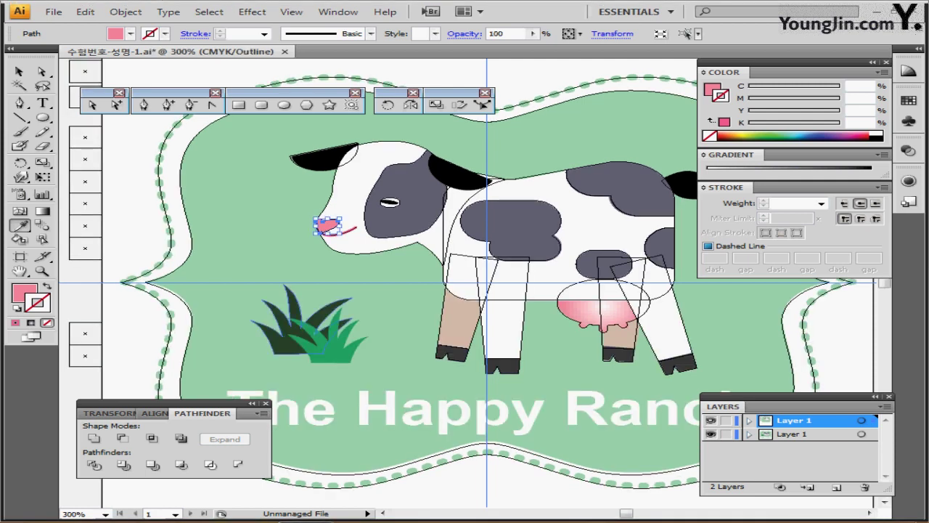
left_click(293, 338, "ctrl")
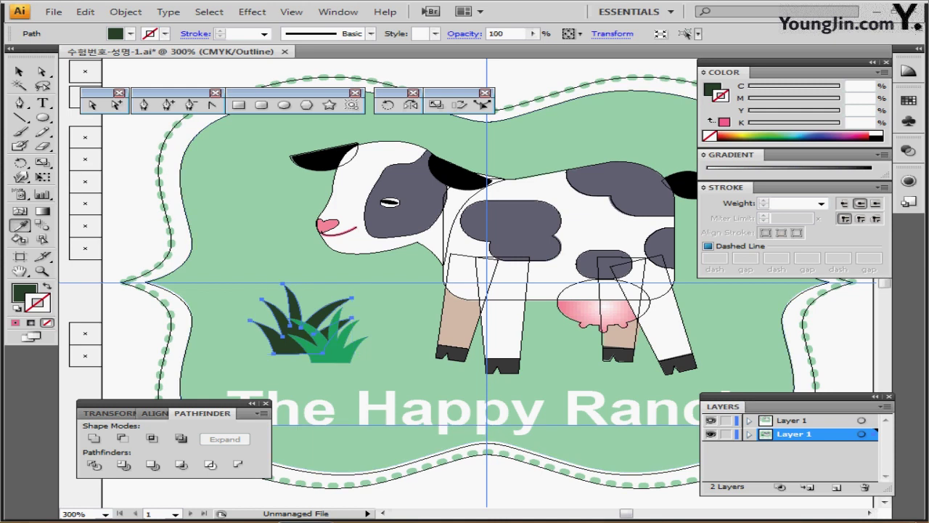
left_click(725, 434)
left_click(794, 420)
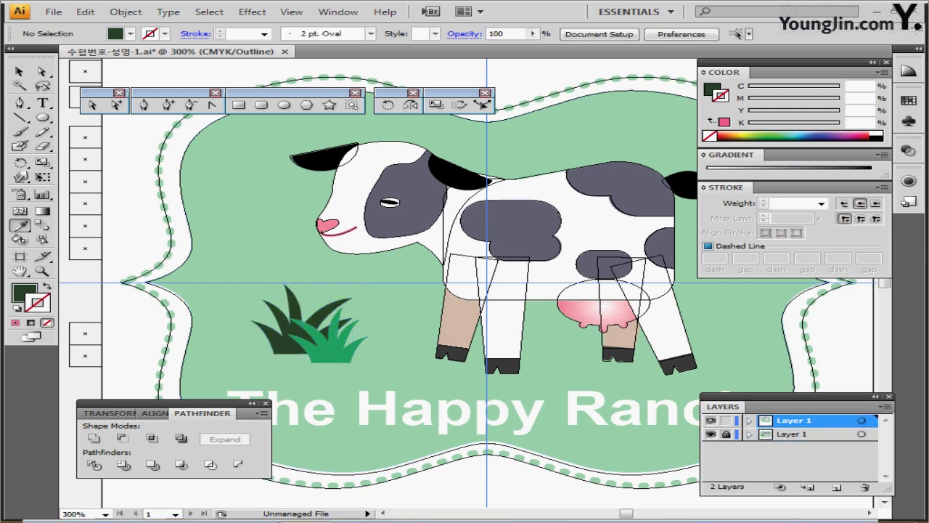
Step: Return to colour preview with the template hidden and paste the dark green grass tuft in place on the drawing layer
left_click(711, 420, "ctrl")
left_click(711, 434)
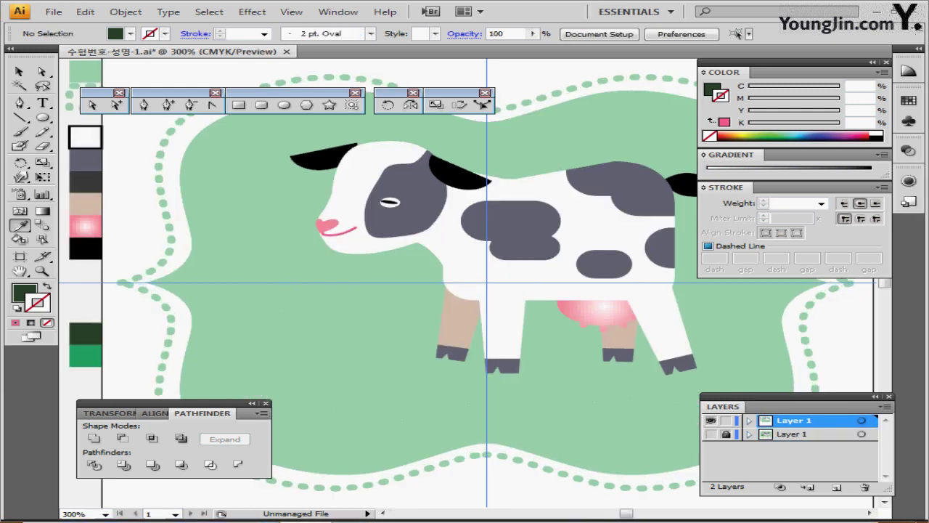
key("ctrl+f")
left_click(360, 346, "ctrl")
left_click(428, 300, "ctrl")
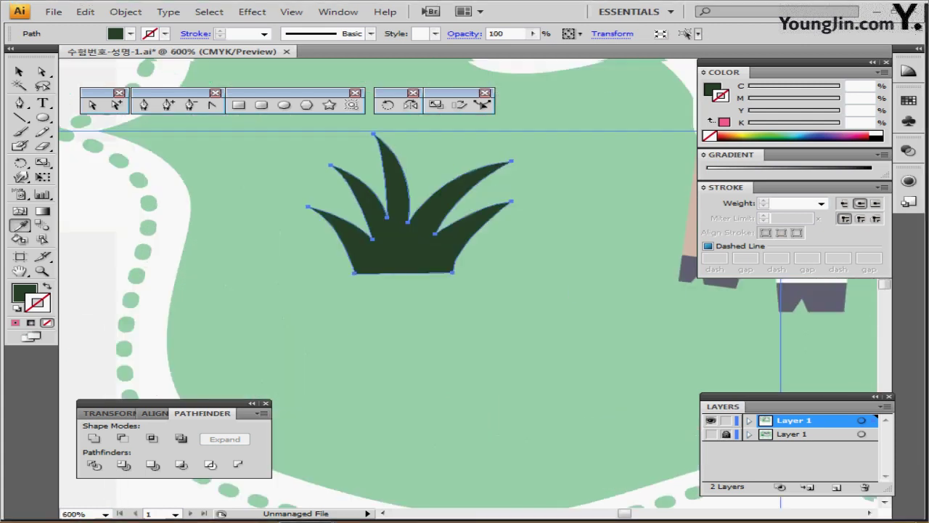
Step: Make a uniformly scaled 80% copy of the dark green grass tuft
left_click_drag(429, 300, 312, 365)
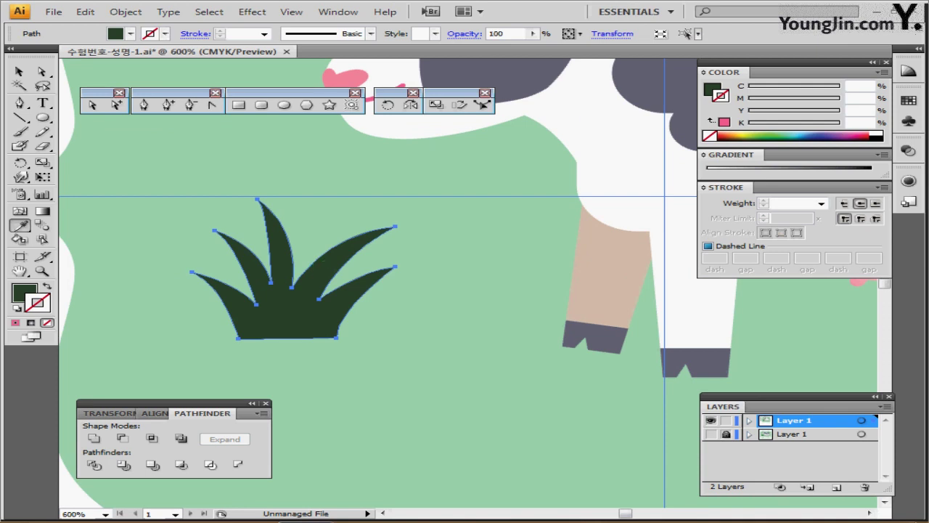
key("s")
key("Return")
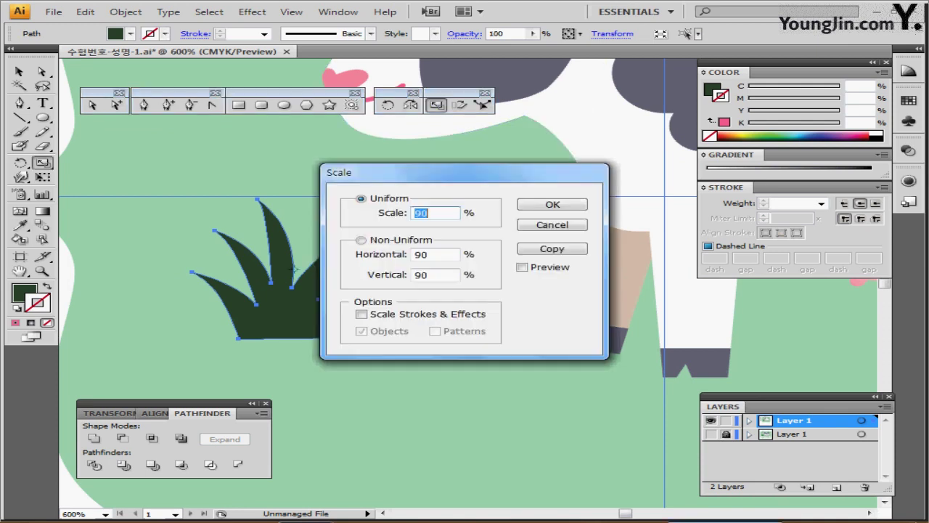
type("80")
key("Return")
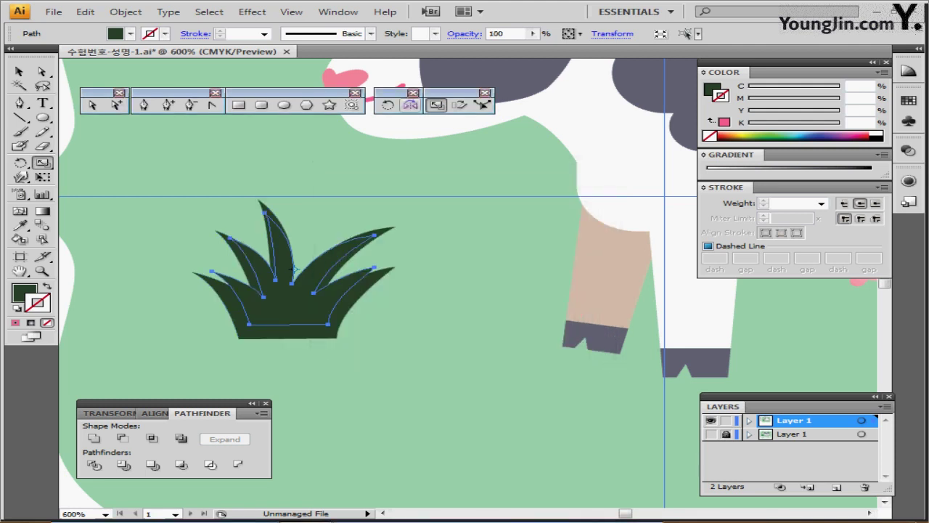
Step: Reflect the smaller grass tuft across the vertical axis
double_click(410, 105)
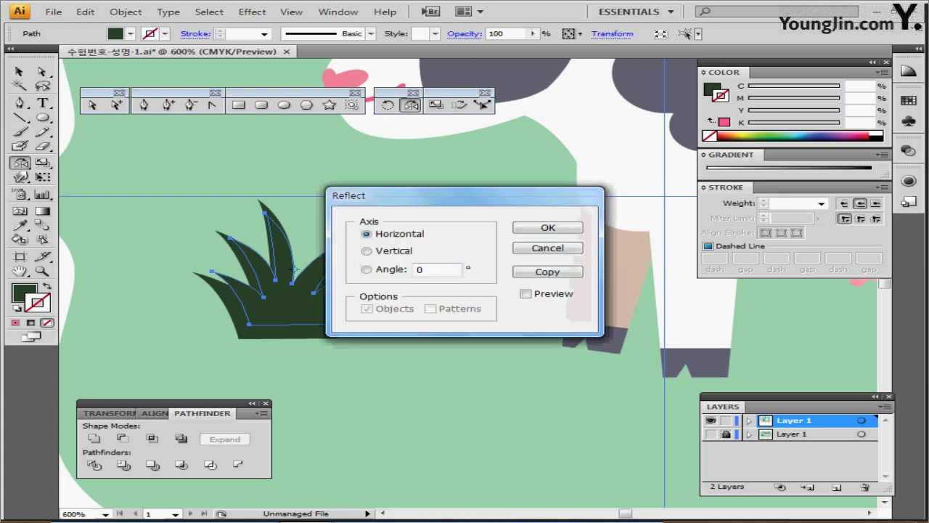
left_click(366, 251)
left_click(548, 227)
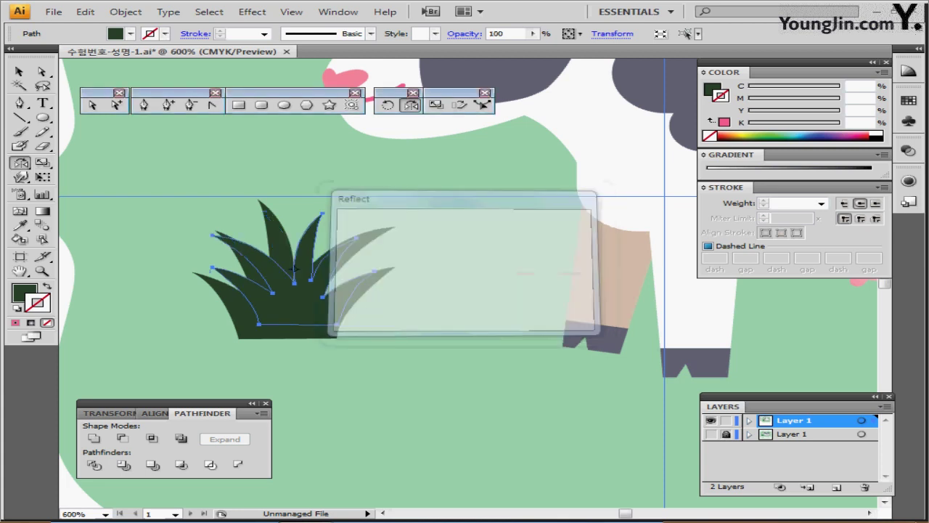
Step: Fill the smaller grass tuft with the lighter green sampled from the swatch column beside the artboard
key("ctrl+minus")
key("ctrl+minus")
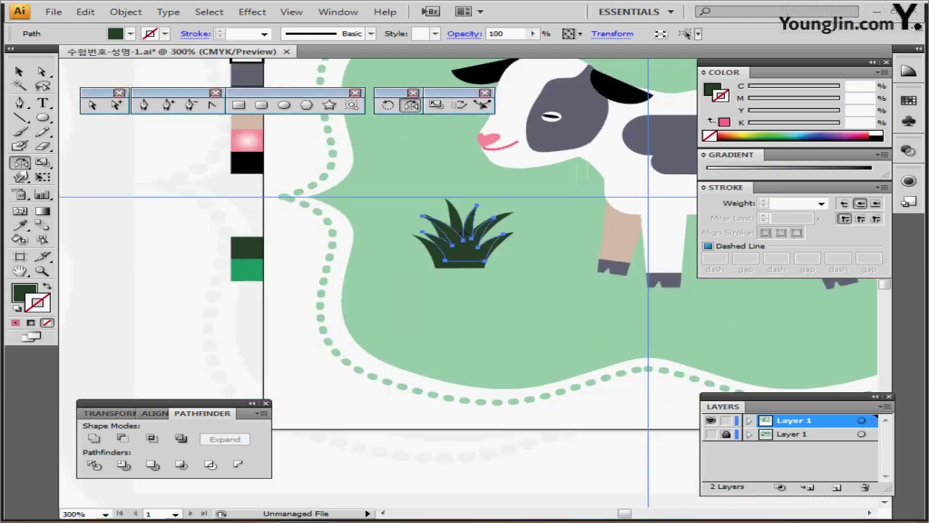
key("i")
left_click(247, 270)
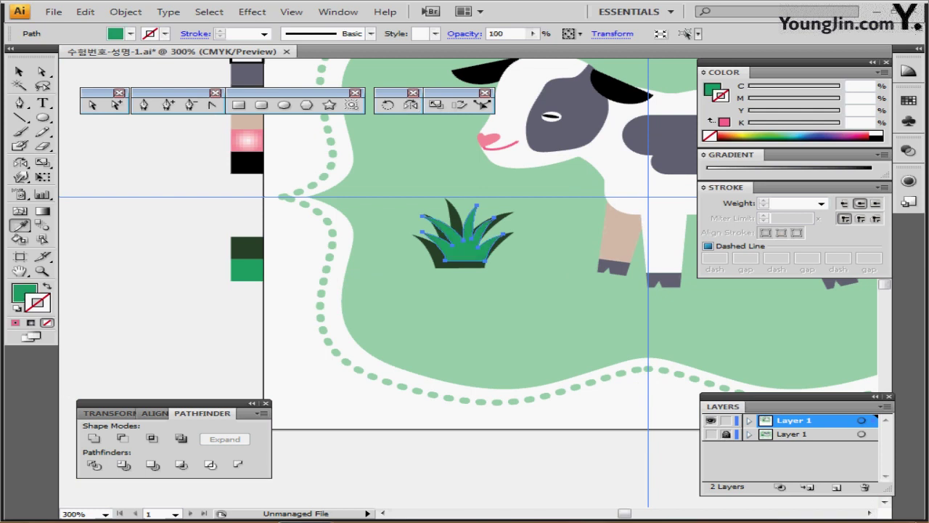
Step: Show the template beneath the drawing layer's outlines, move the light green tuft onto its template position and return to colour preview
key("ctrl")
left_click(711, 434)
left_click(710, 420)
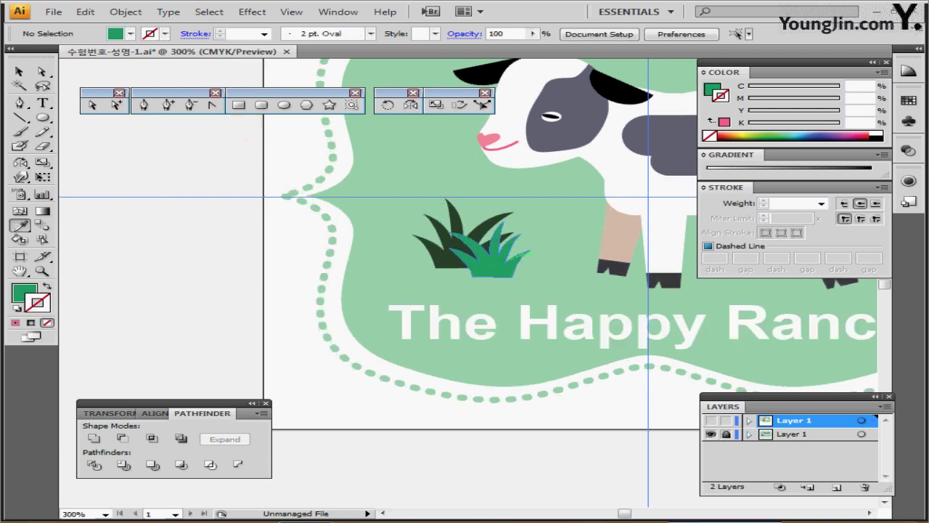
left_click(710, 420)
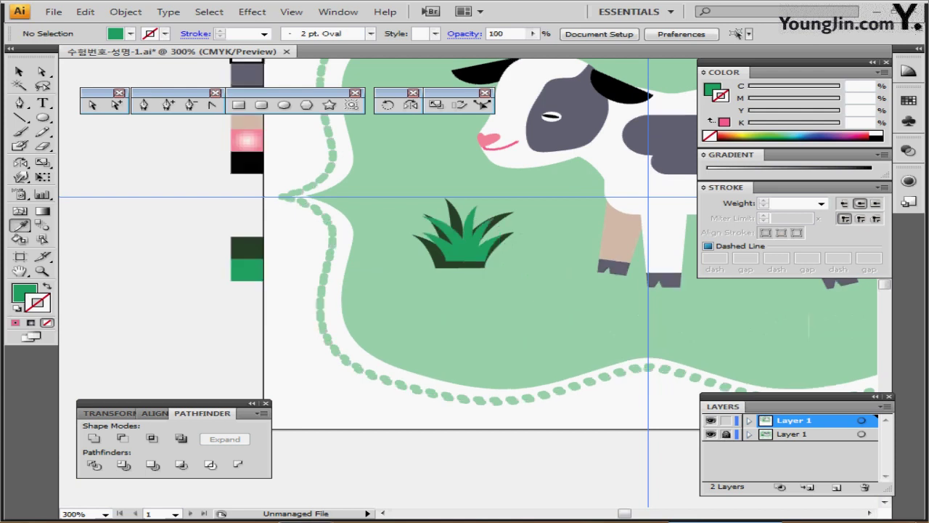
left_click(711, 421, "ctrl")
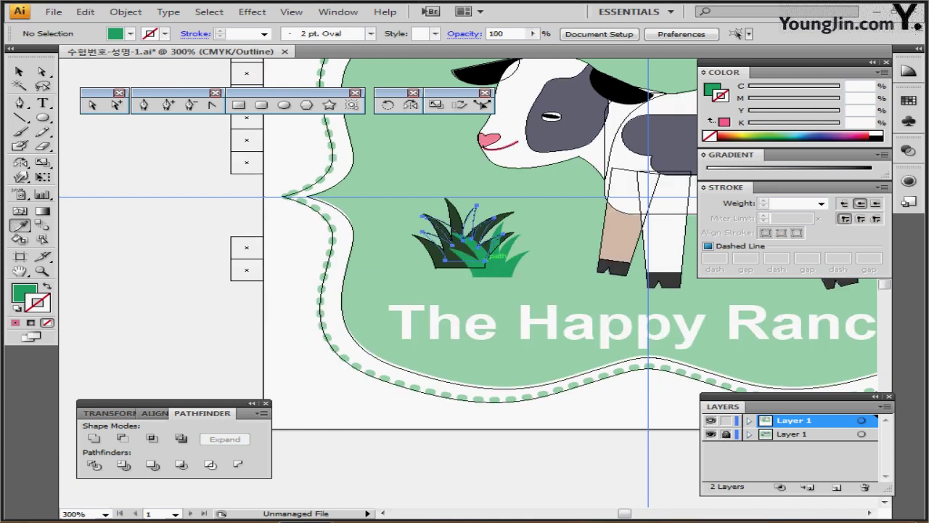
left_click_drag(485, 262, 521, 275)
key("ctrl+y")
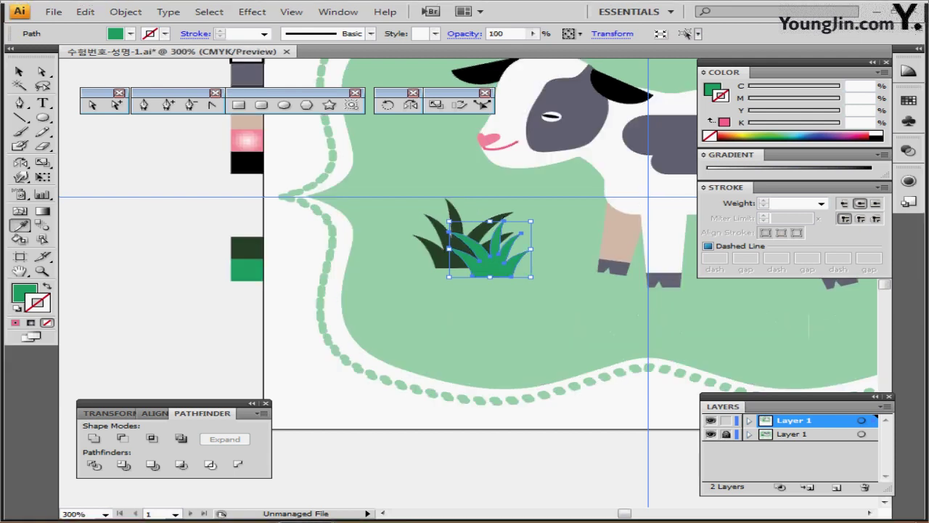
Step: Hide the bounding box and the template layer to check the two overlapping grass tufts
key("ctrl+shift+b")
key("ctrl+minus")
key("ctrl+minus")
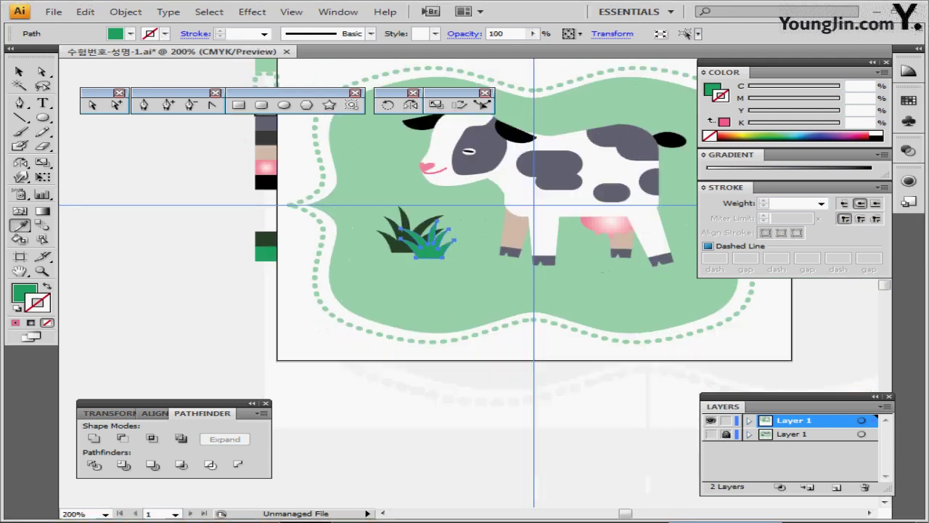
key("ctrl+plus")
key("ctrl+plus")
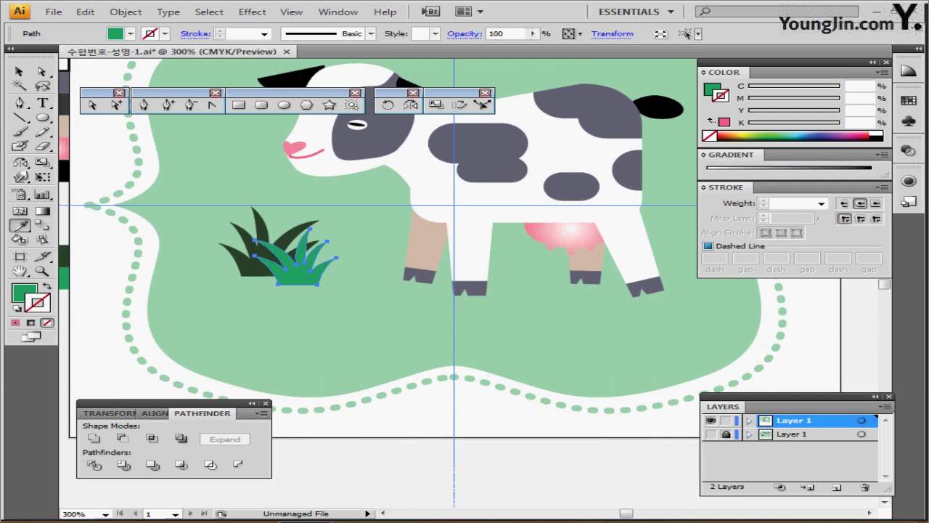
Step: Move the Pathfinder panel away from the artwork and save the file
left_click_drag(165, 403, 219, 422)
key("ctrl+minus")
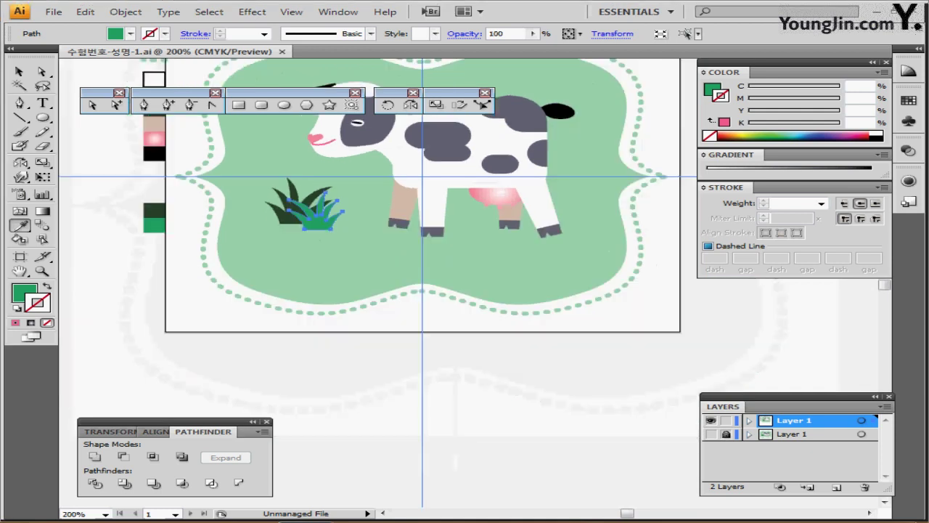
left_click_drag(426, 290, 352, 310)
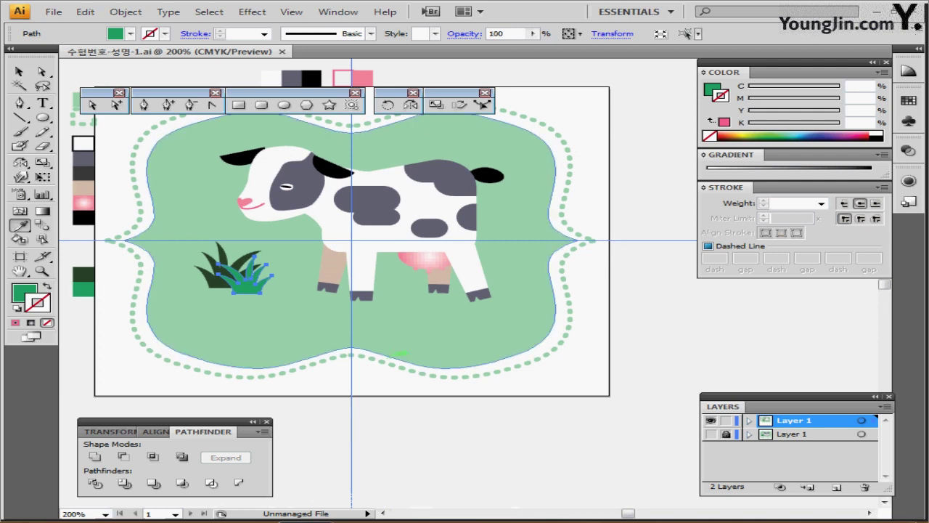
Step: Add the white text "The Happy Ranch" in Arial Bold, 23 pt, and place it inside the green label below the cow
left_click(42, 104)
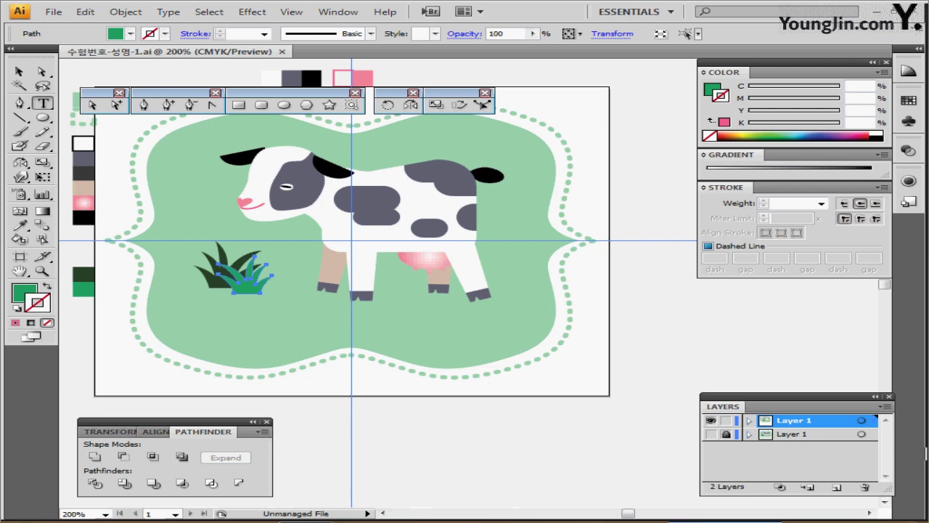
key("ctrl+minus")
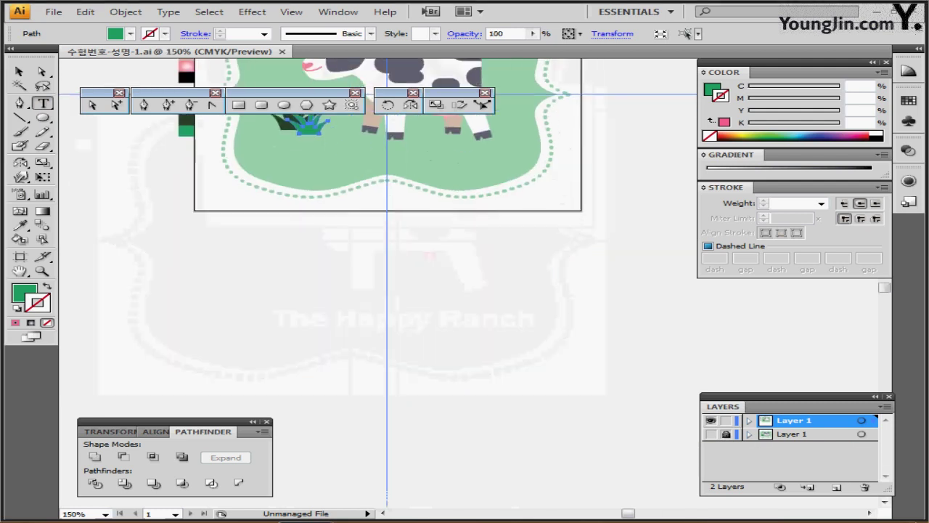
left_click(395, 359, "ctrl")
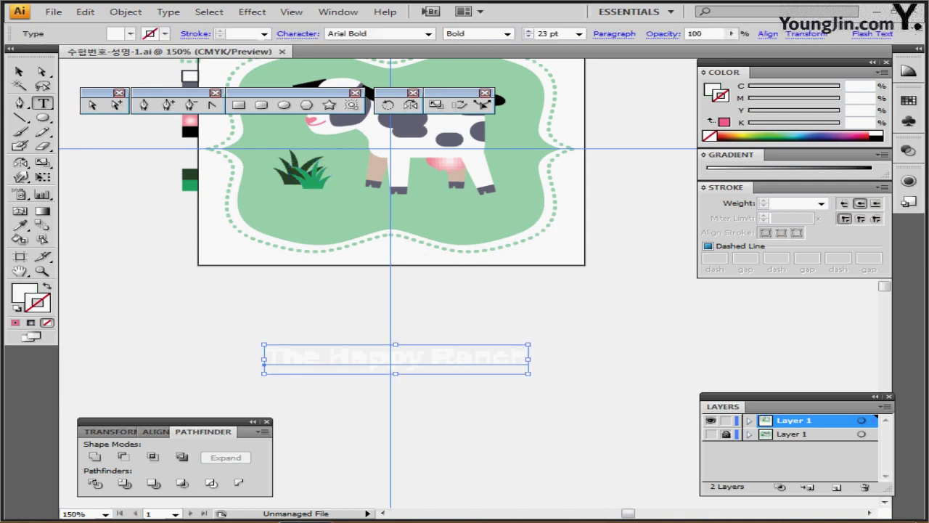
left_click_drag(454, 360, 454, 210)
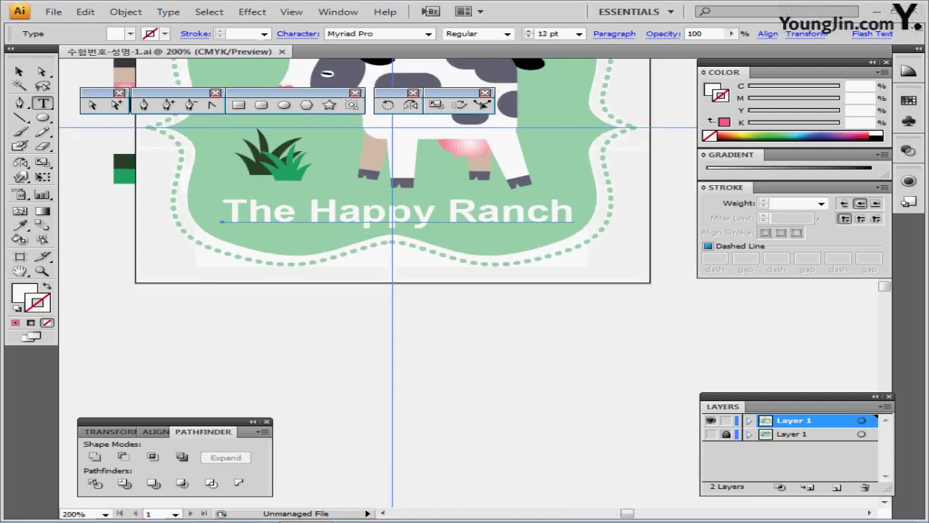
Step: Hide the guides and fit the artboard in the window with nothing selected
key("ctrl+shift+a")
left_click_drag(392, 211, 350, 336)
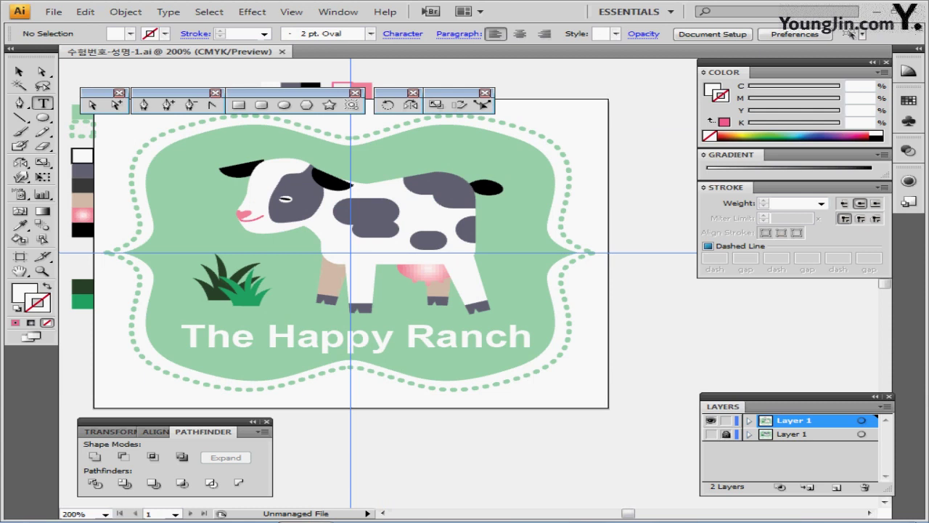
key("ctrl+semicolon")
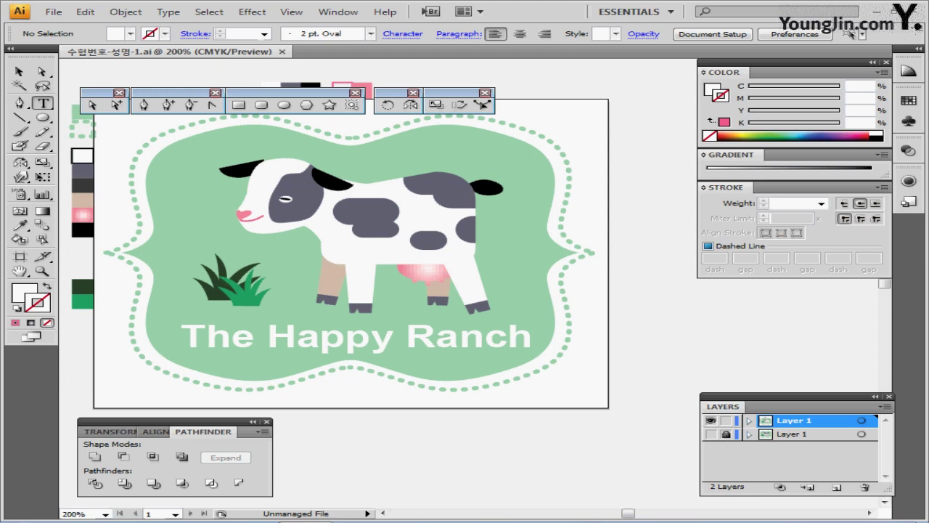
key("ctrl+0")
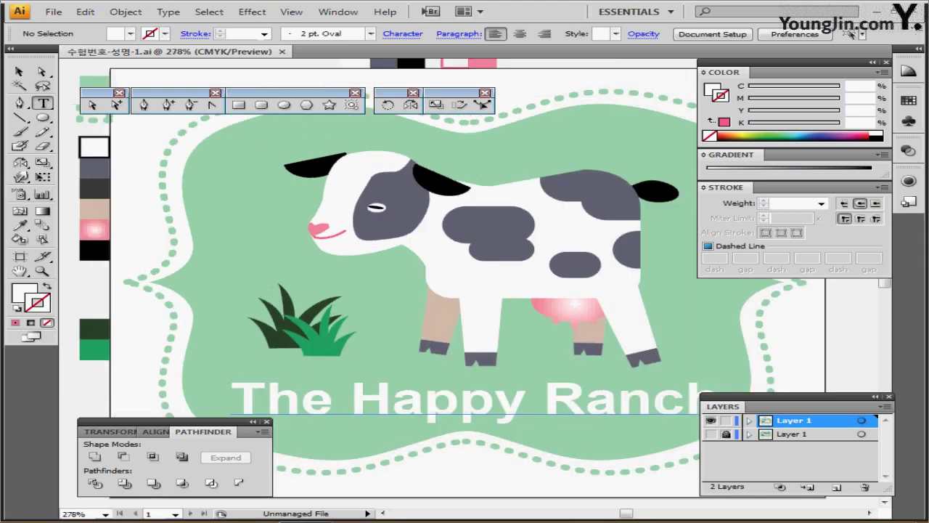